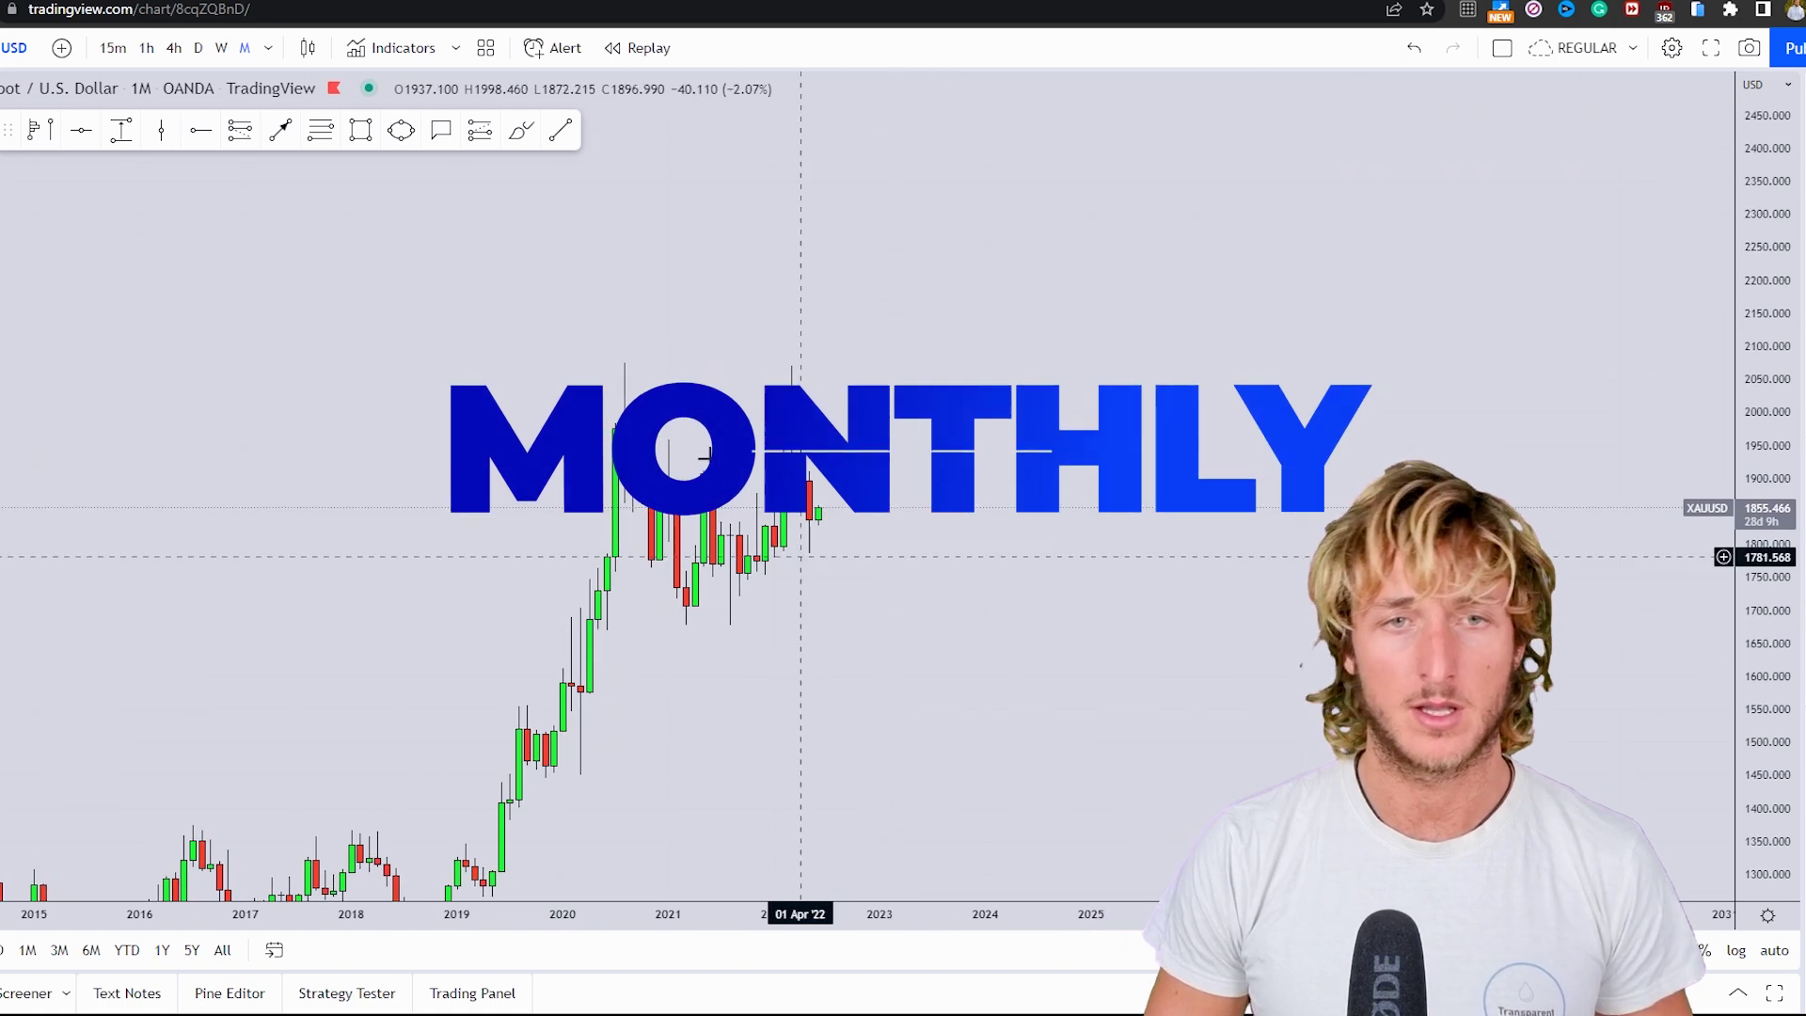
# Draw a rectangle marking the 1820–1840 support zone on the monthly chart.
pyautogui.click(361, 131)
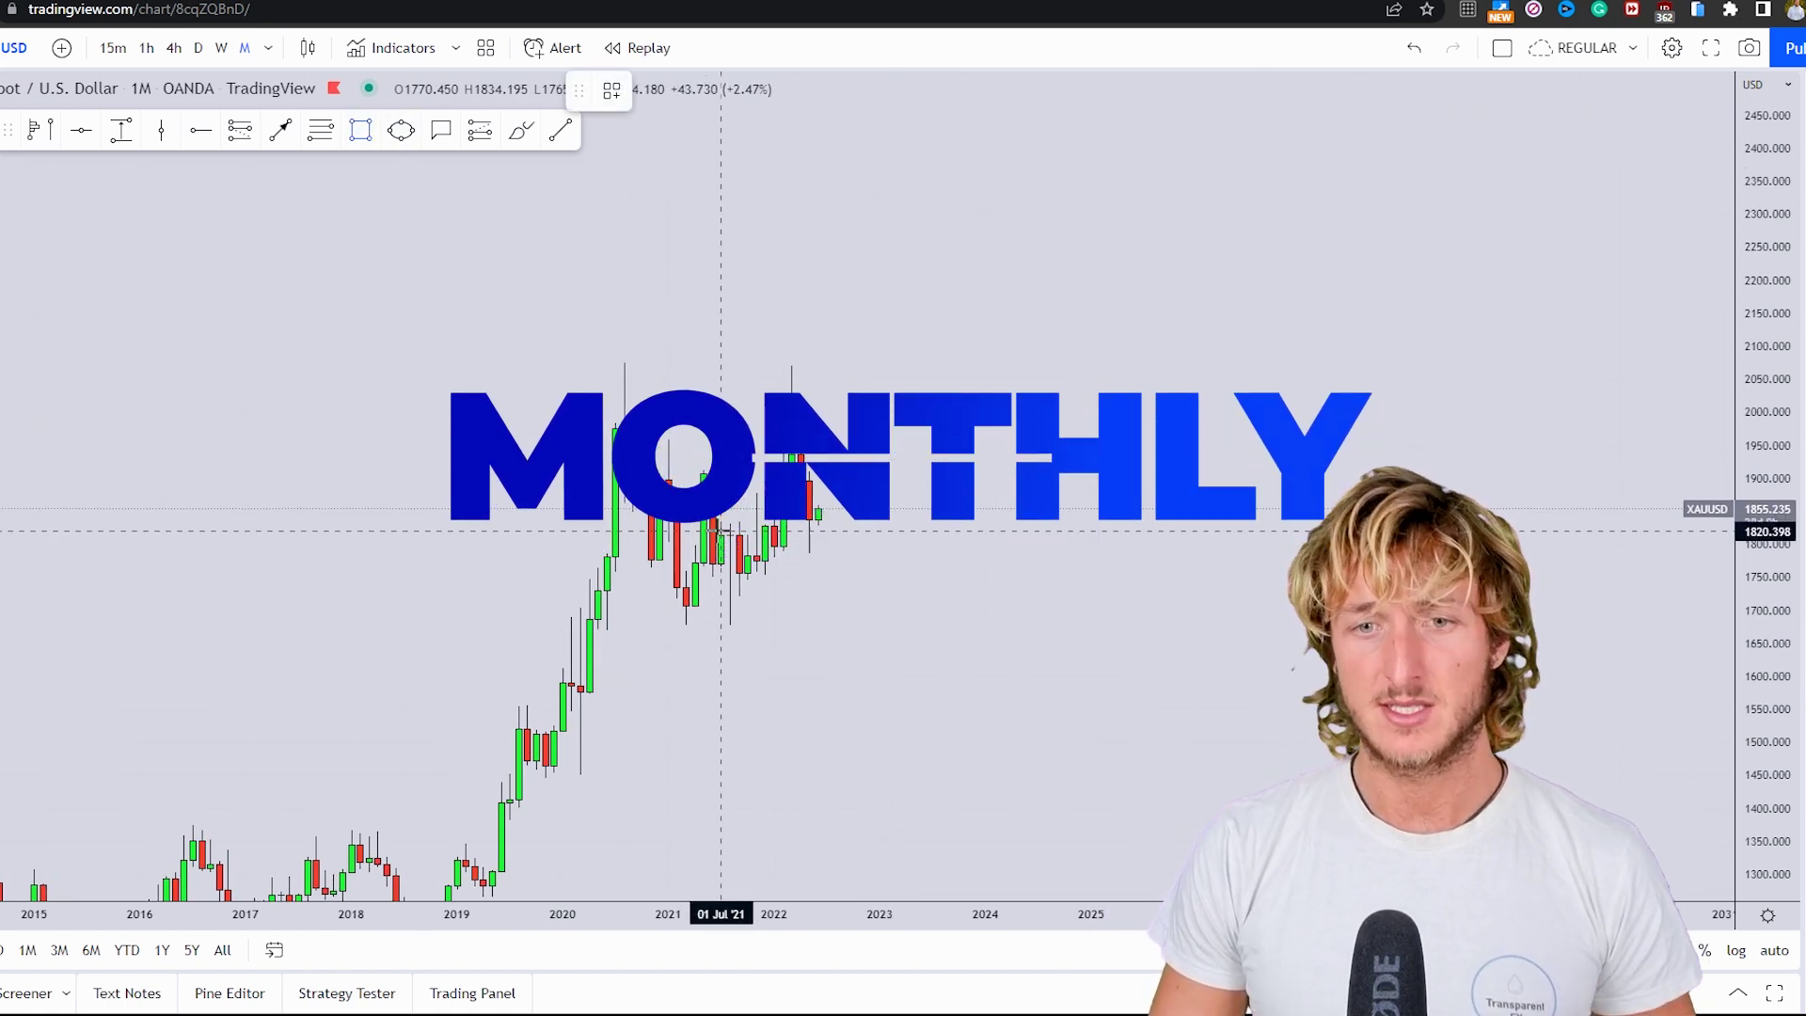
pyautogui.click(720, 530)
pyautogui.click(863, 518)
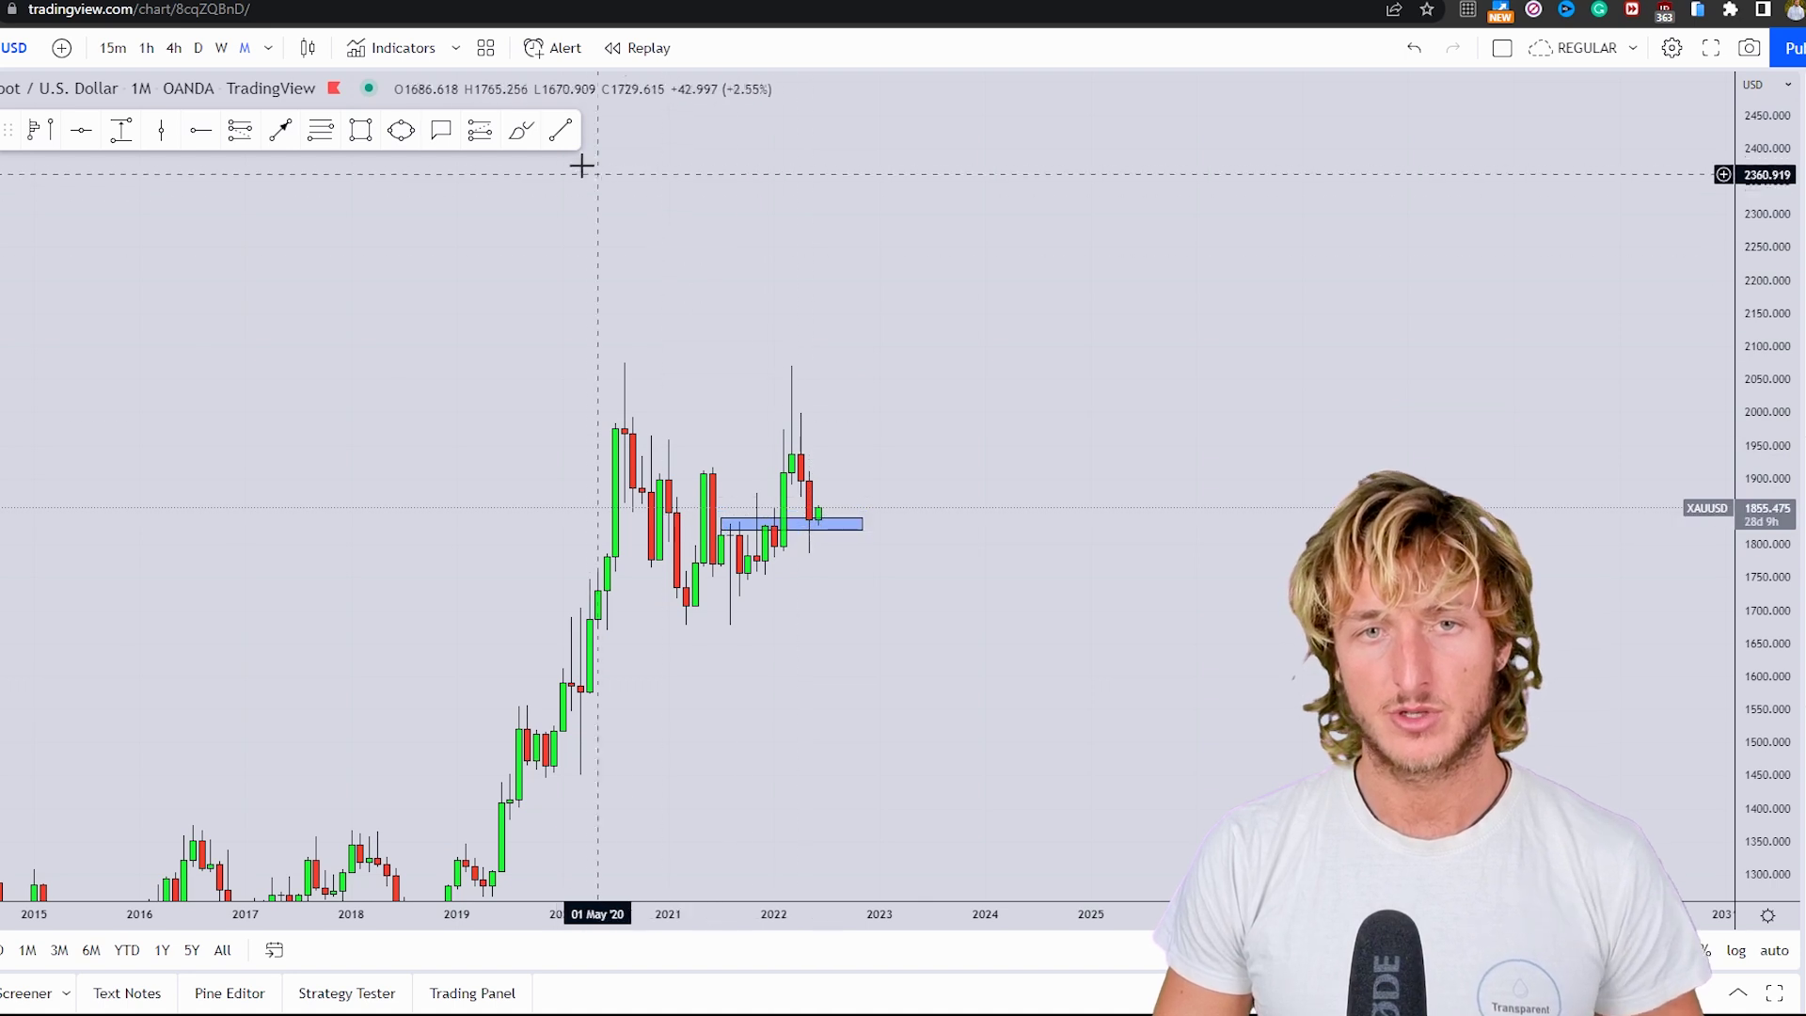
# Sketch and undo a projected rise, then pan and stretch the price scale for taller candles.
pyautogui.click(531, 135)
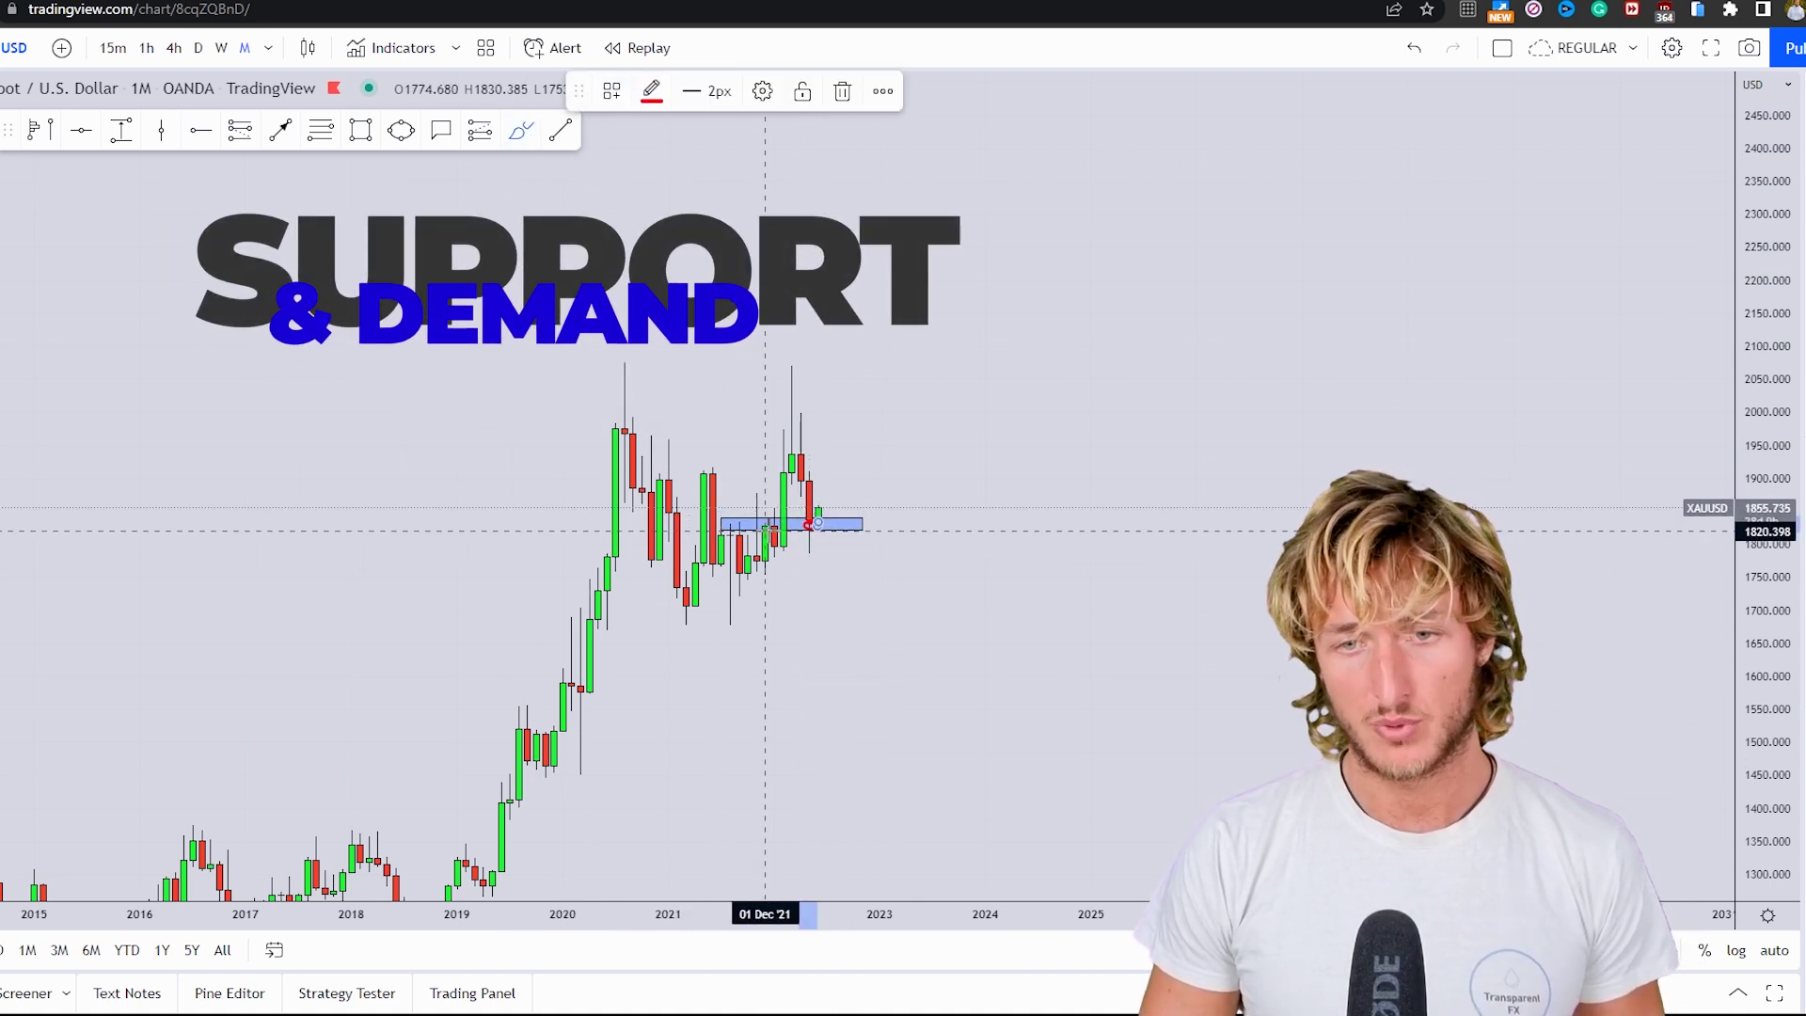
pyautogui.moveTo(819, 519); pyautogui.dragTo(871, 285)
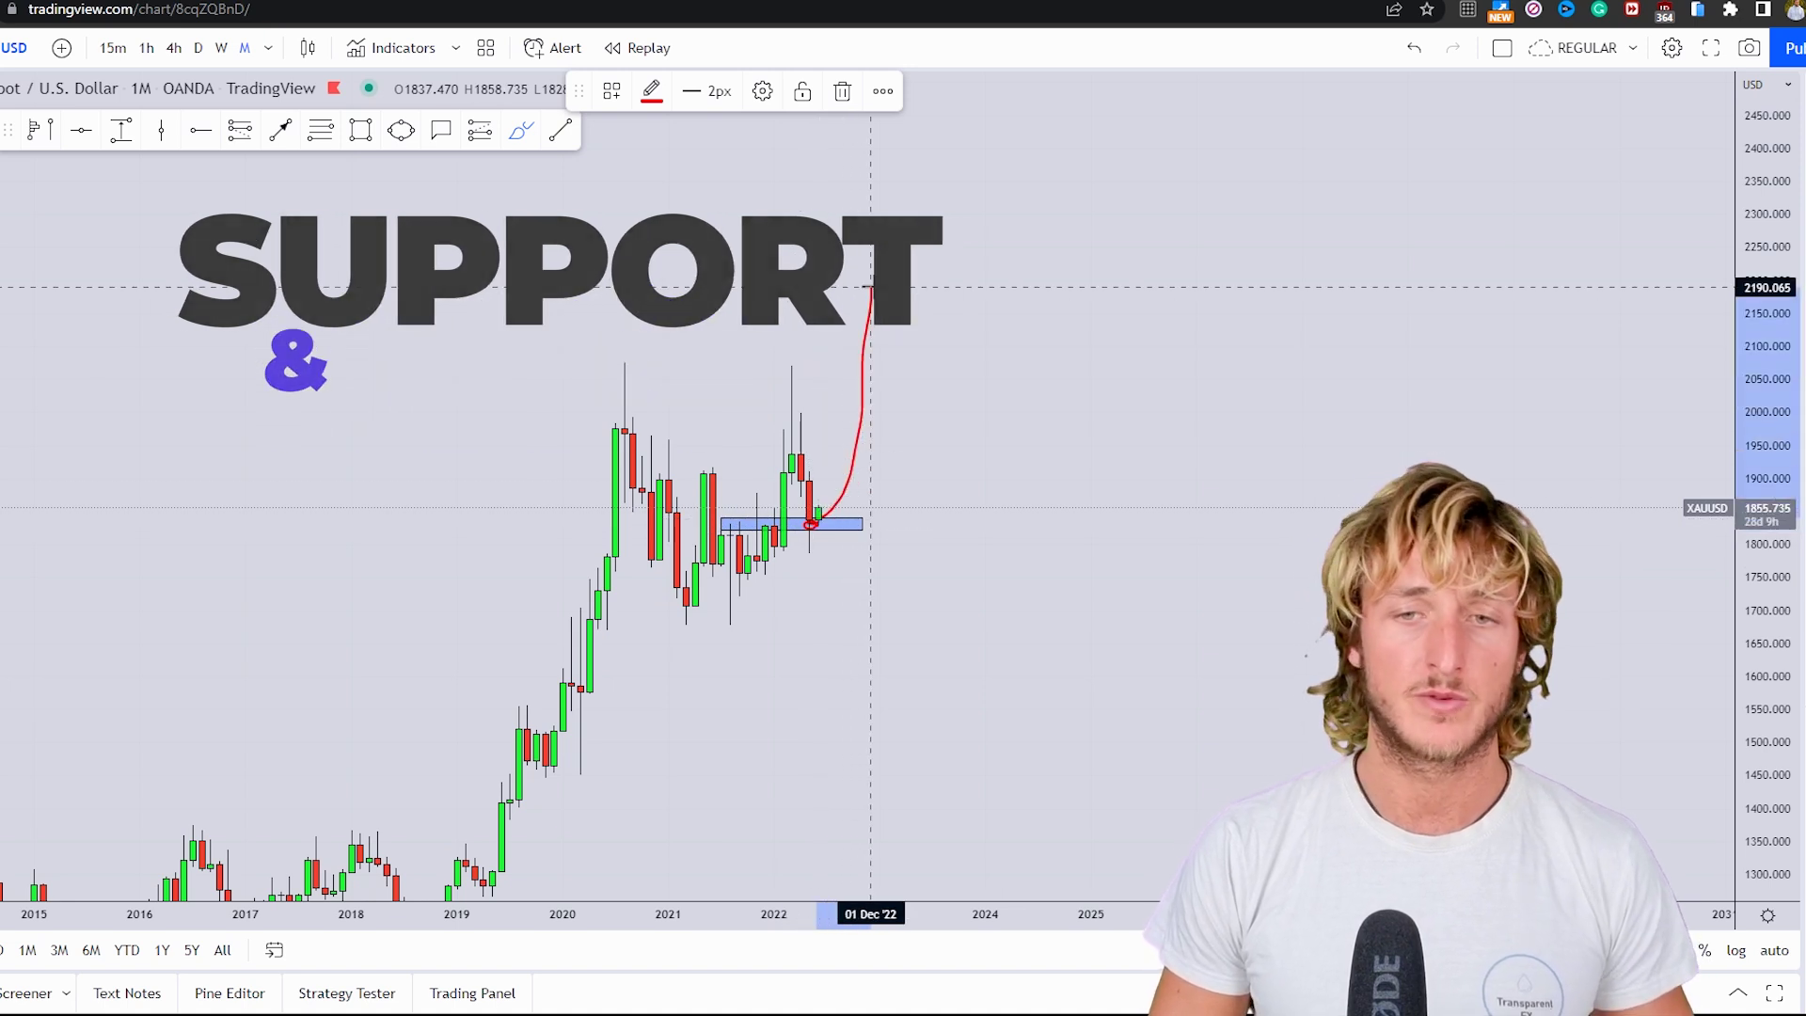
pyautogui.click(1414, 49)
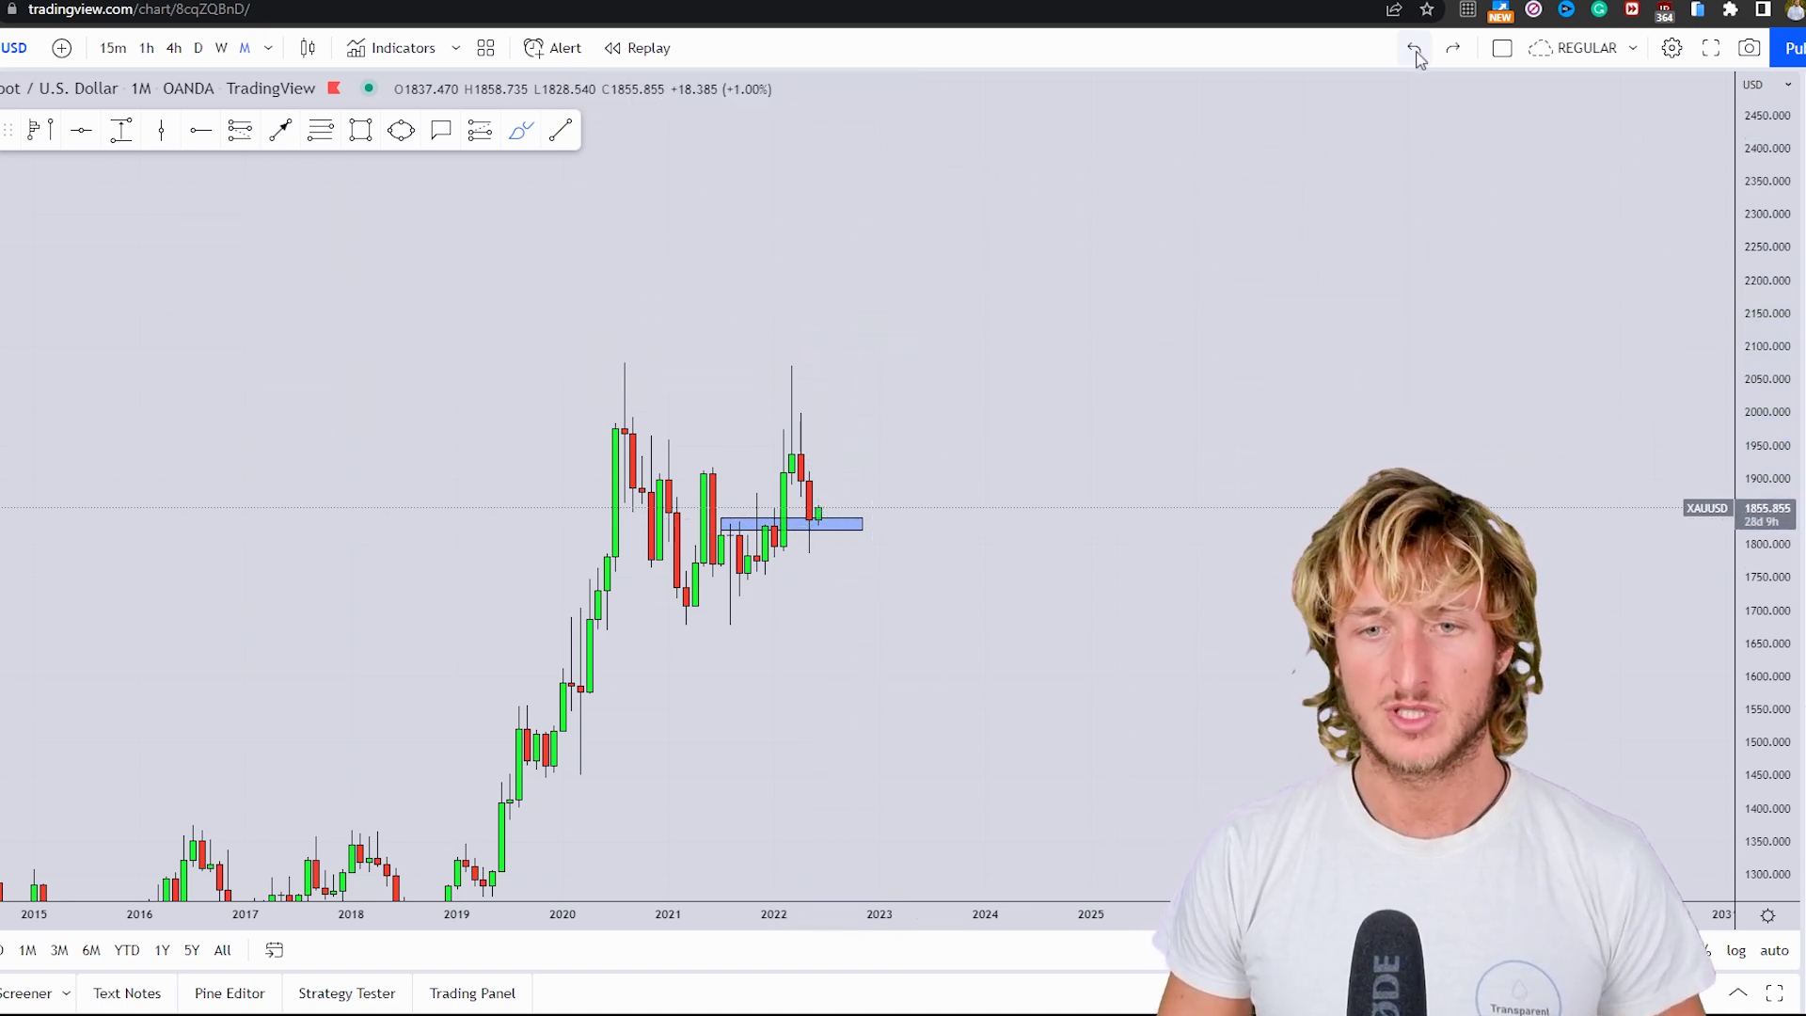
pyautogui.moveTo(1164, 495); pyautogui.dragTo(1207, 528)
pyautogui.moveTo(1752, 719); pyautogui.dragTo(1724, 636)
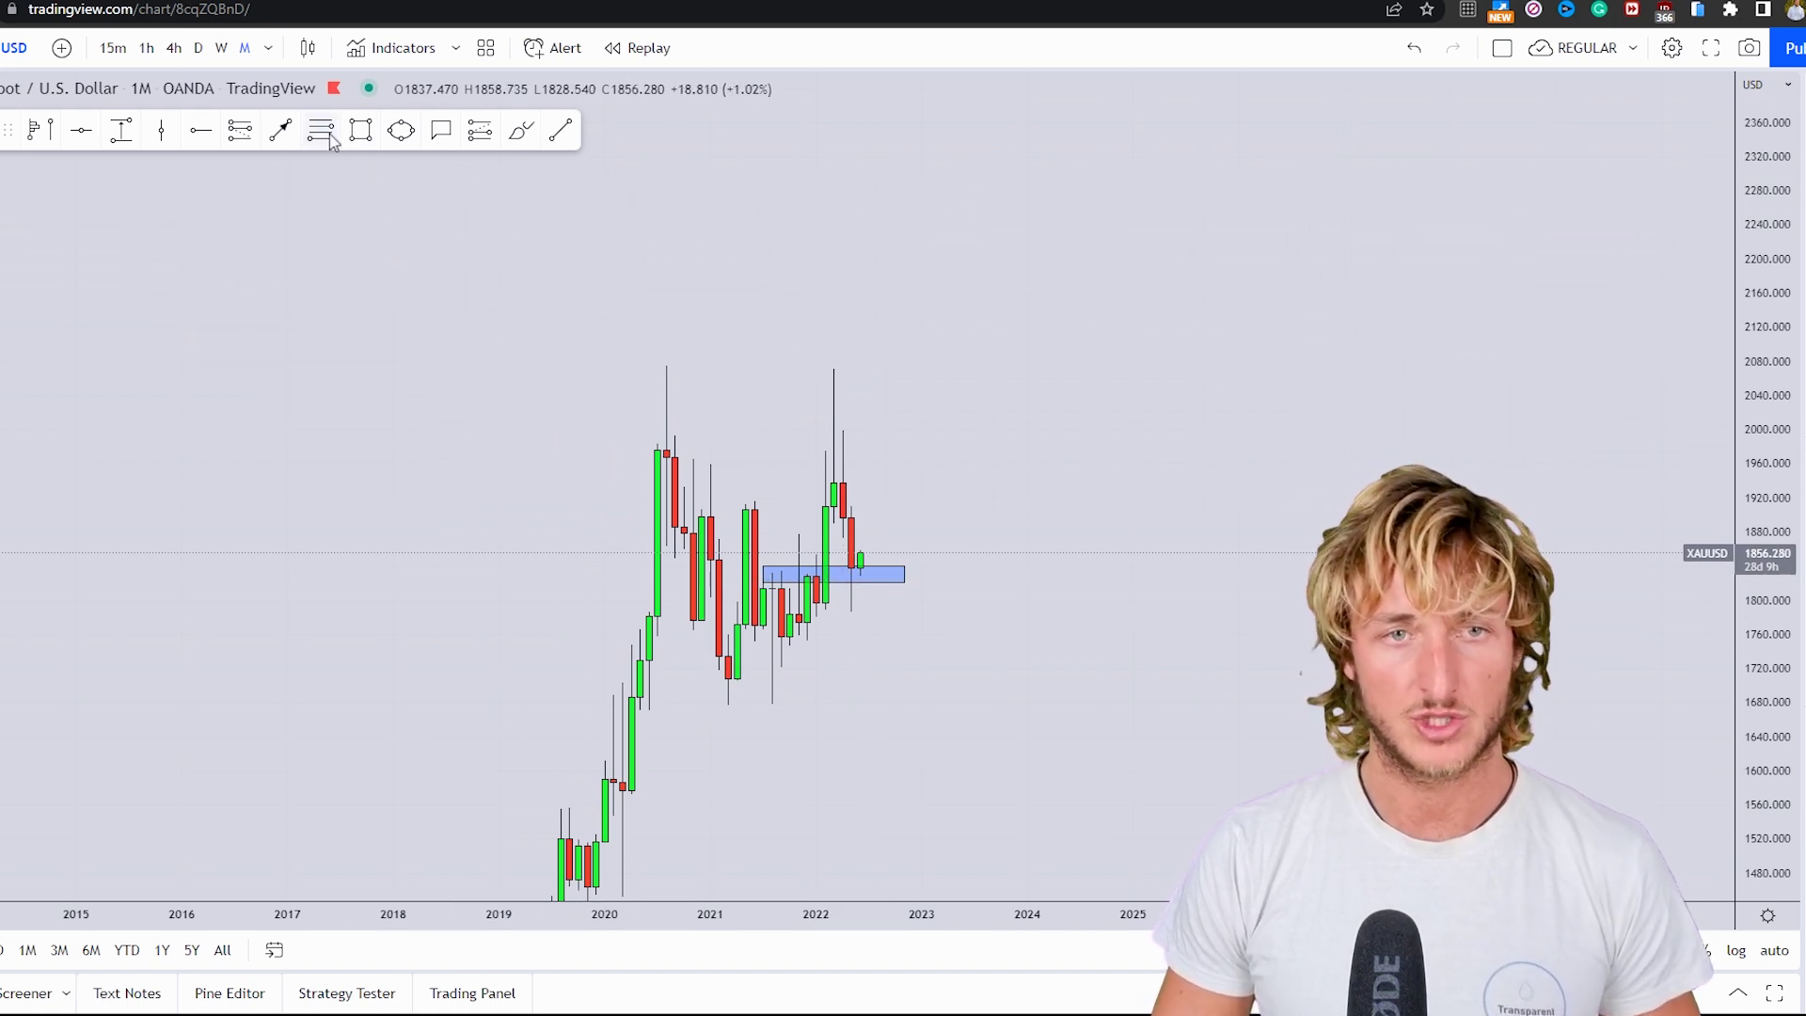
# Draw a Fibonacci retracement from the 2022 low to high and try circling the 0.786 level.
pyautogui.click(827, 616)
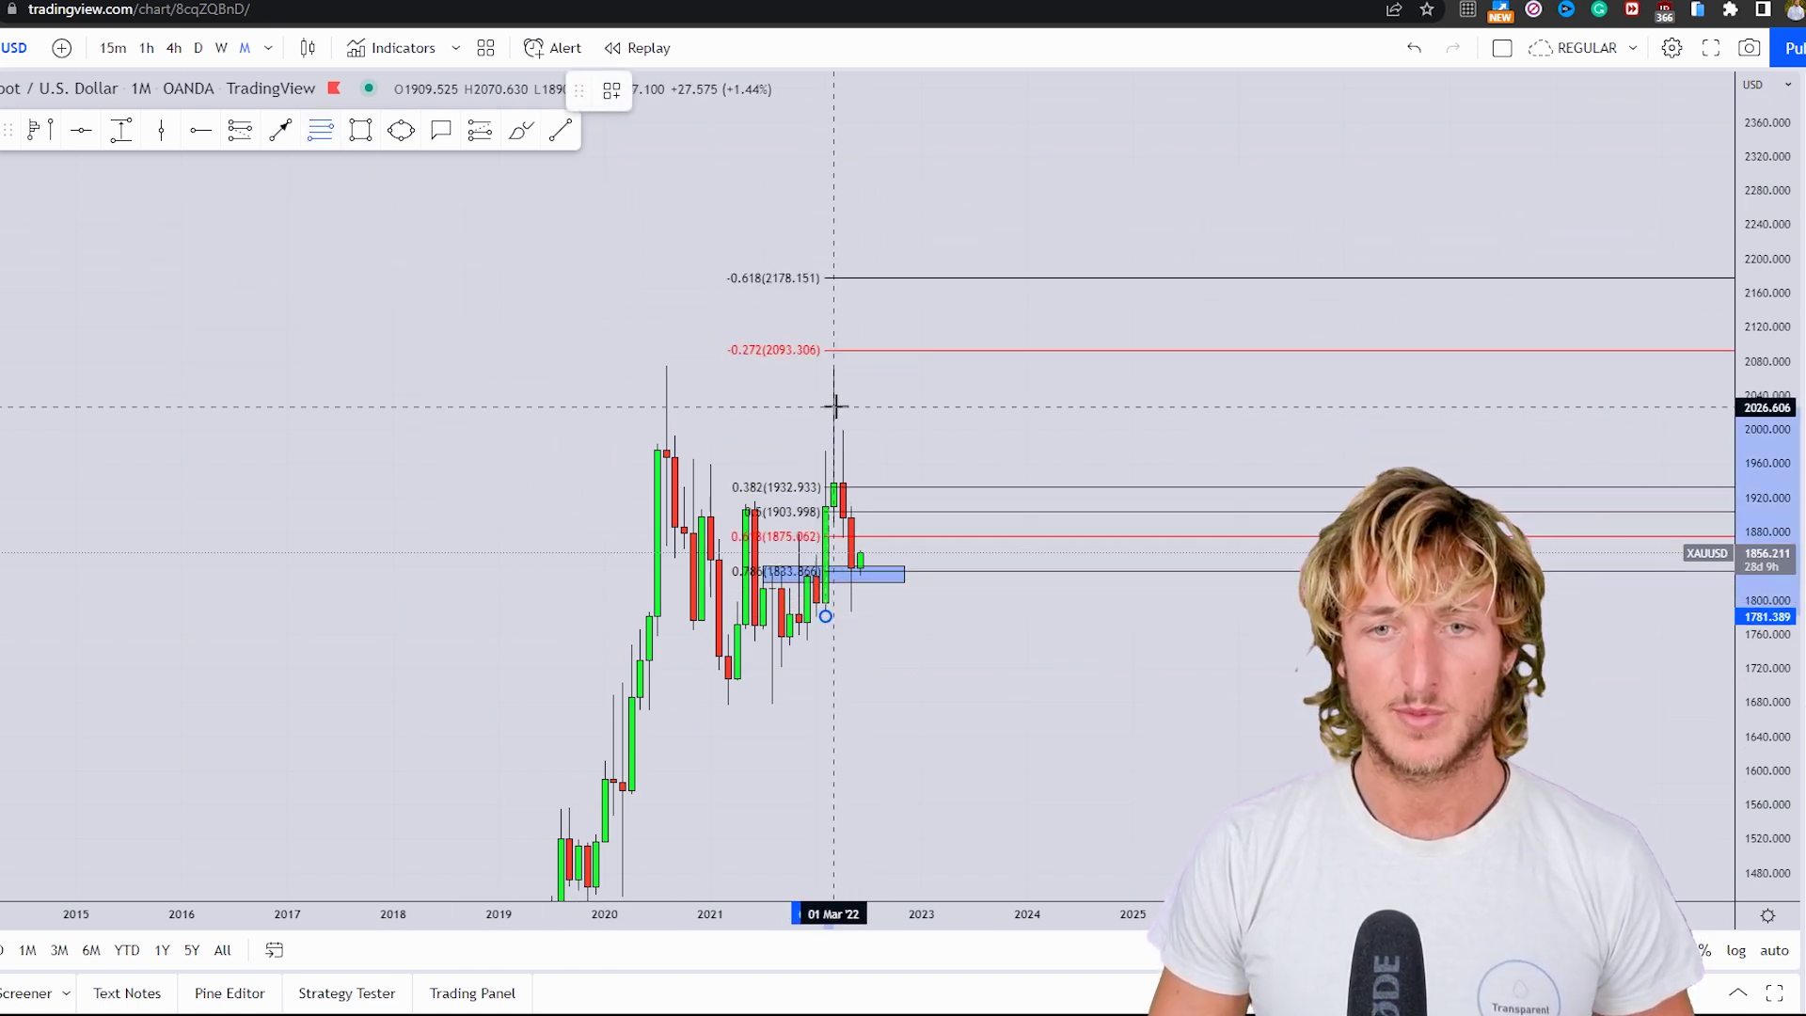
pyautogui.click(835, 371)
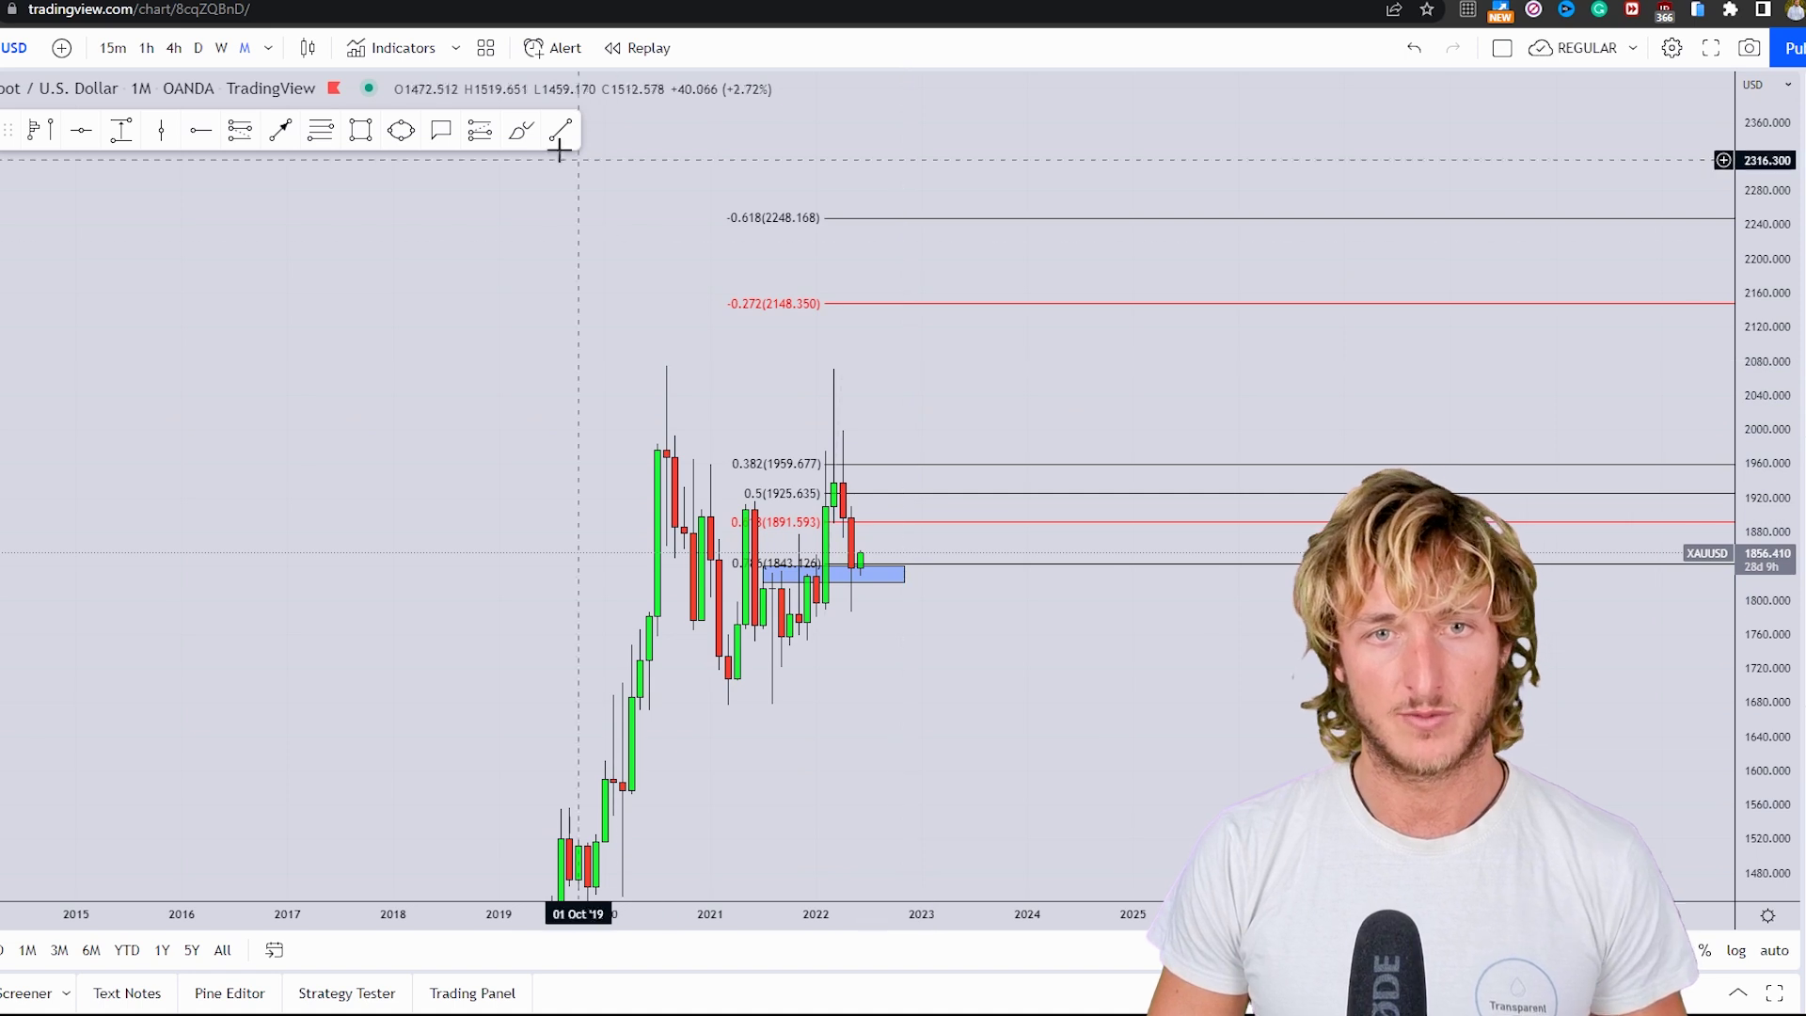
pyautogui.moveTo(878, 563); pyautogui.dragTo(843, 557)
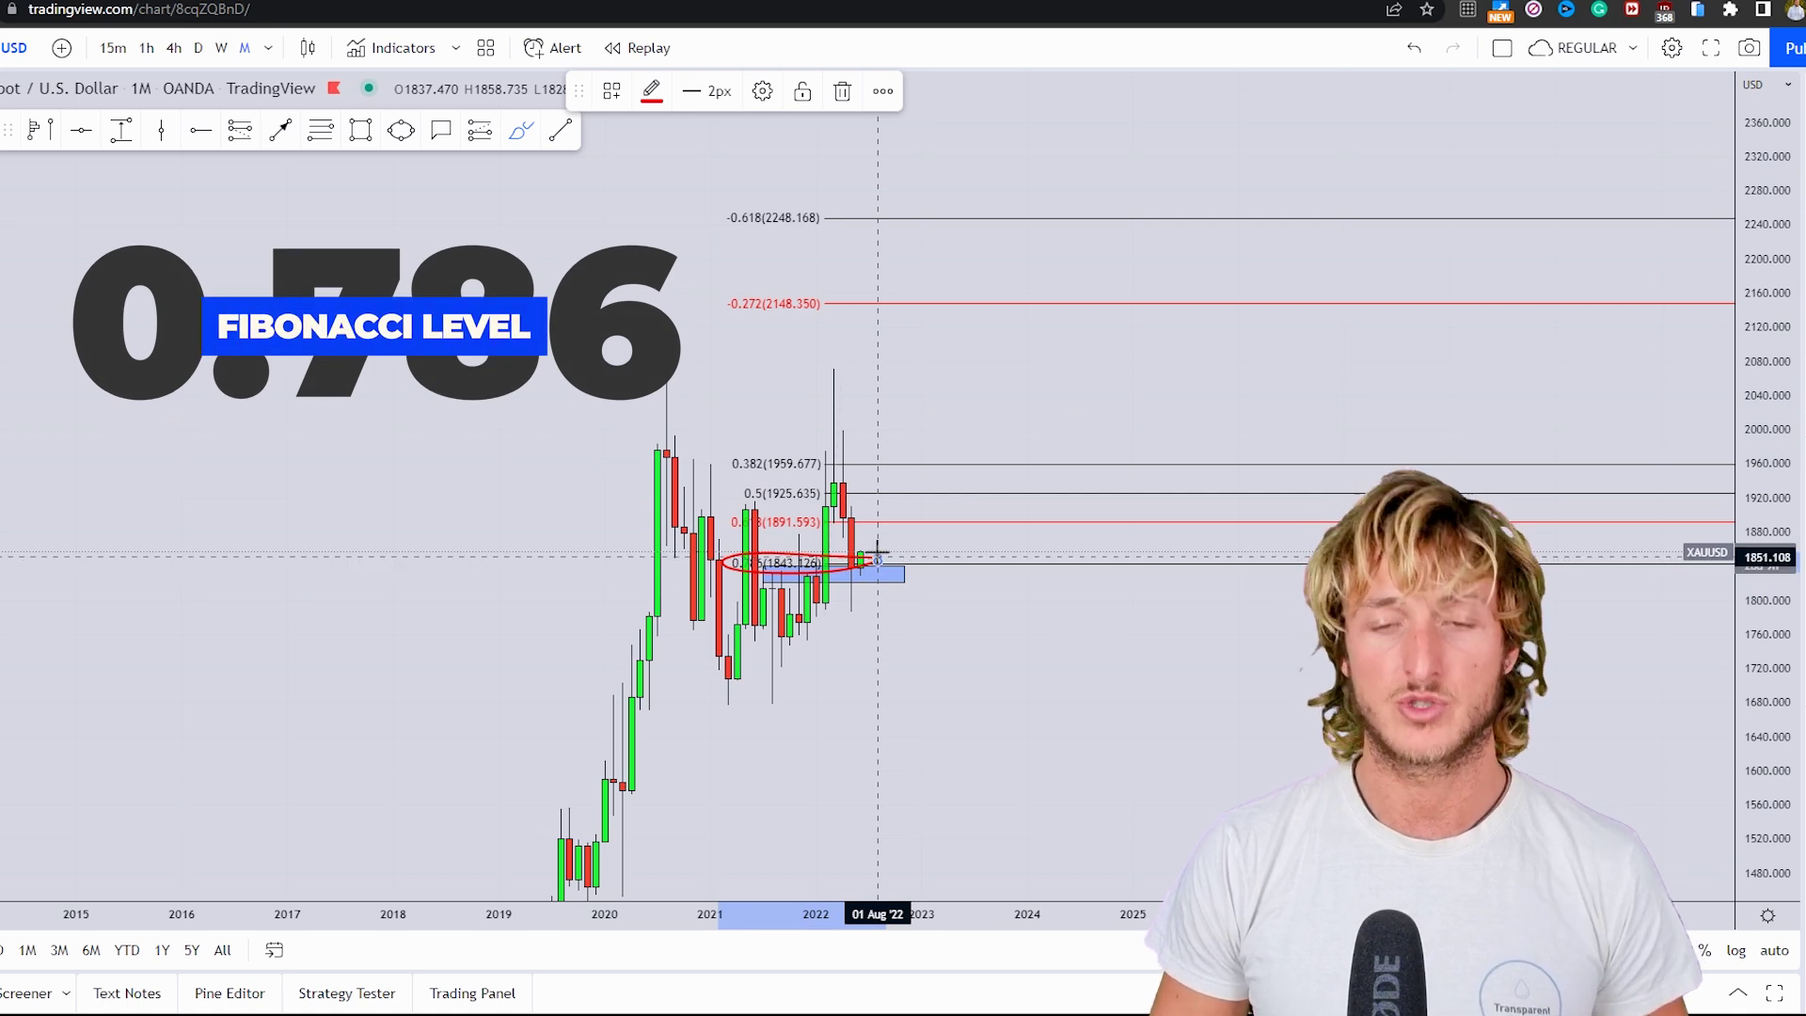
pyautogui.press('Delete')
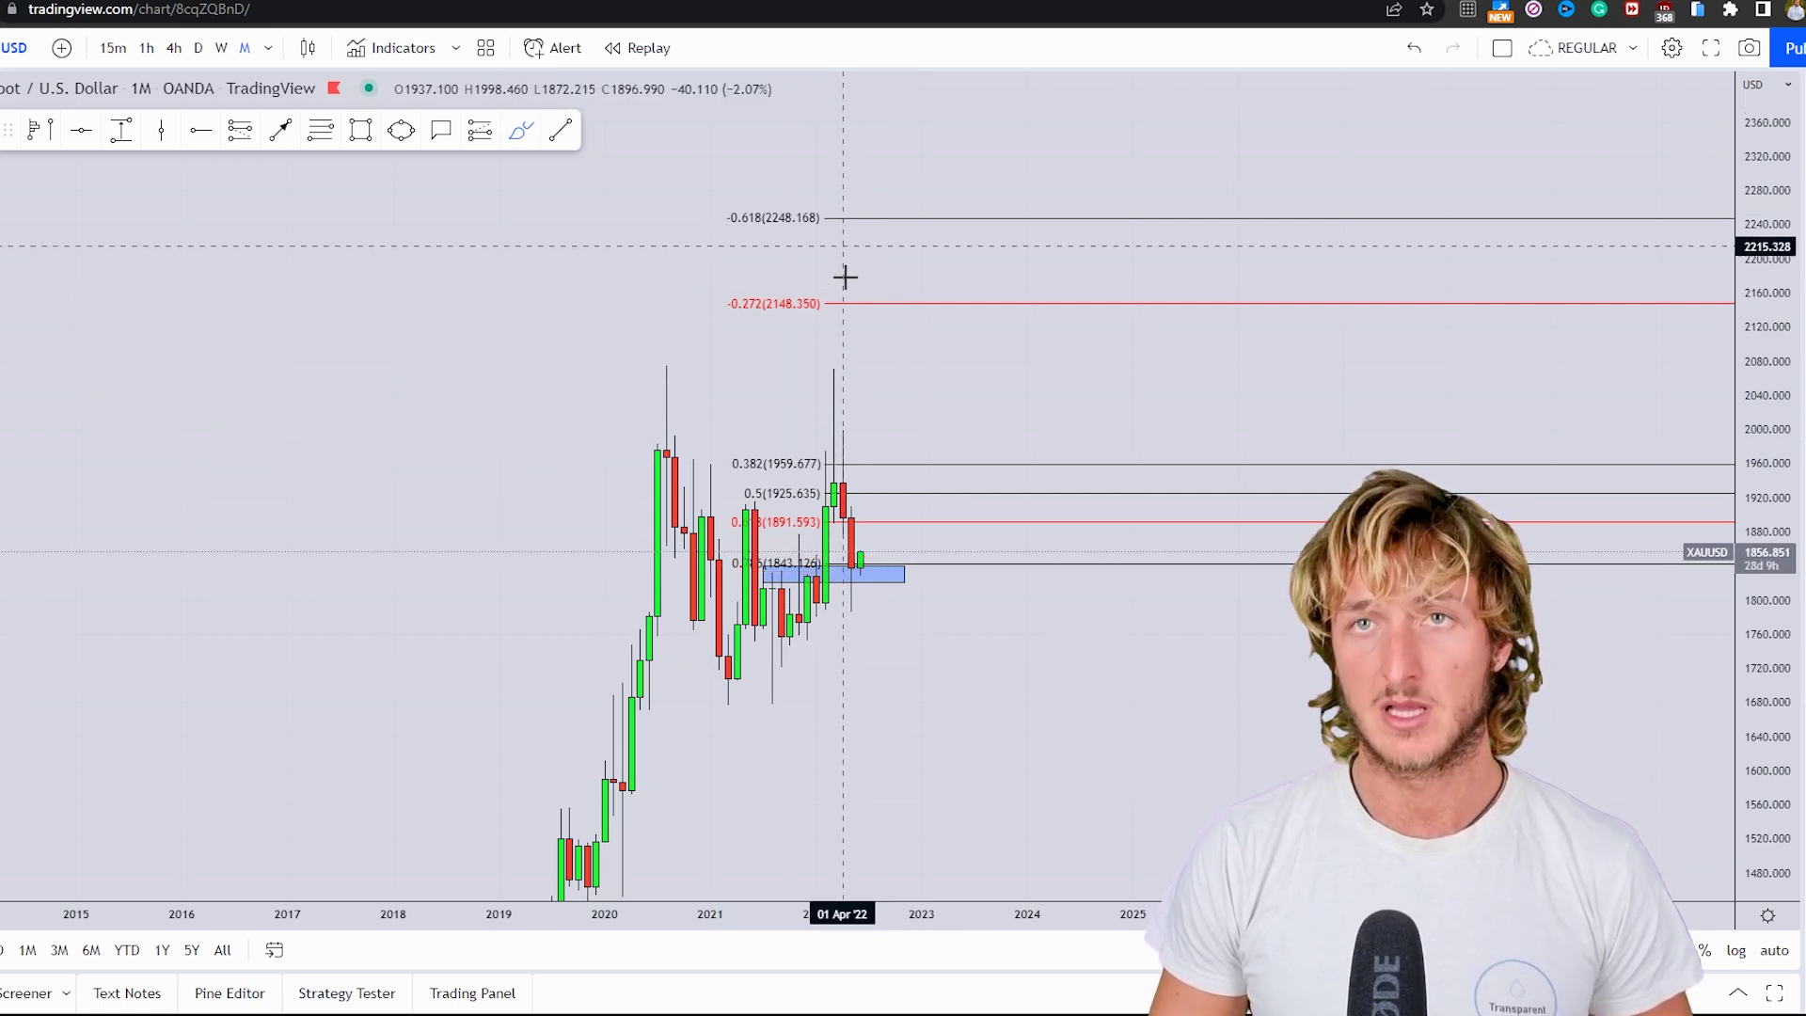
# Sketch a circle and bullish projection, undo all trial drawings, and switch to weekly timeframe.
pyautogui.moveTo(863, 569); pyautogui.dragTo(875, 576)
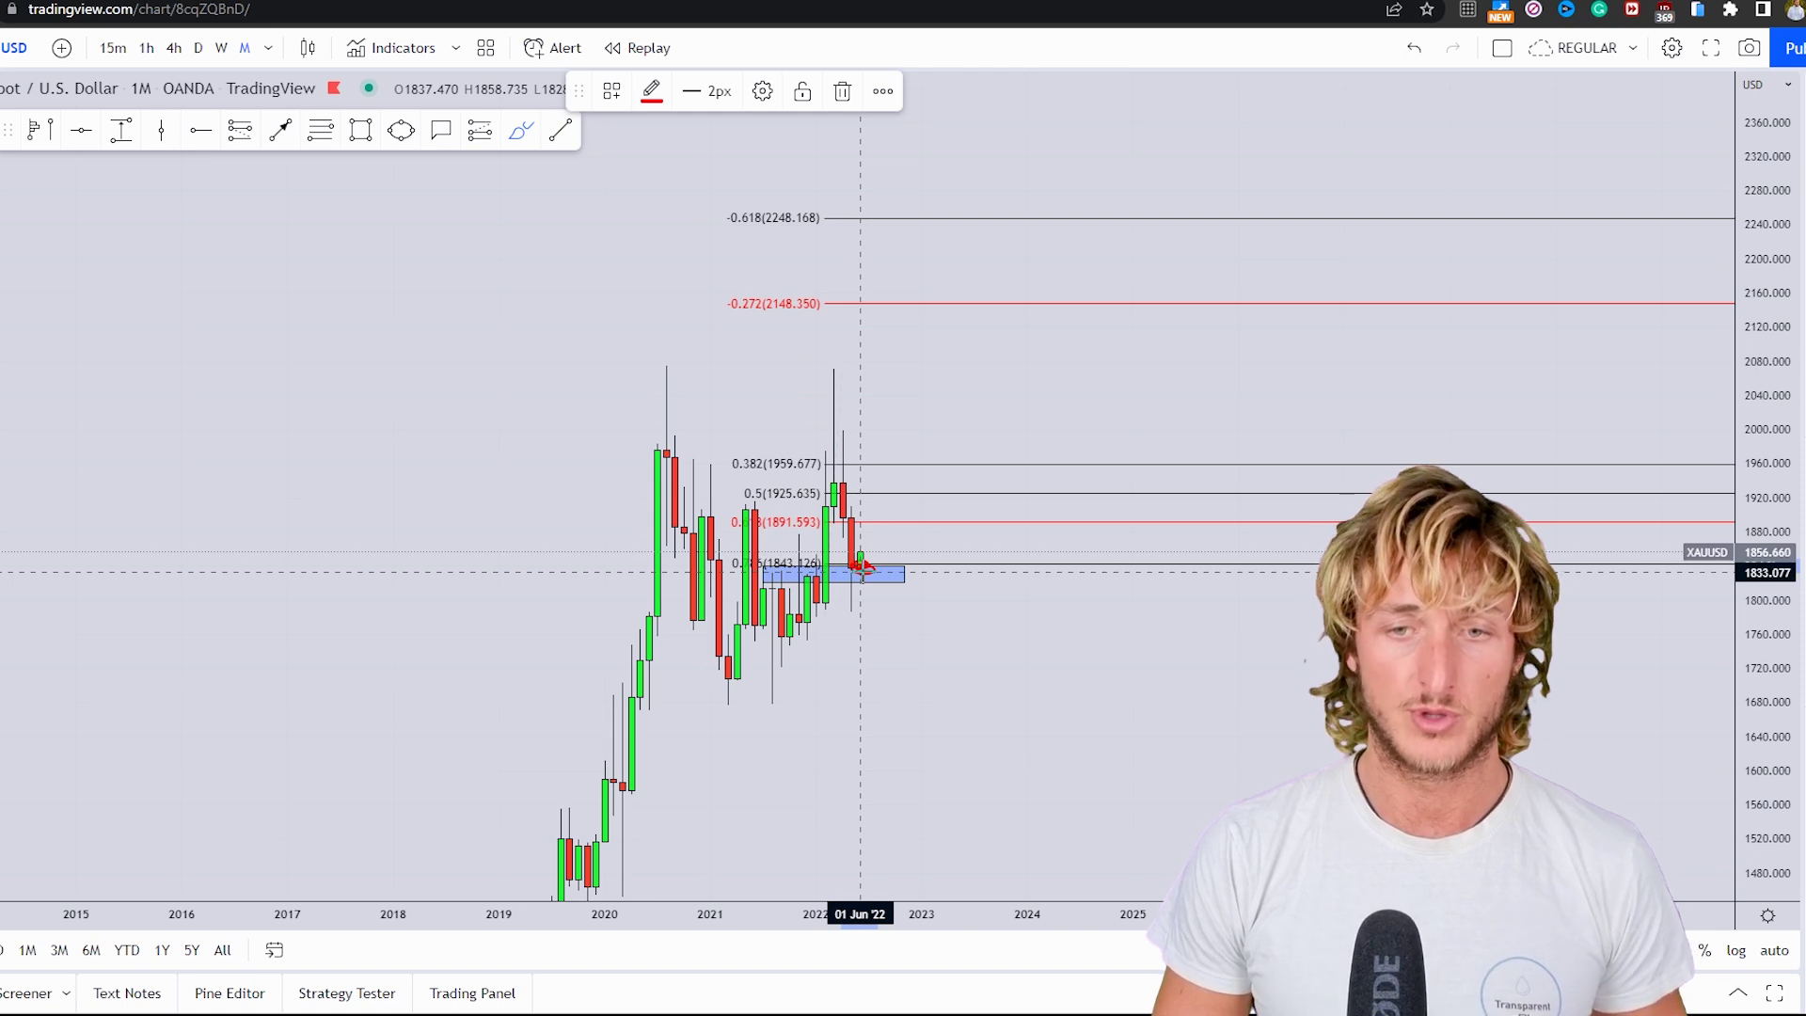
pyautogui.moveTo(863, 565); pyautogui.dragTo(889, 453)
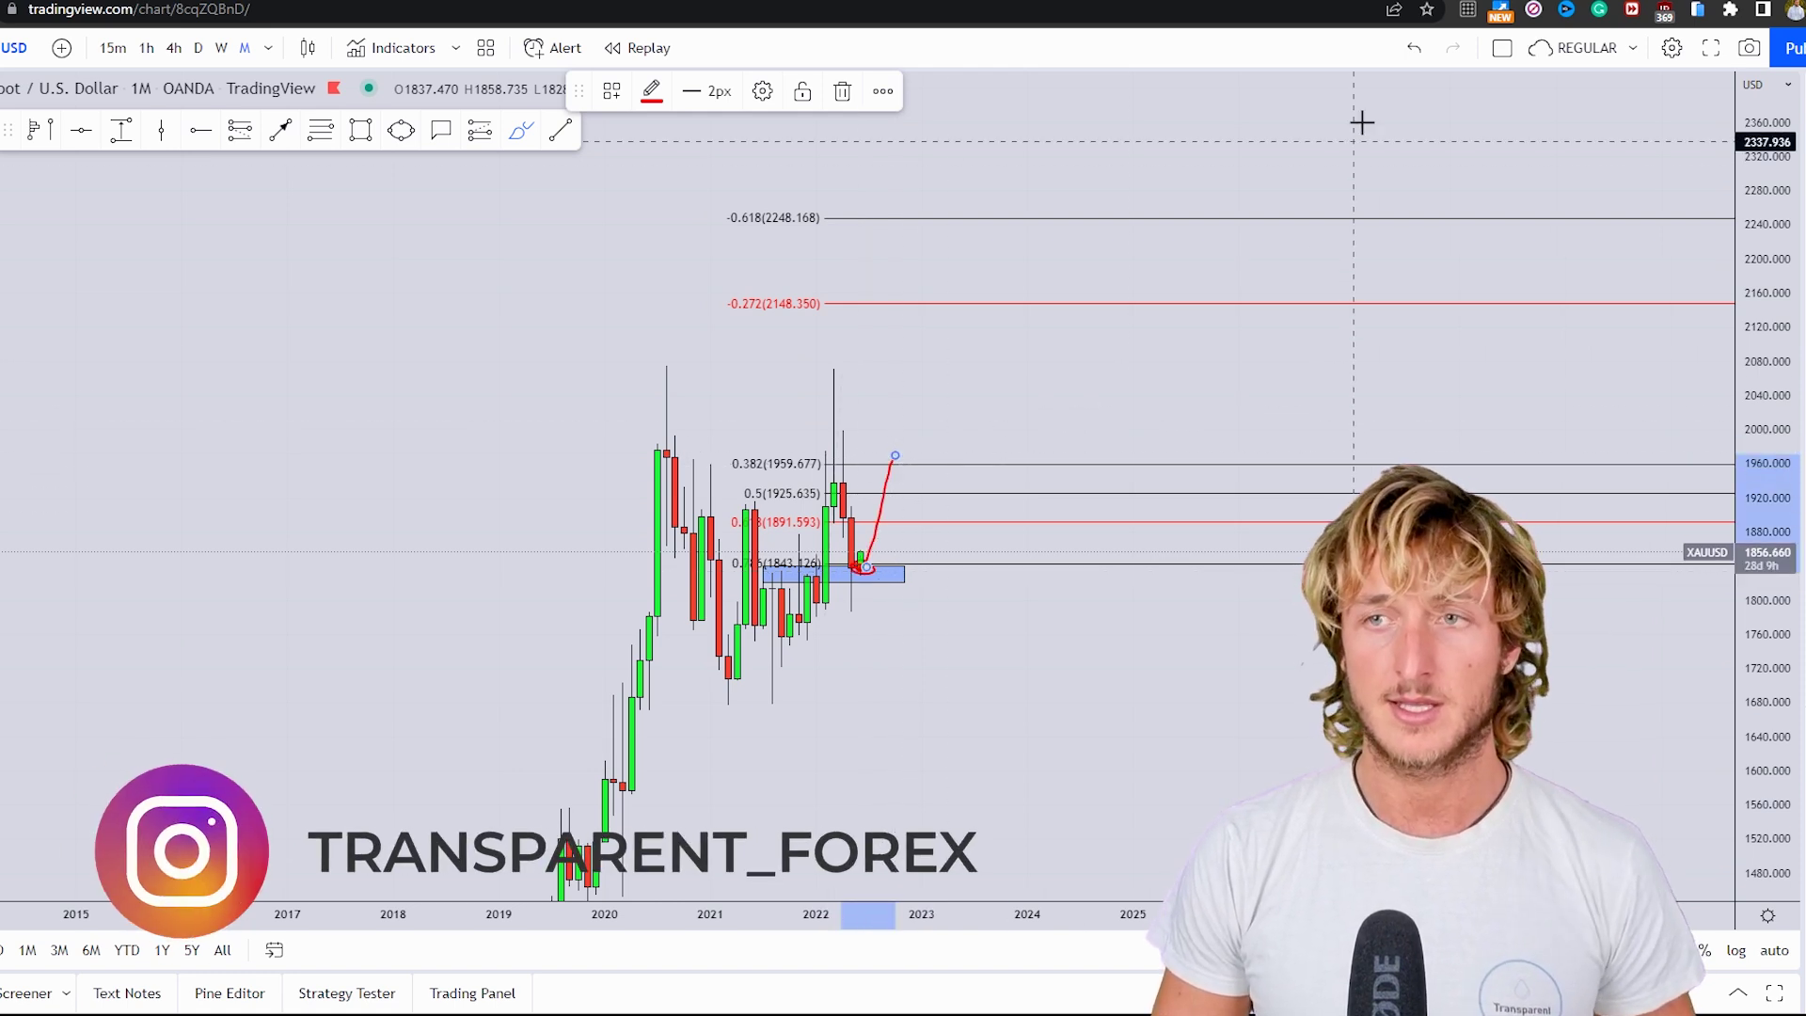
pyautogui.click(1413, 49)
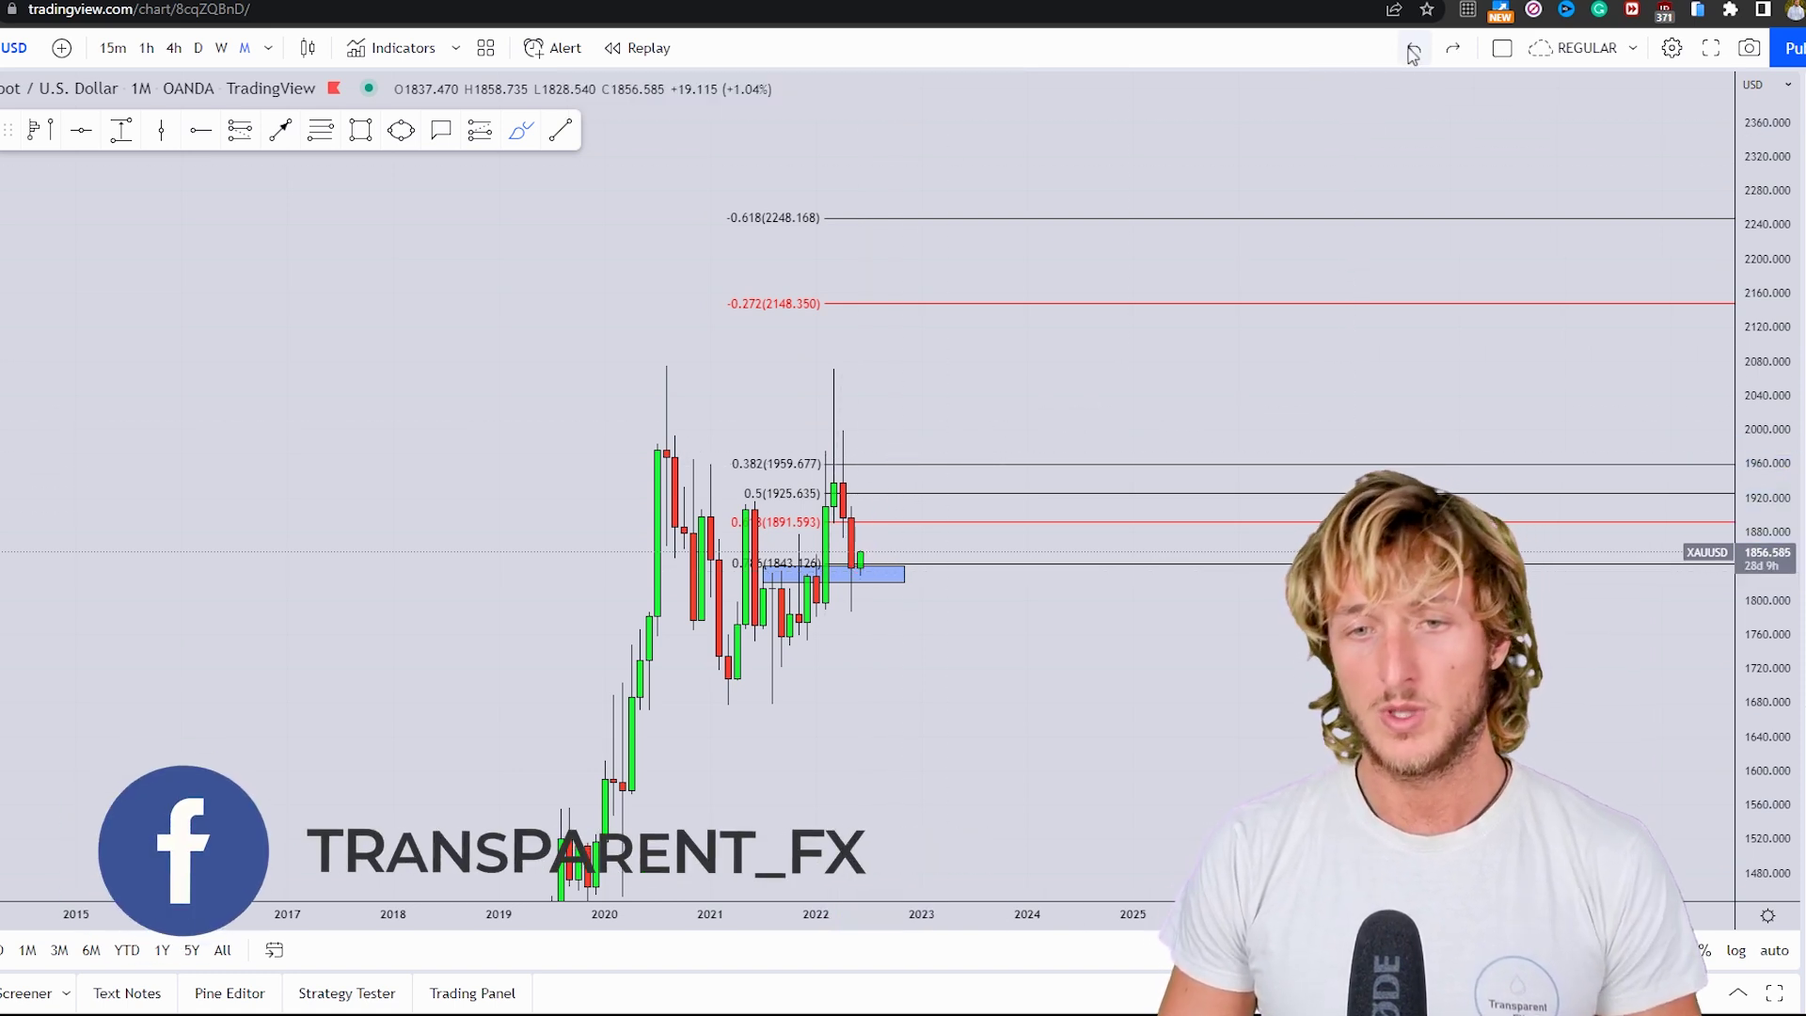
pyautogui.click(1413, 51)
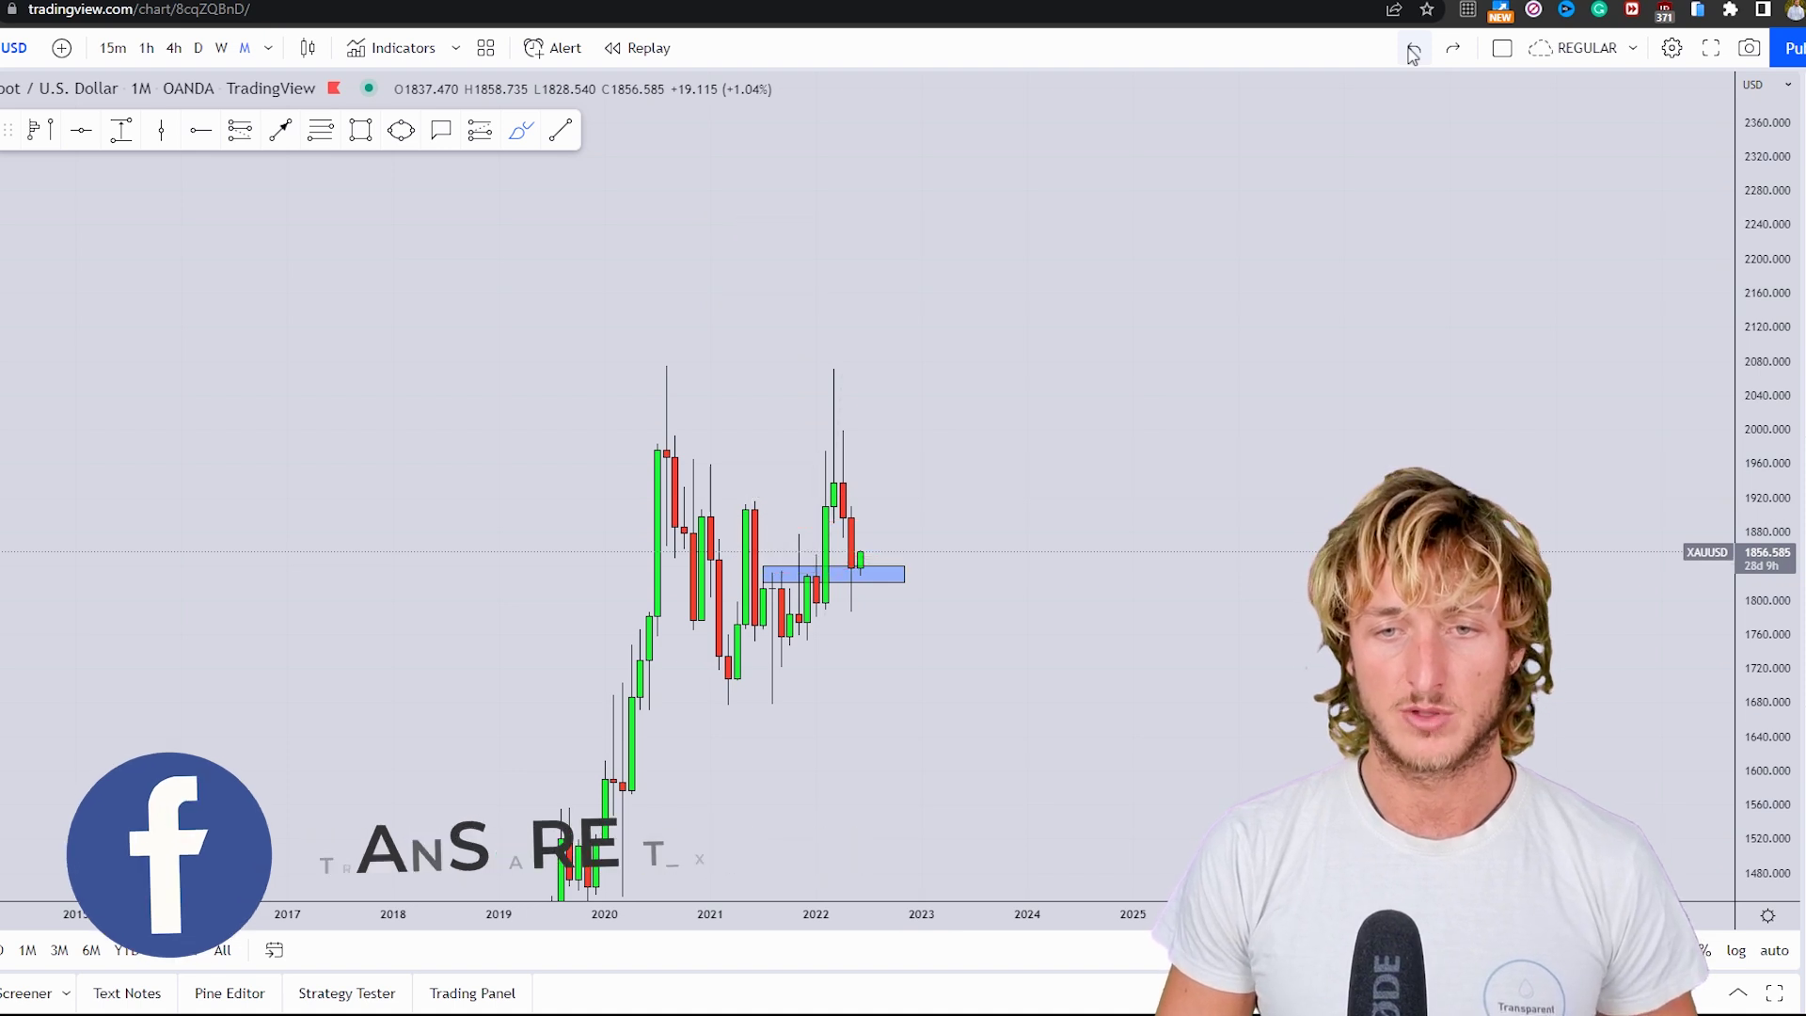
pyautogui.click(223, 50)
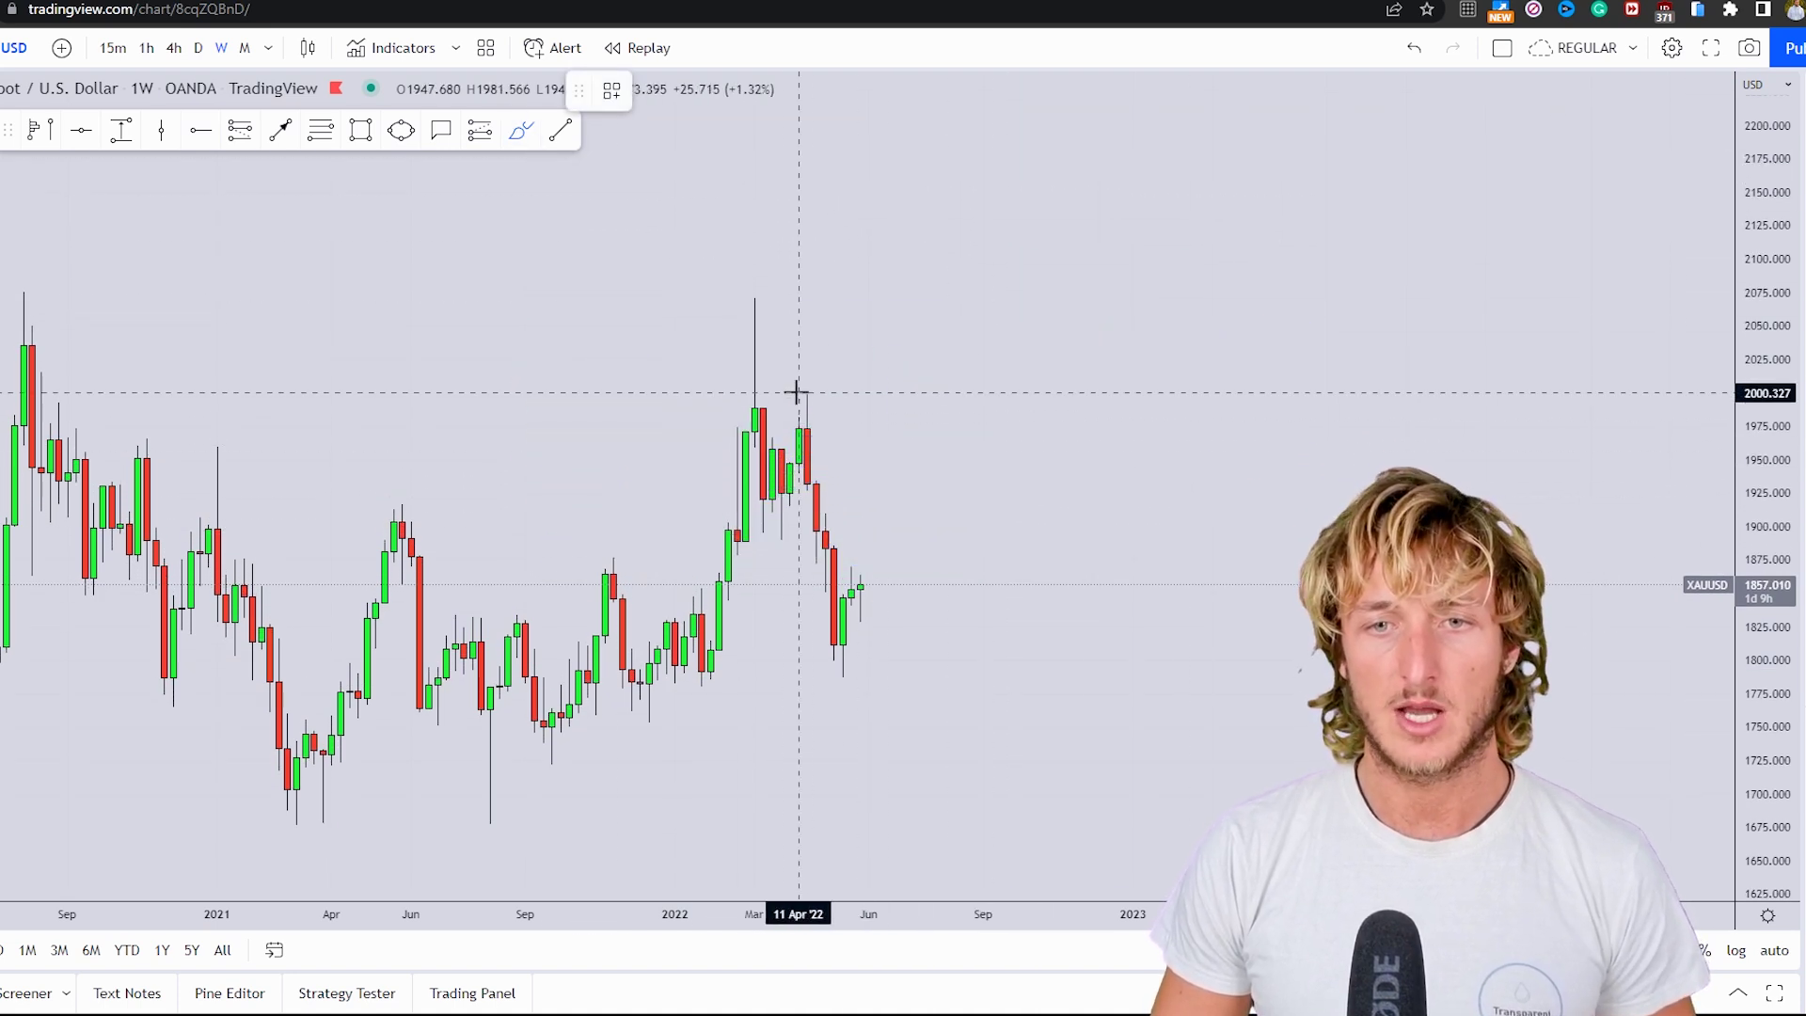
pyautogui.moveTo(801, 387); pyautogui.dragTo(833, 670)
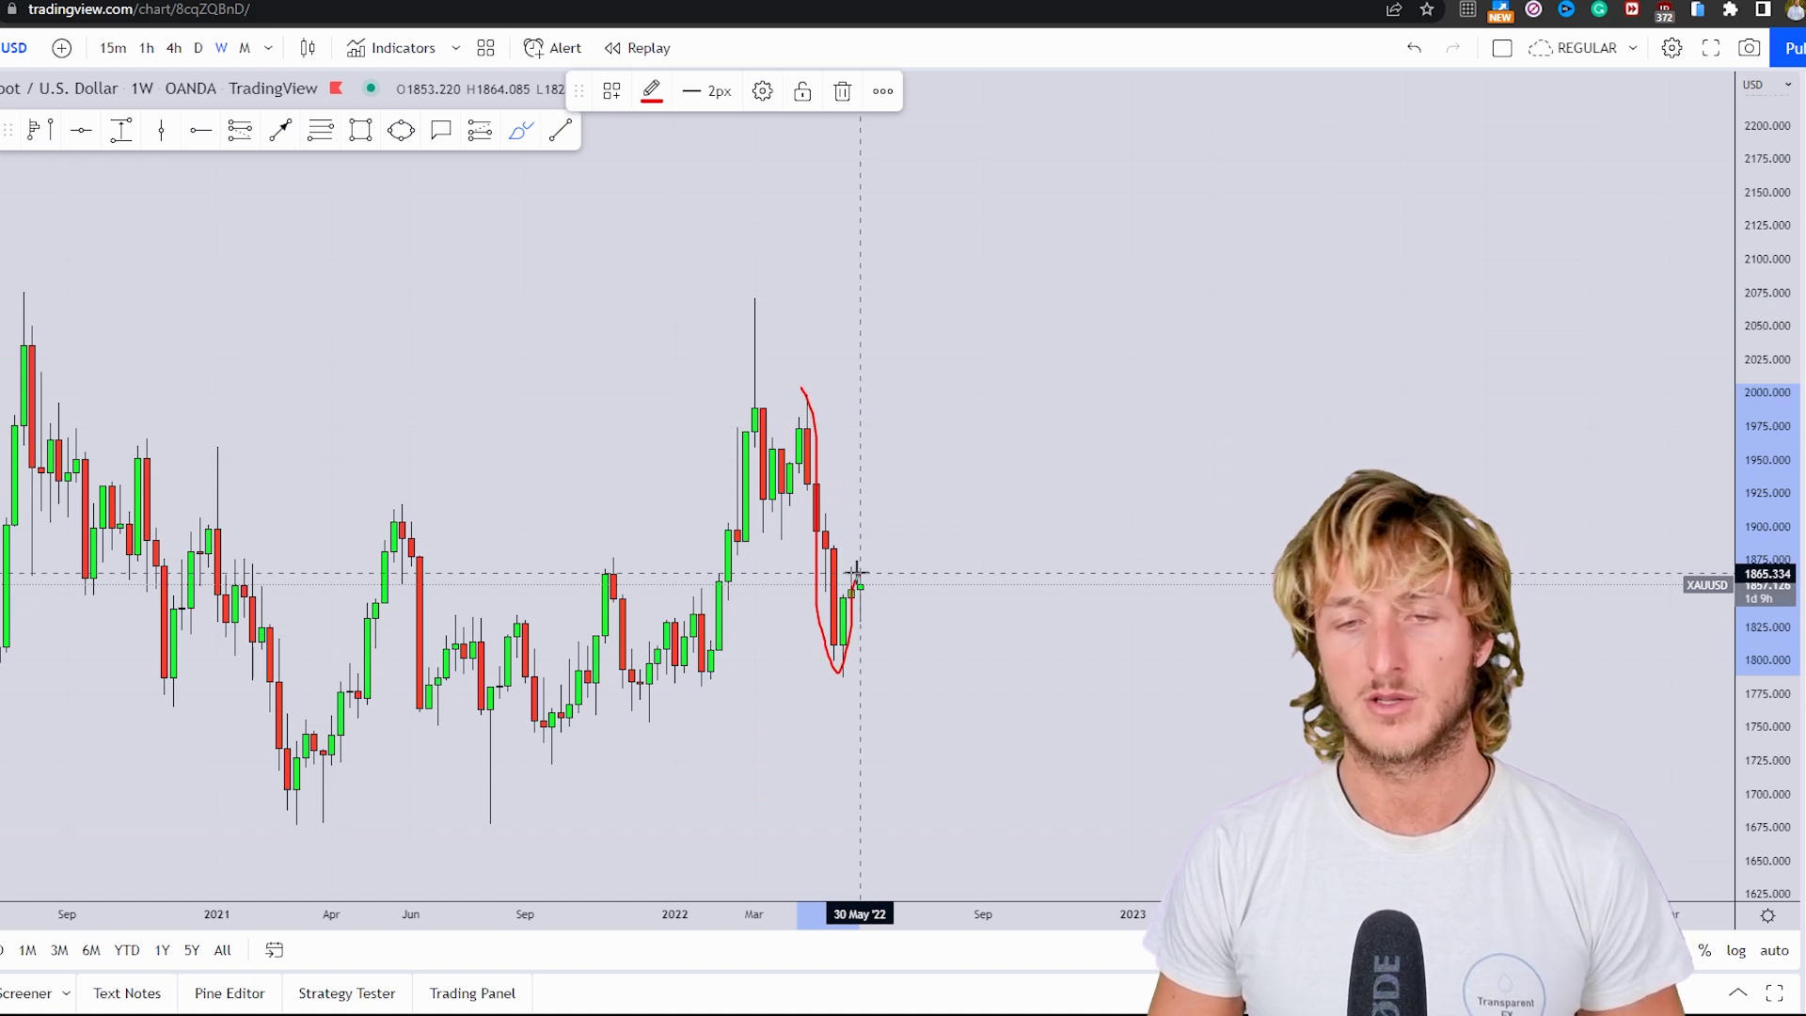
pyautogui.moveTo(856, 571); pyautogui.dragTo(860, 573)
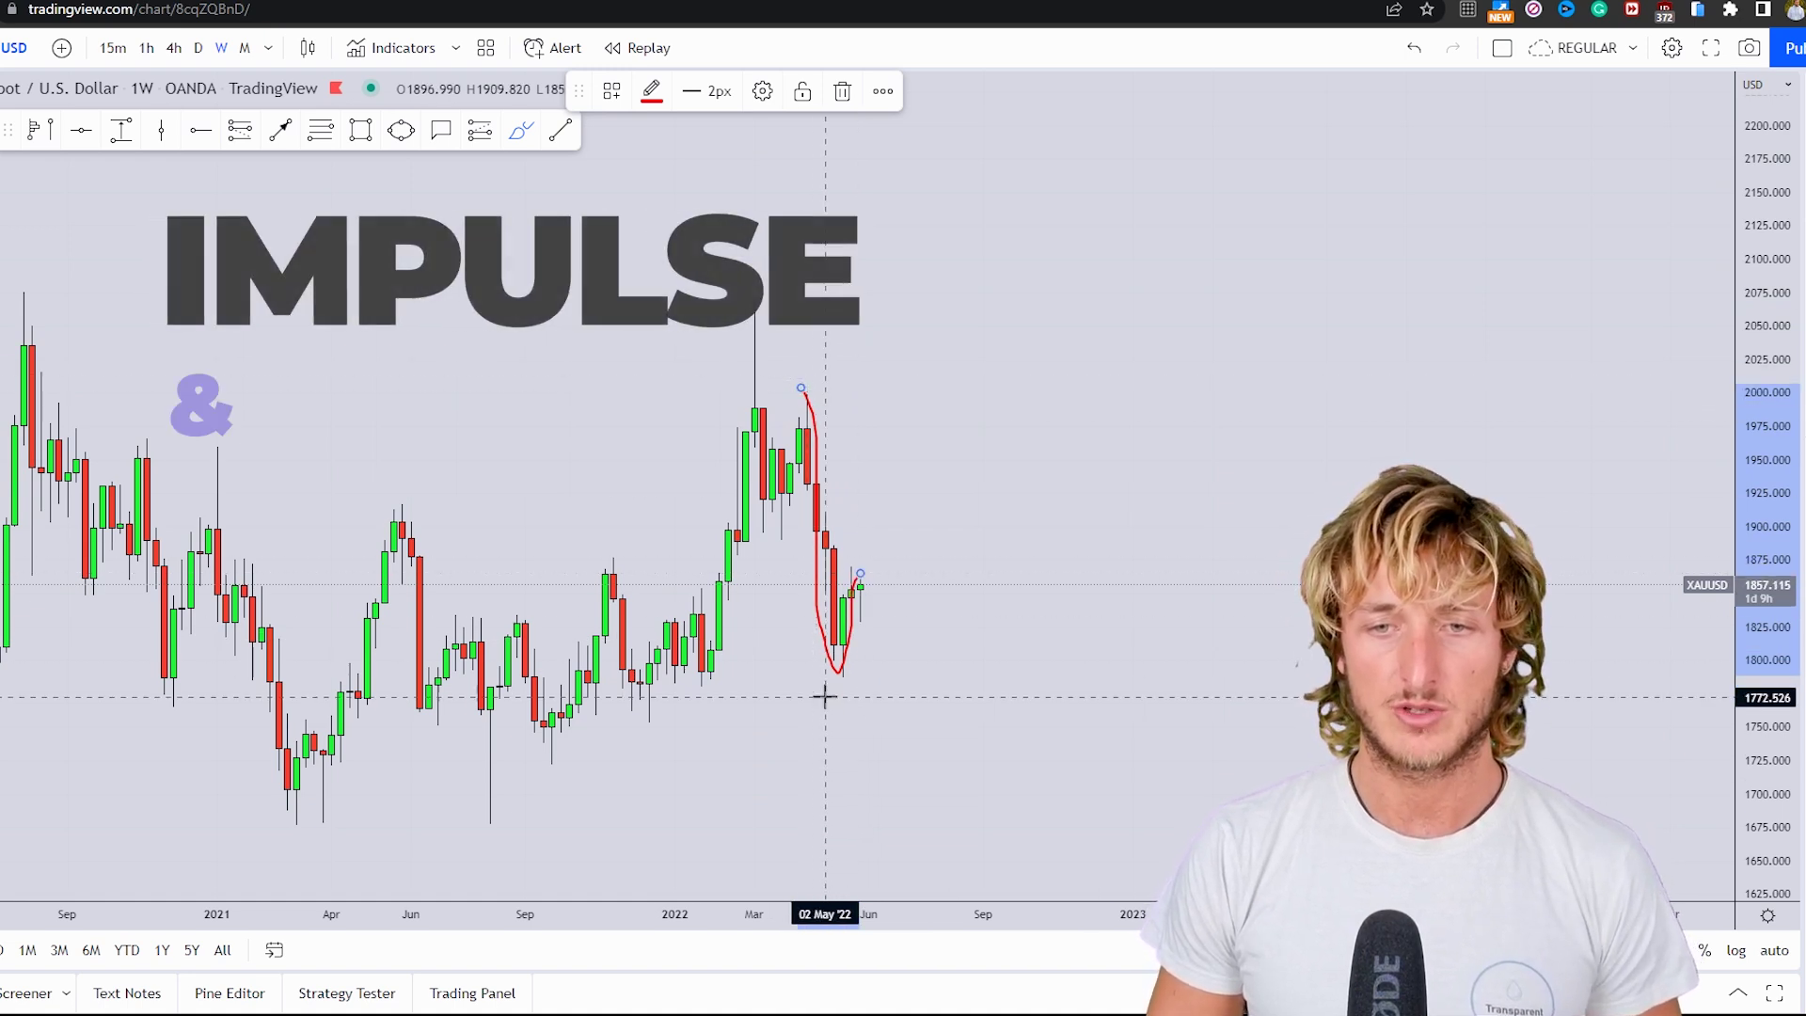
pyautogui.click(841, 91)
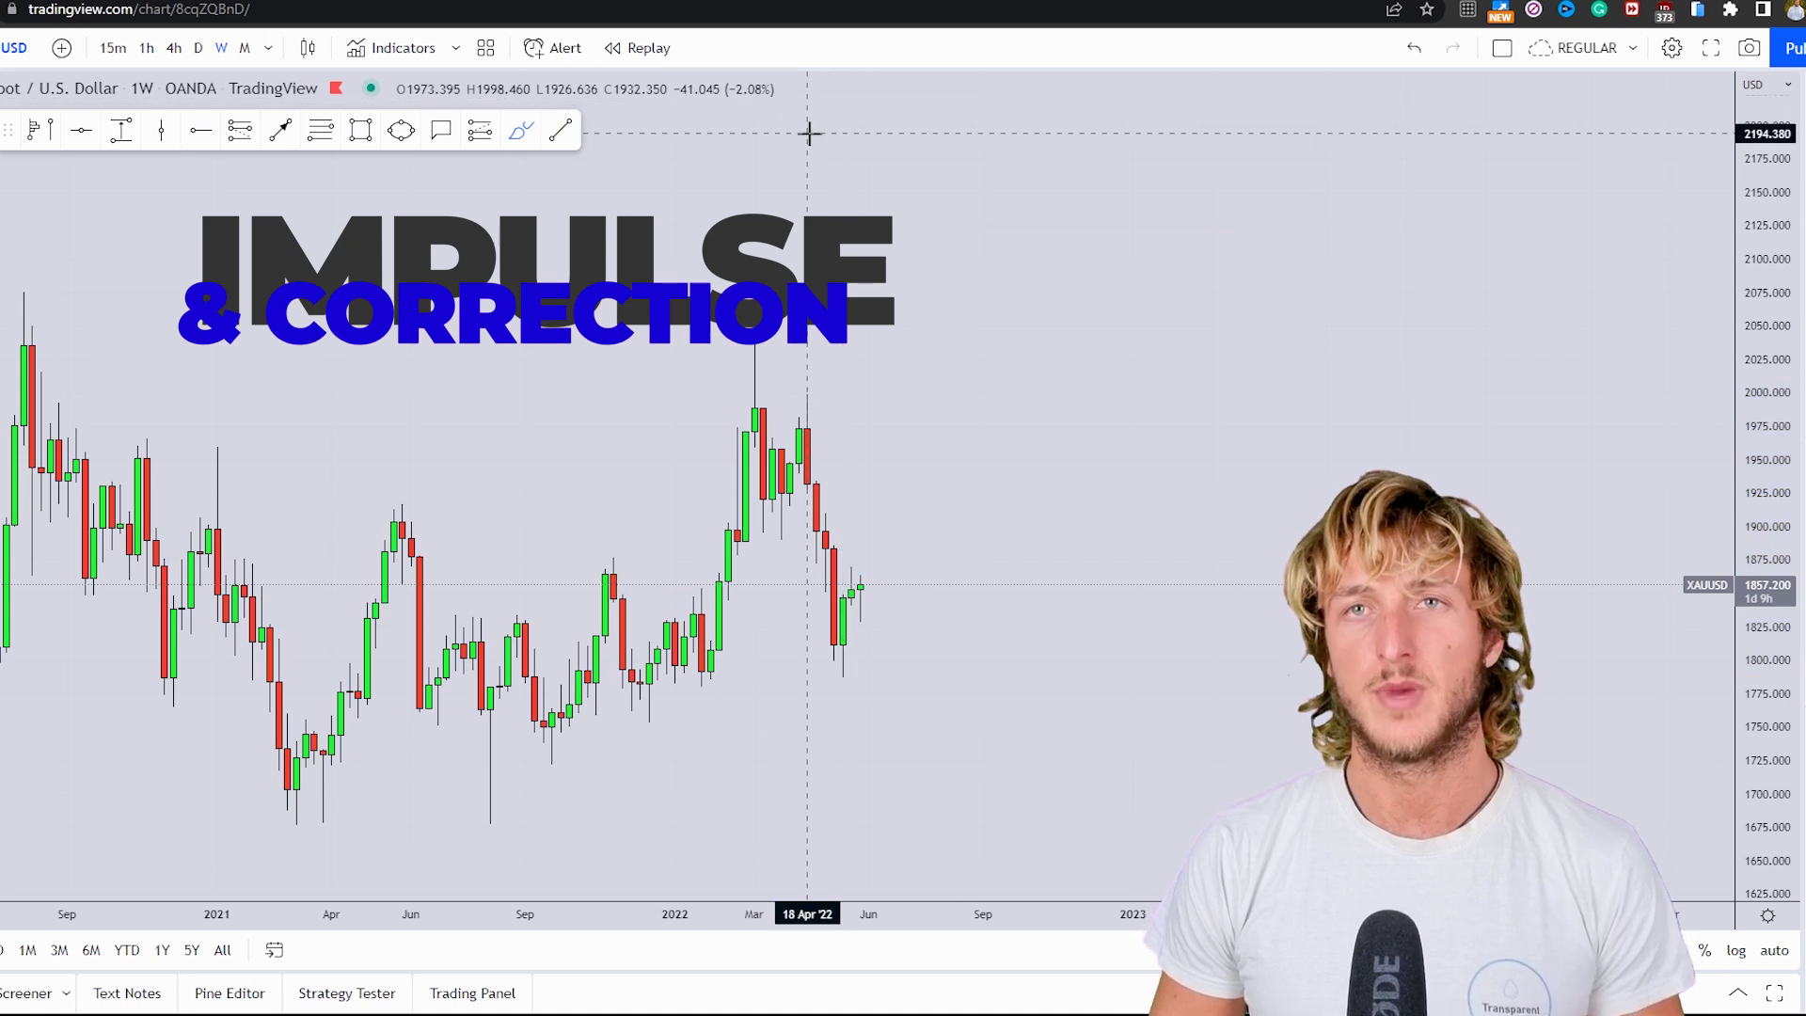
pyautogui.click(322, 131)
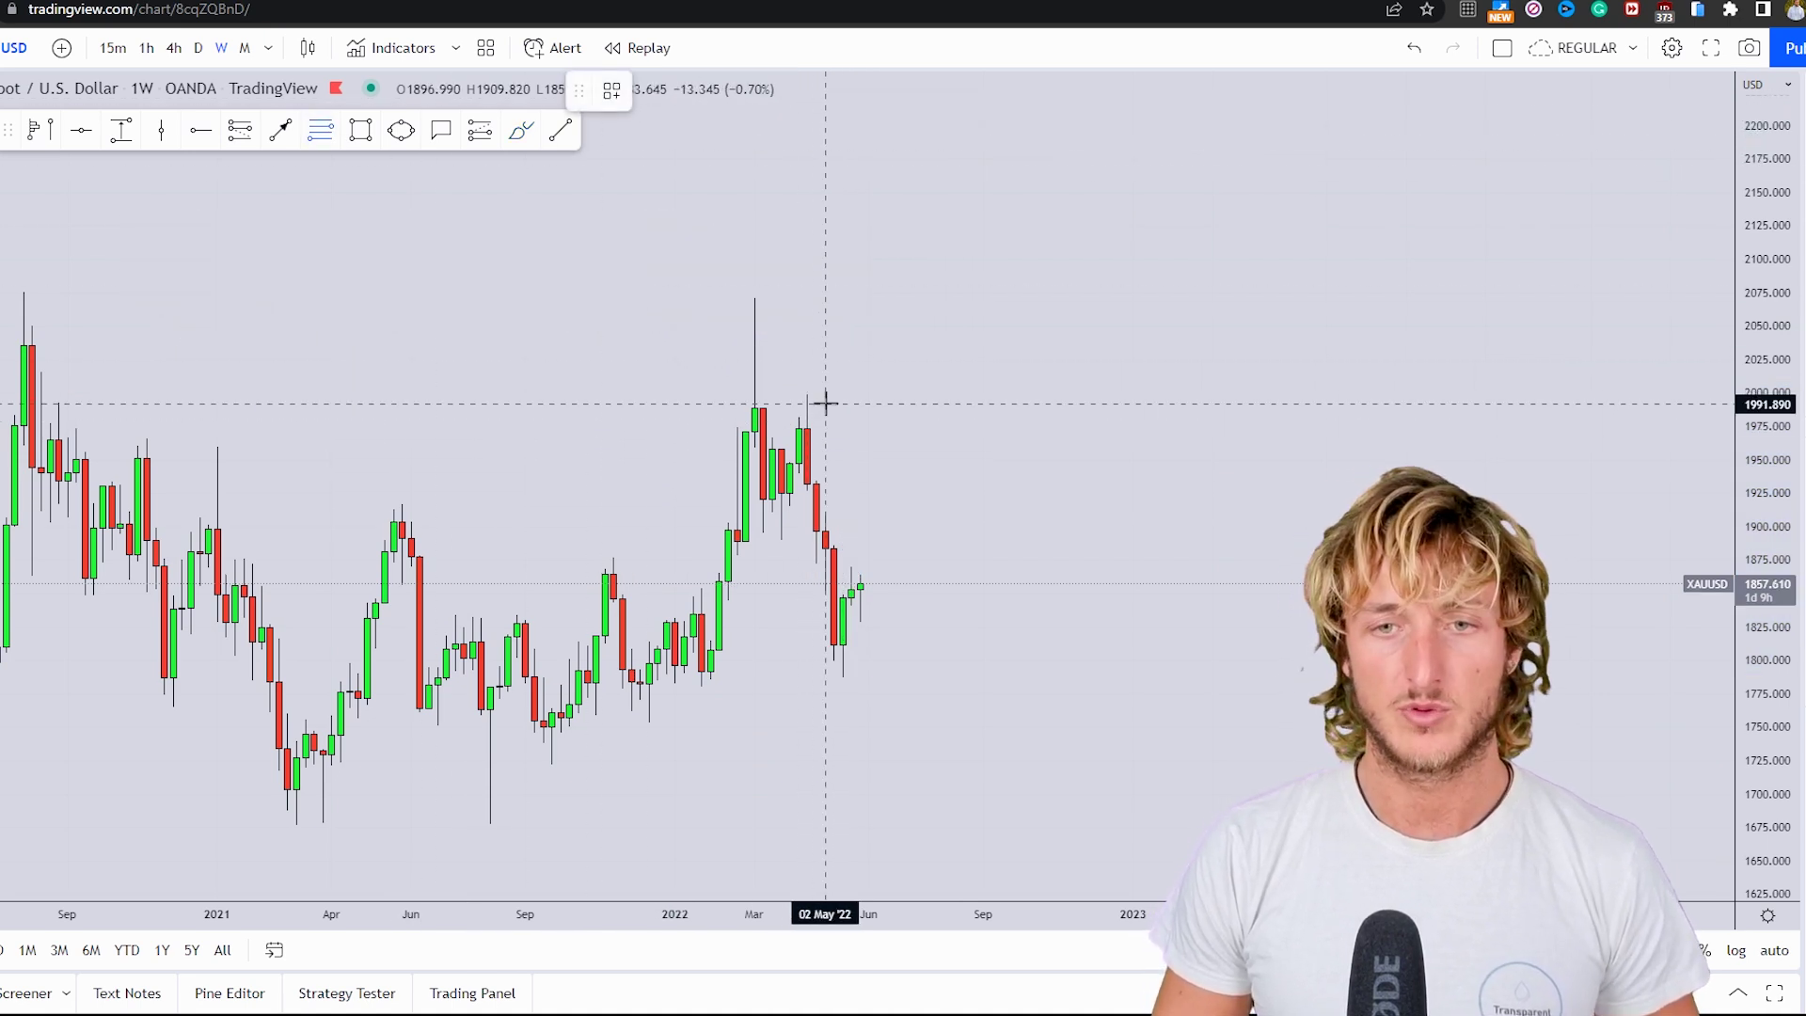
pyautogui.click(808, 393)
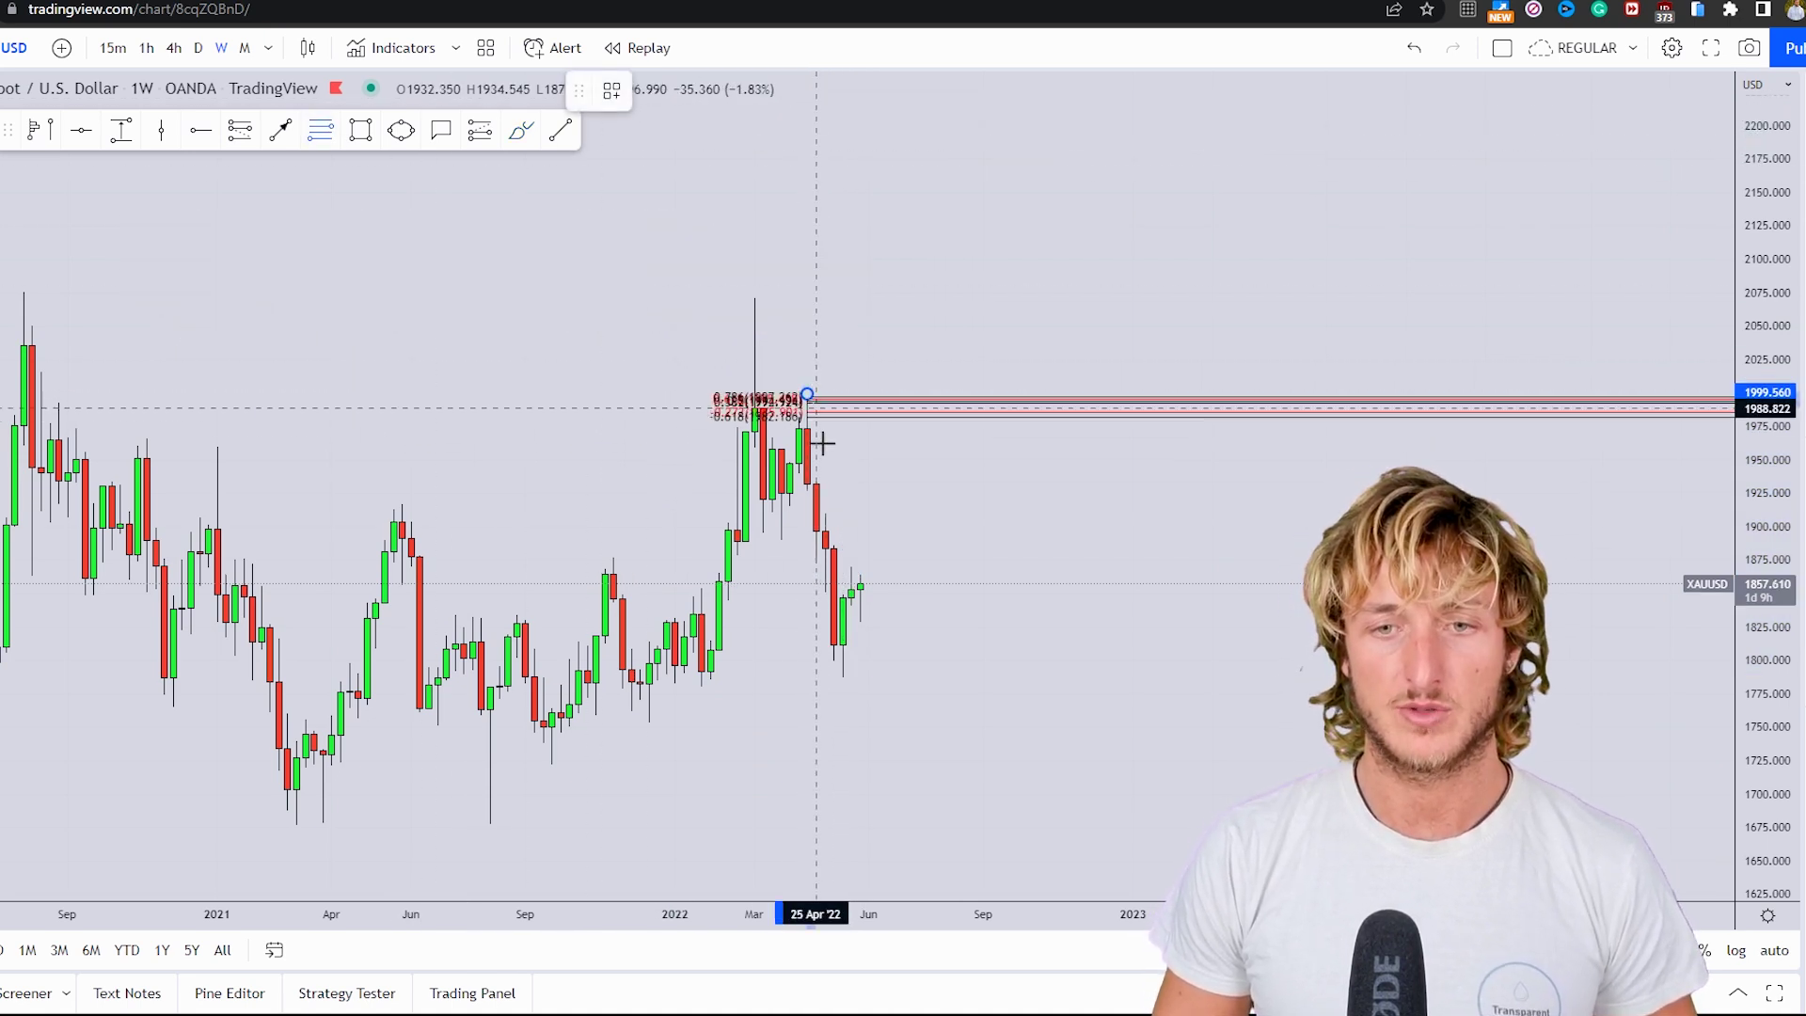
pyautogui.click(854, 676)
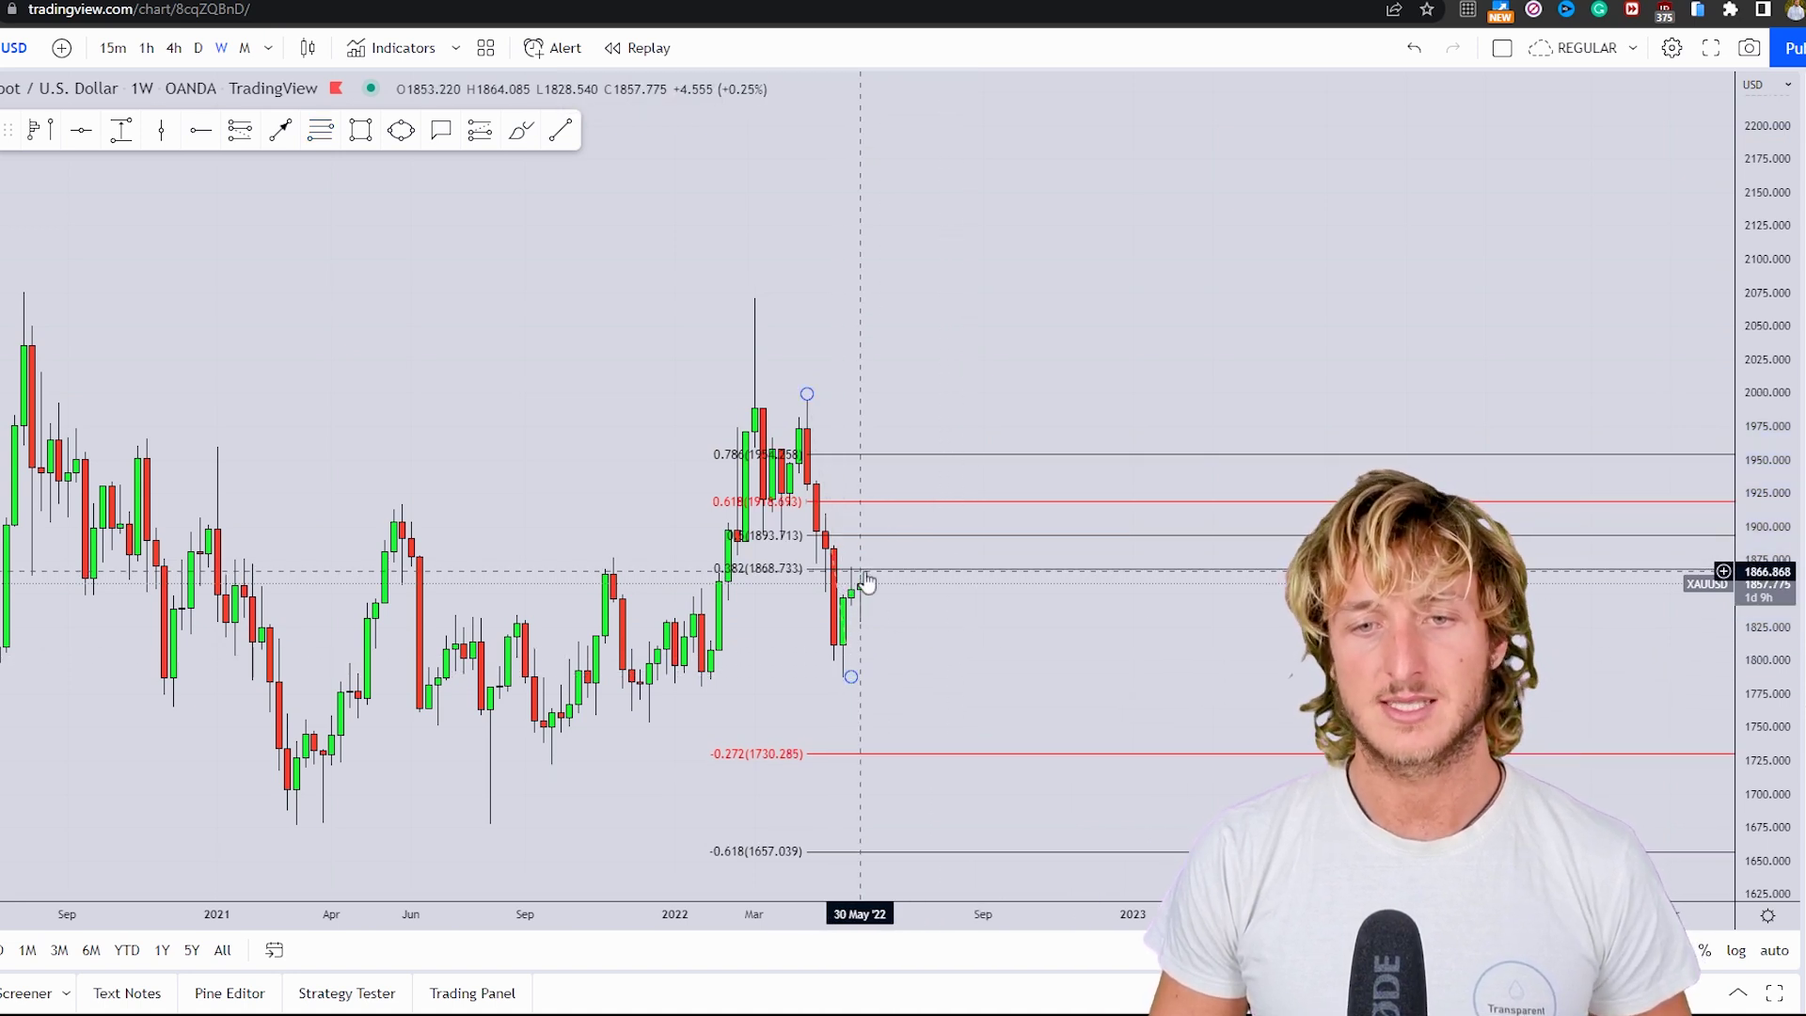
pyautogui.click(521, 130)
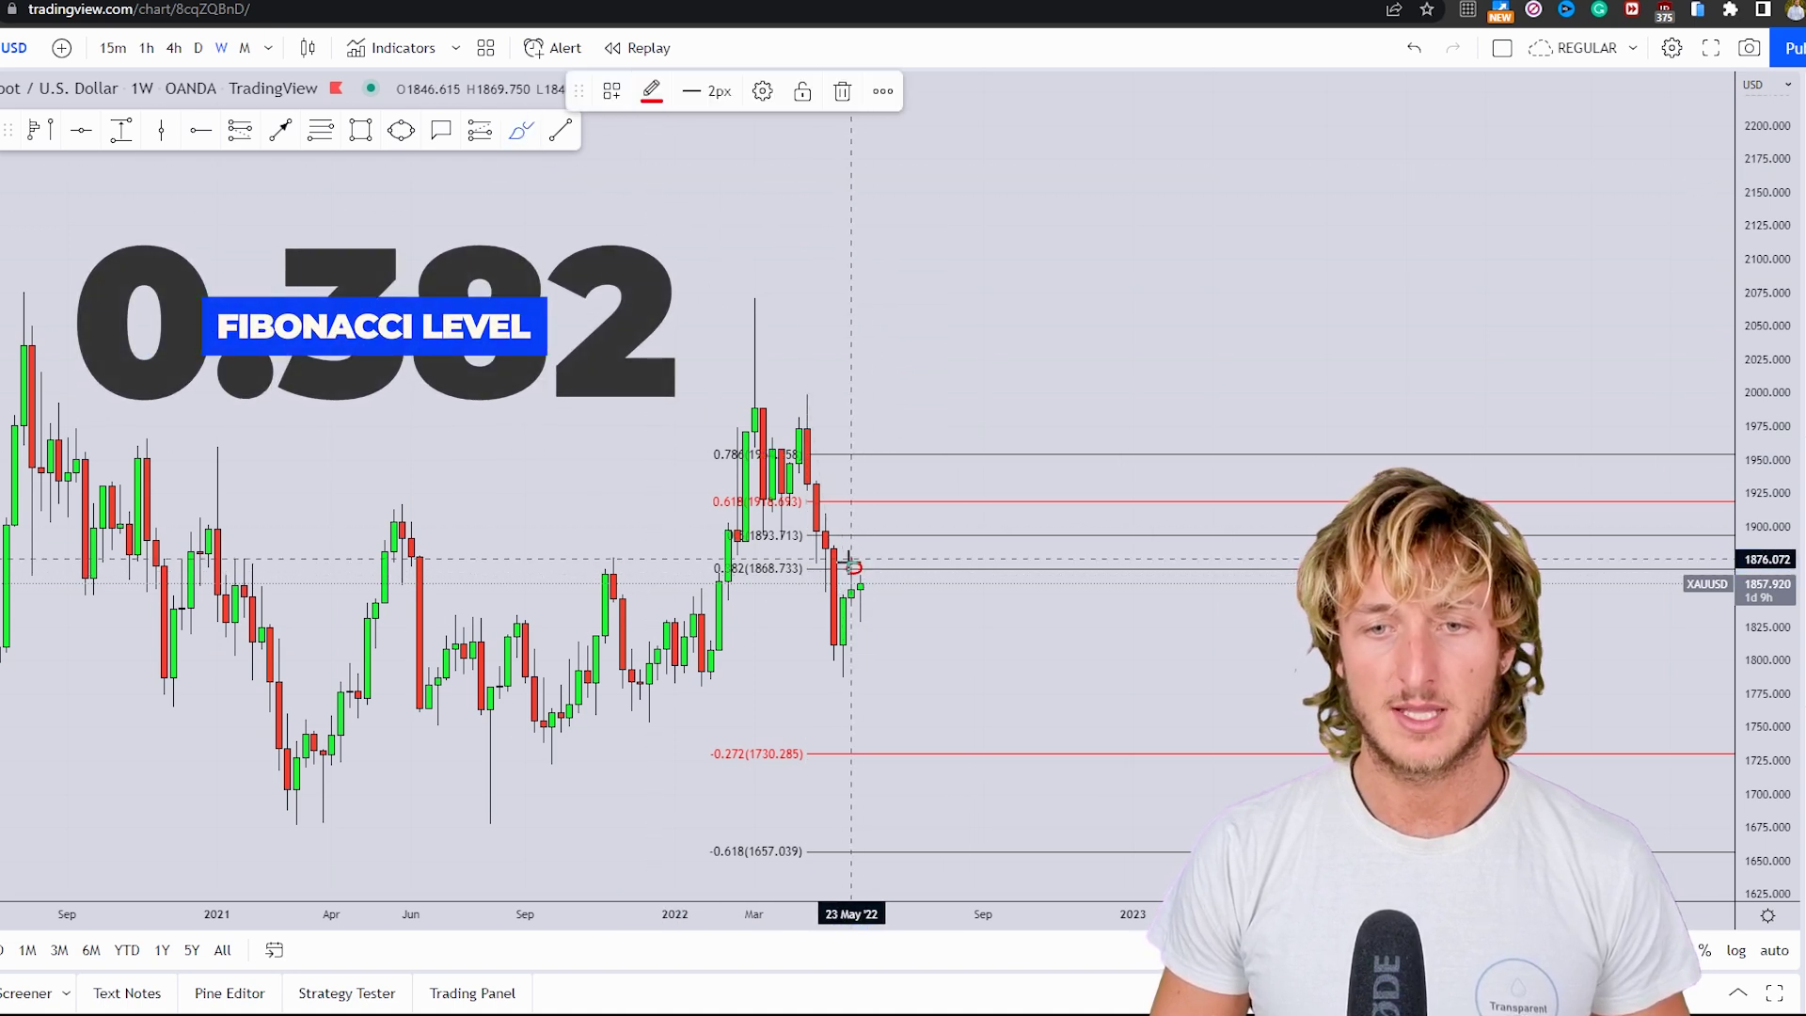
pyautogui.moveTo(854, 576)
pyautogui.mouseDown()
pyautogui.moveTo(860, 619)
pyautogui.moveTo(870, 531)
pyautogui.mouseUp()
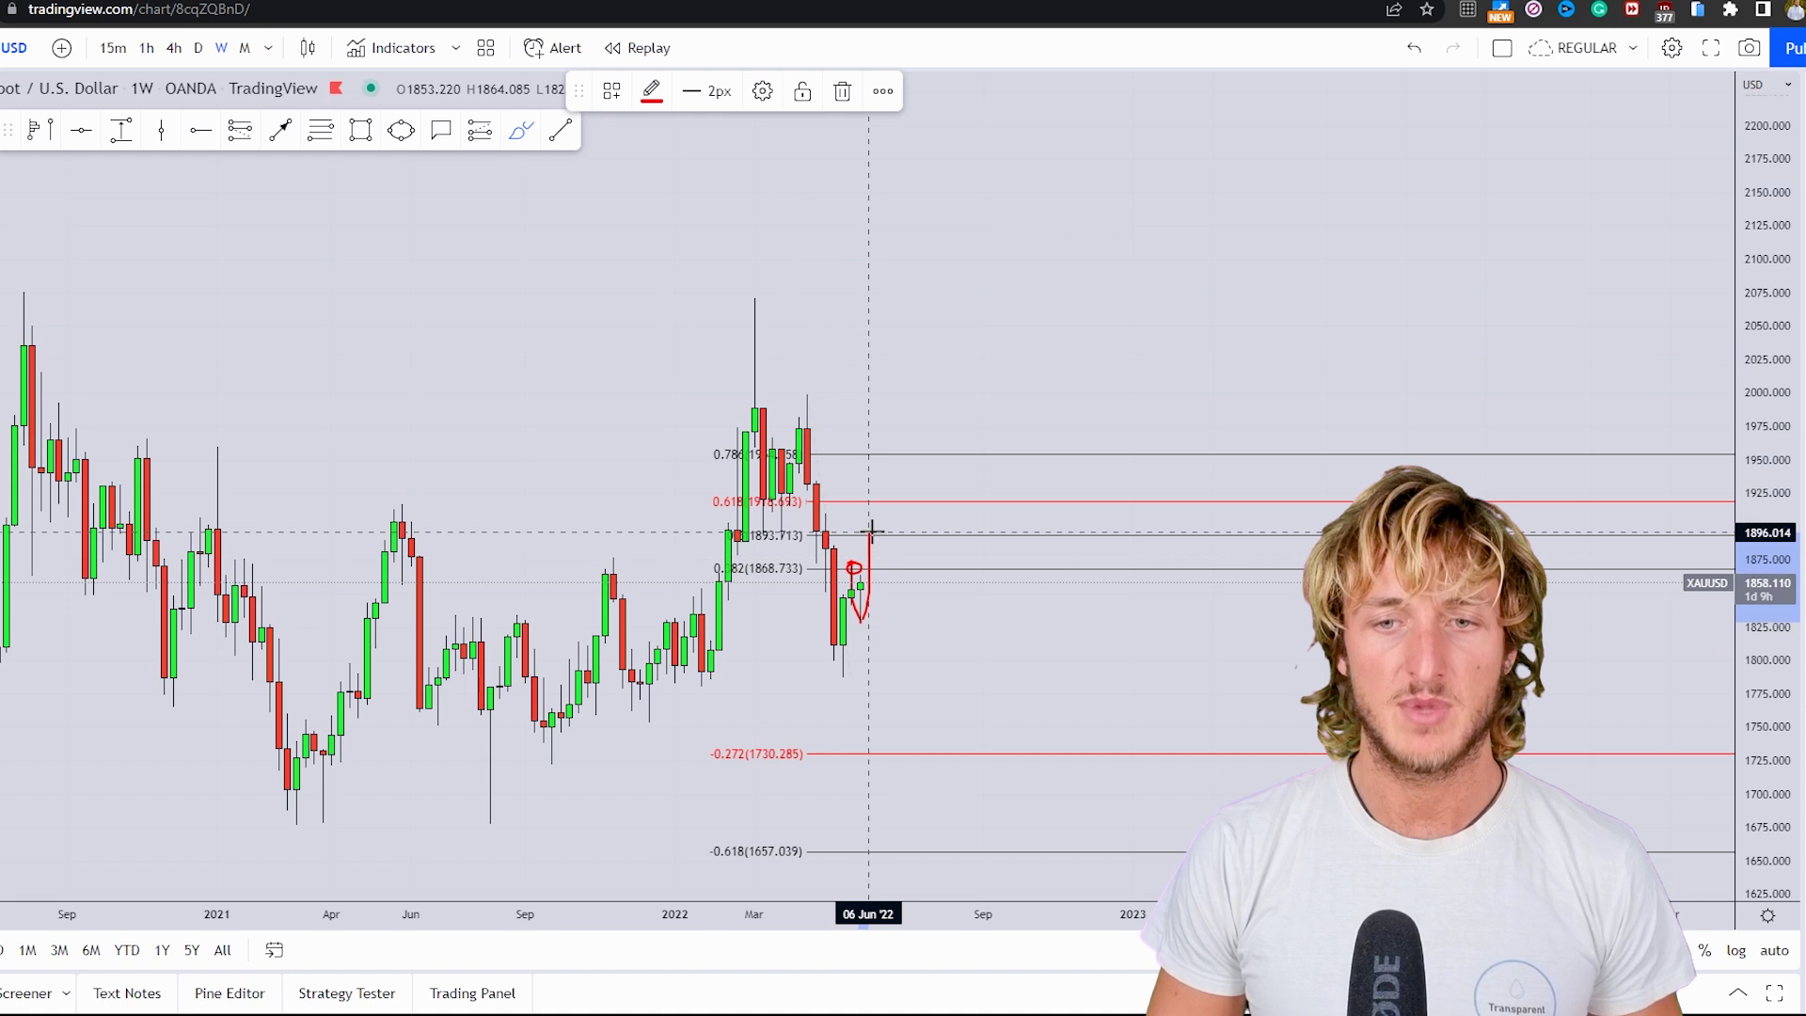
pyautogui.click(1413, 49)
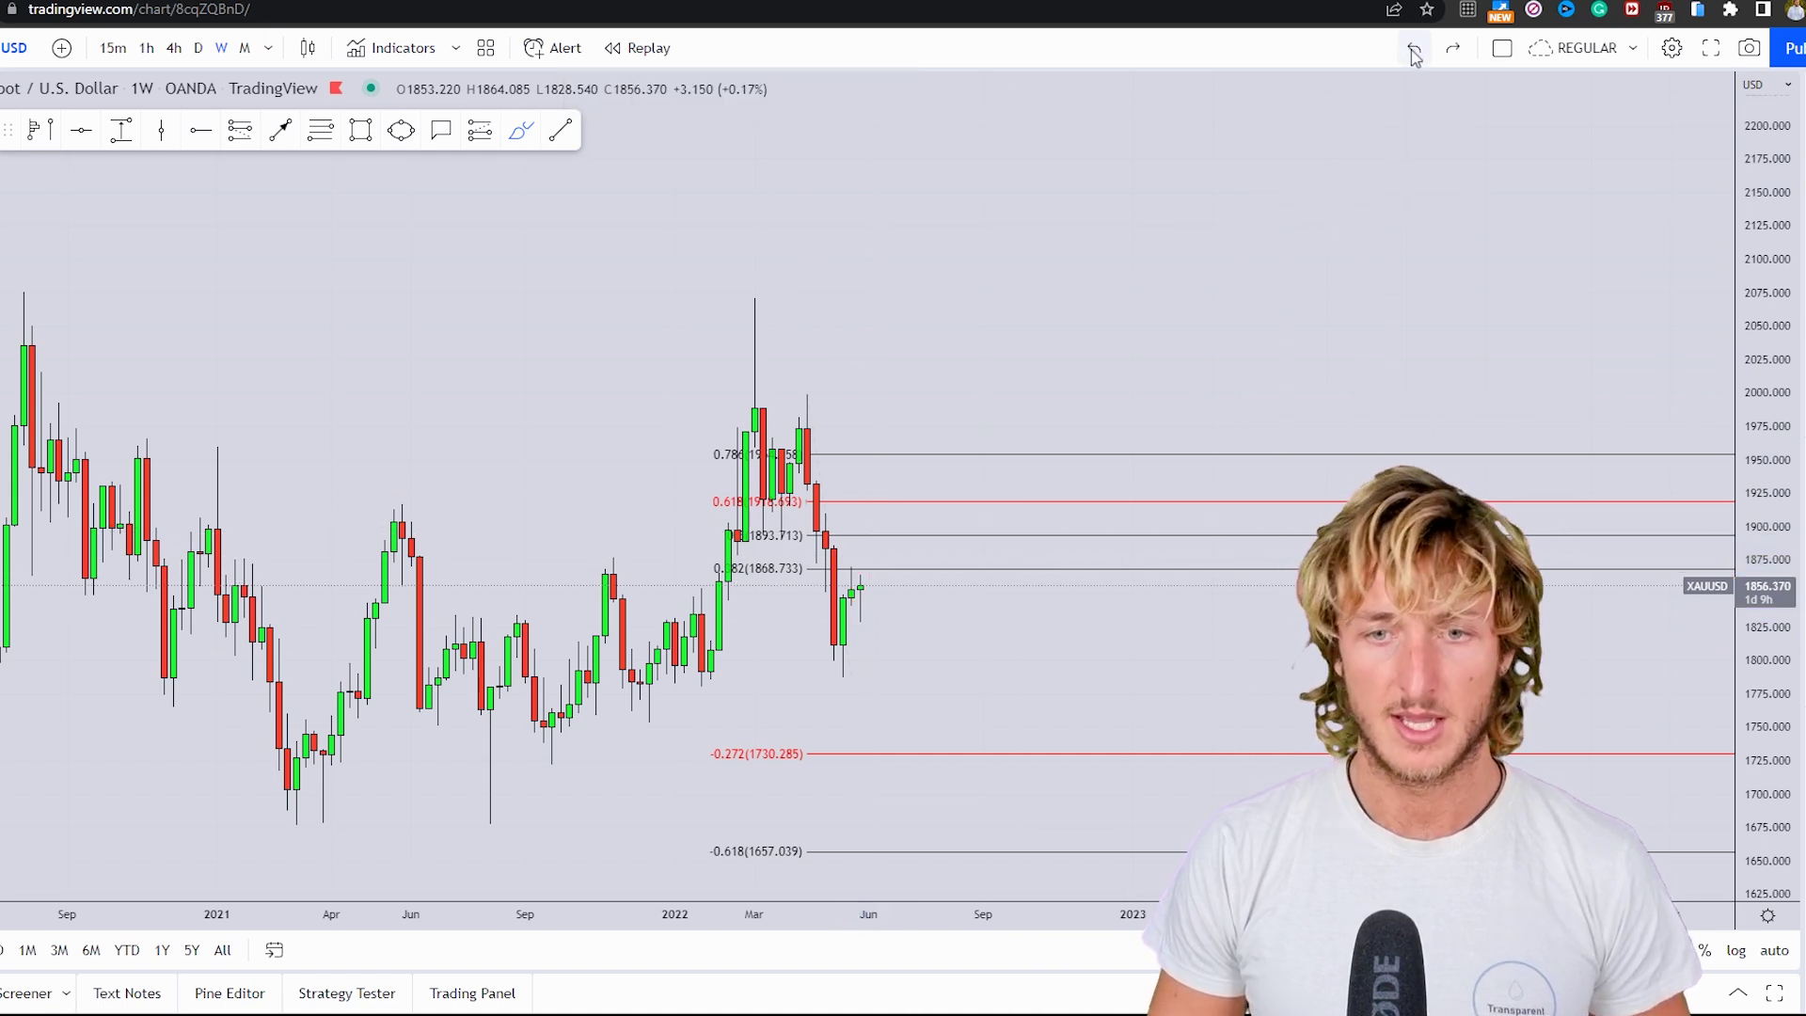
pyautogui.click(1414, 49)
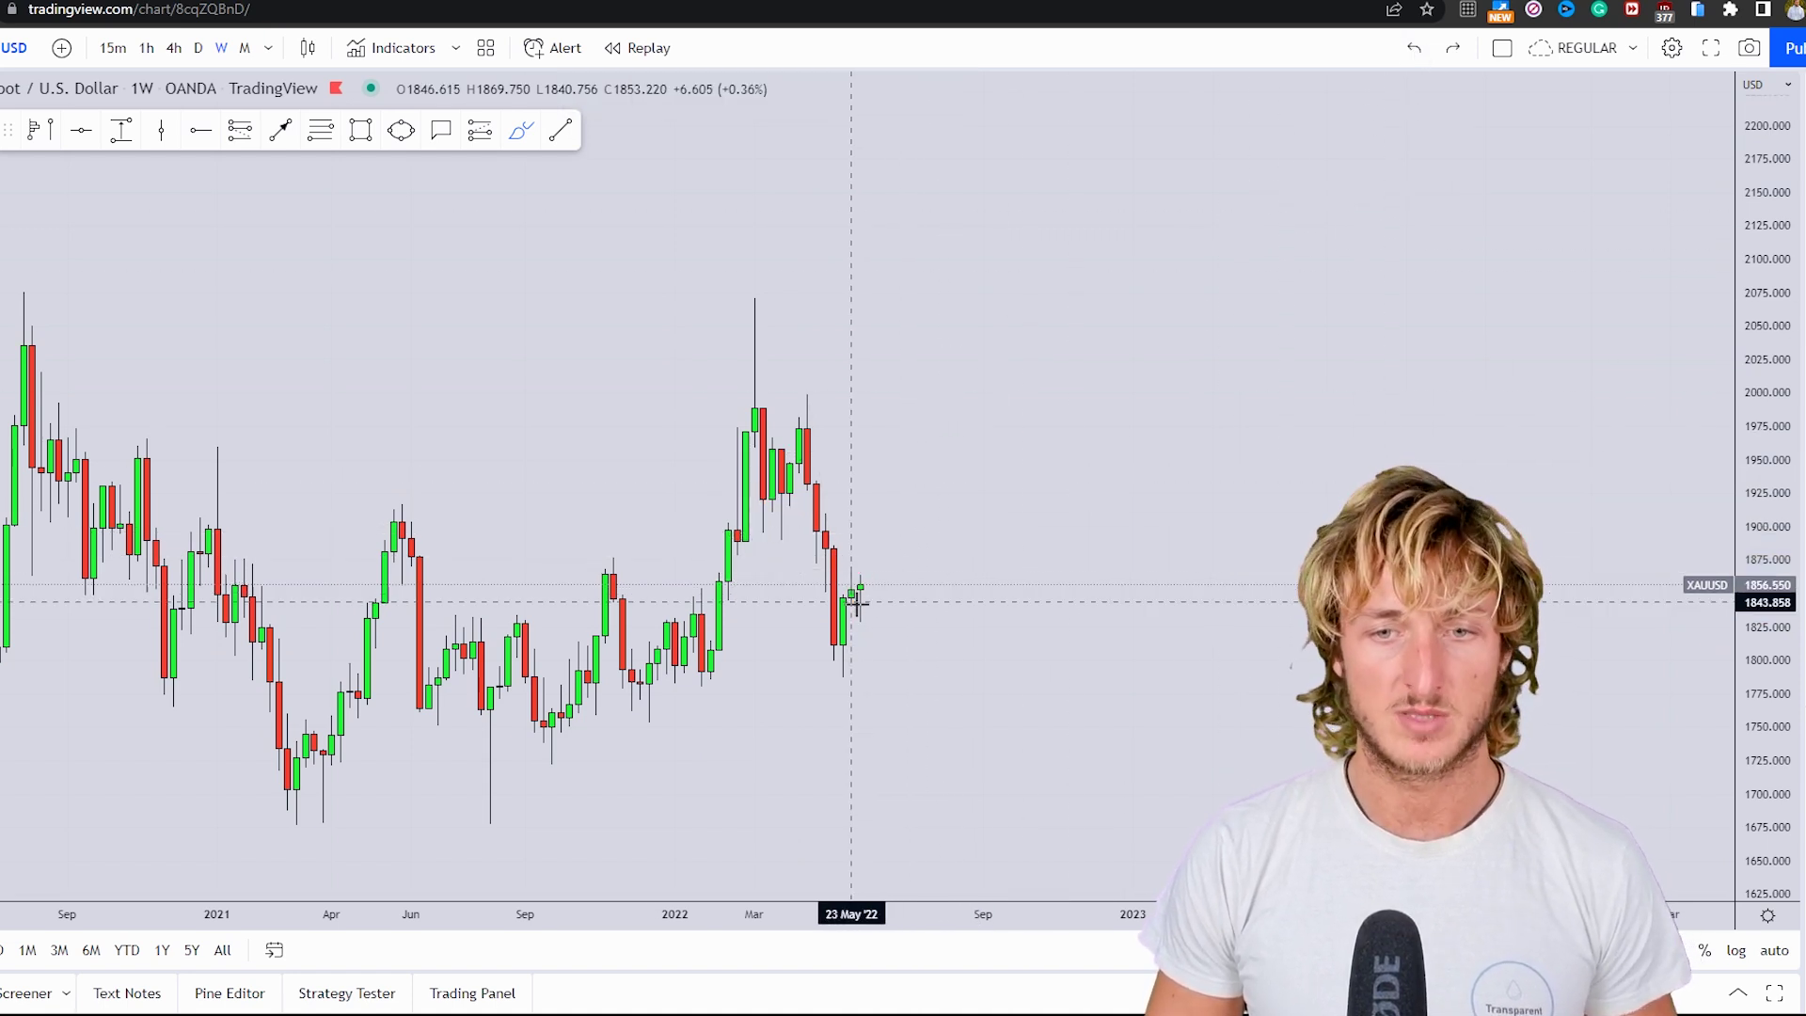
# Remove the red line and brush sketch, then box the ~1890–1920 zone below the March 2022 highs.
pyautogui.moveTo(858, 610); pyautogui.dragTo(878, 538)
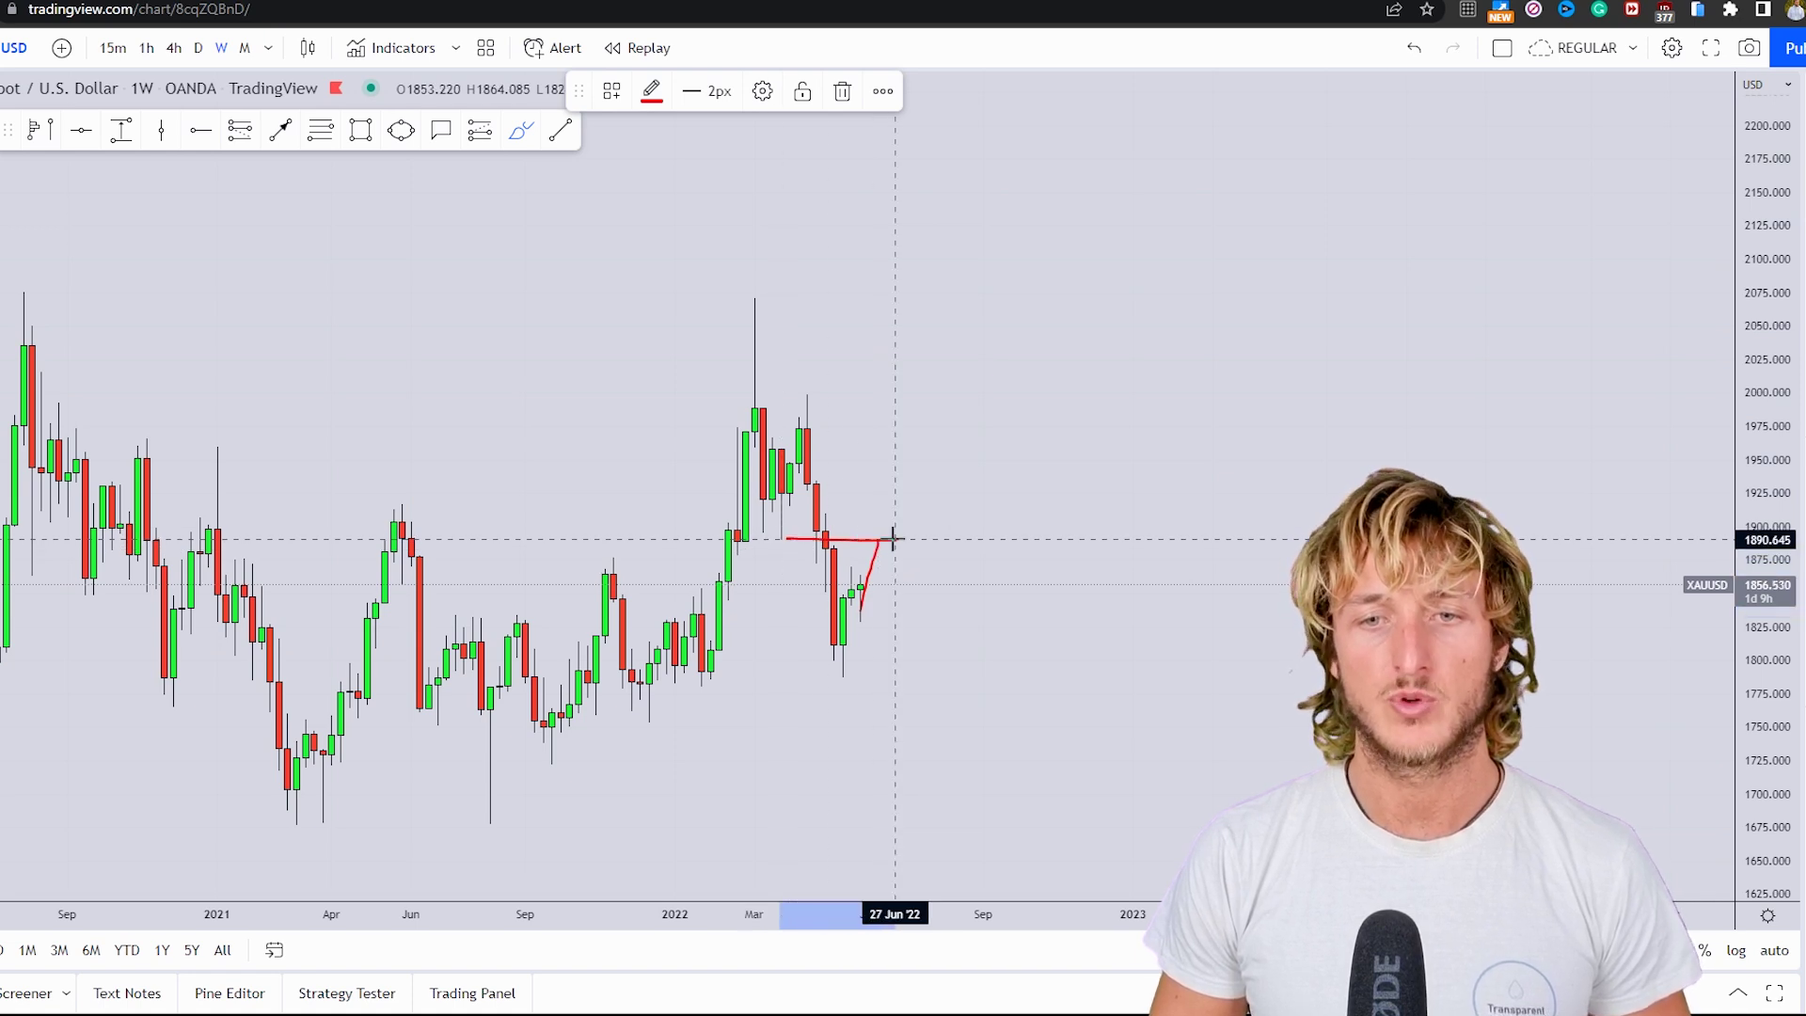
pyautogui.click(786, 538)
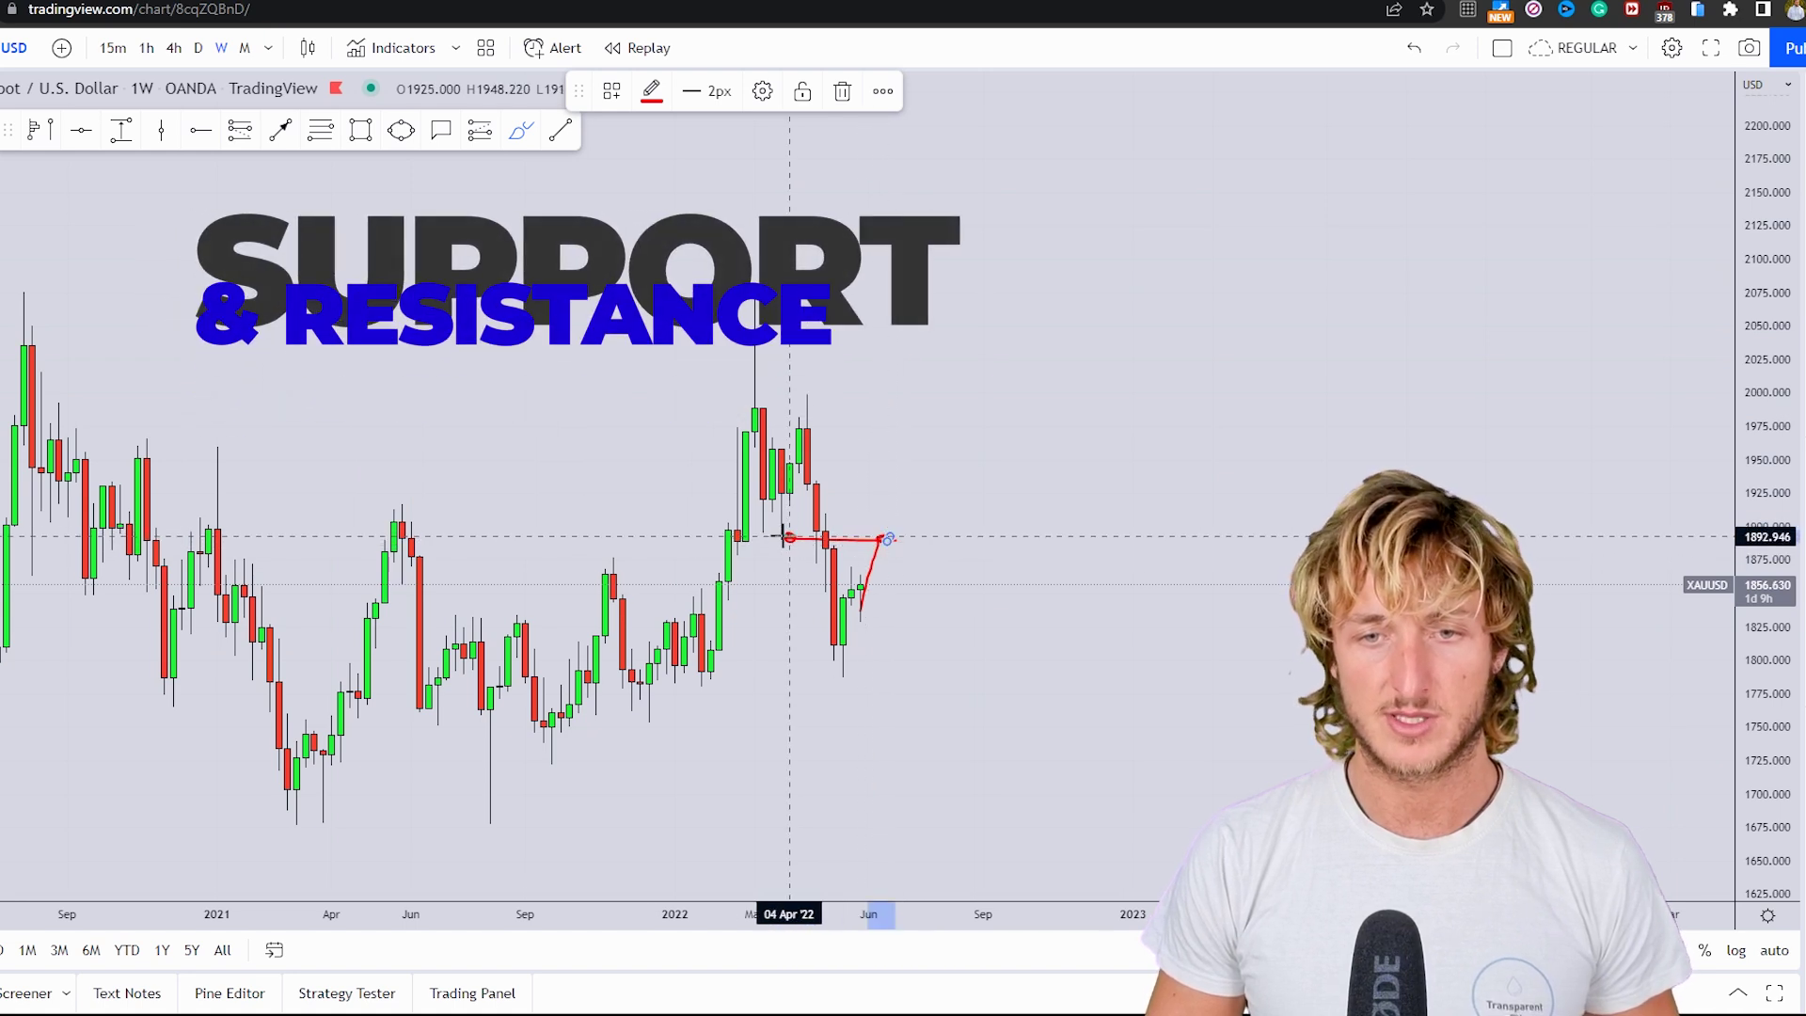
pyautogui.click(1414, 47)
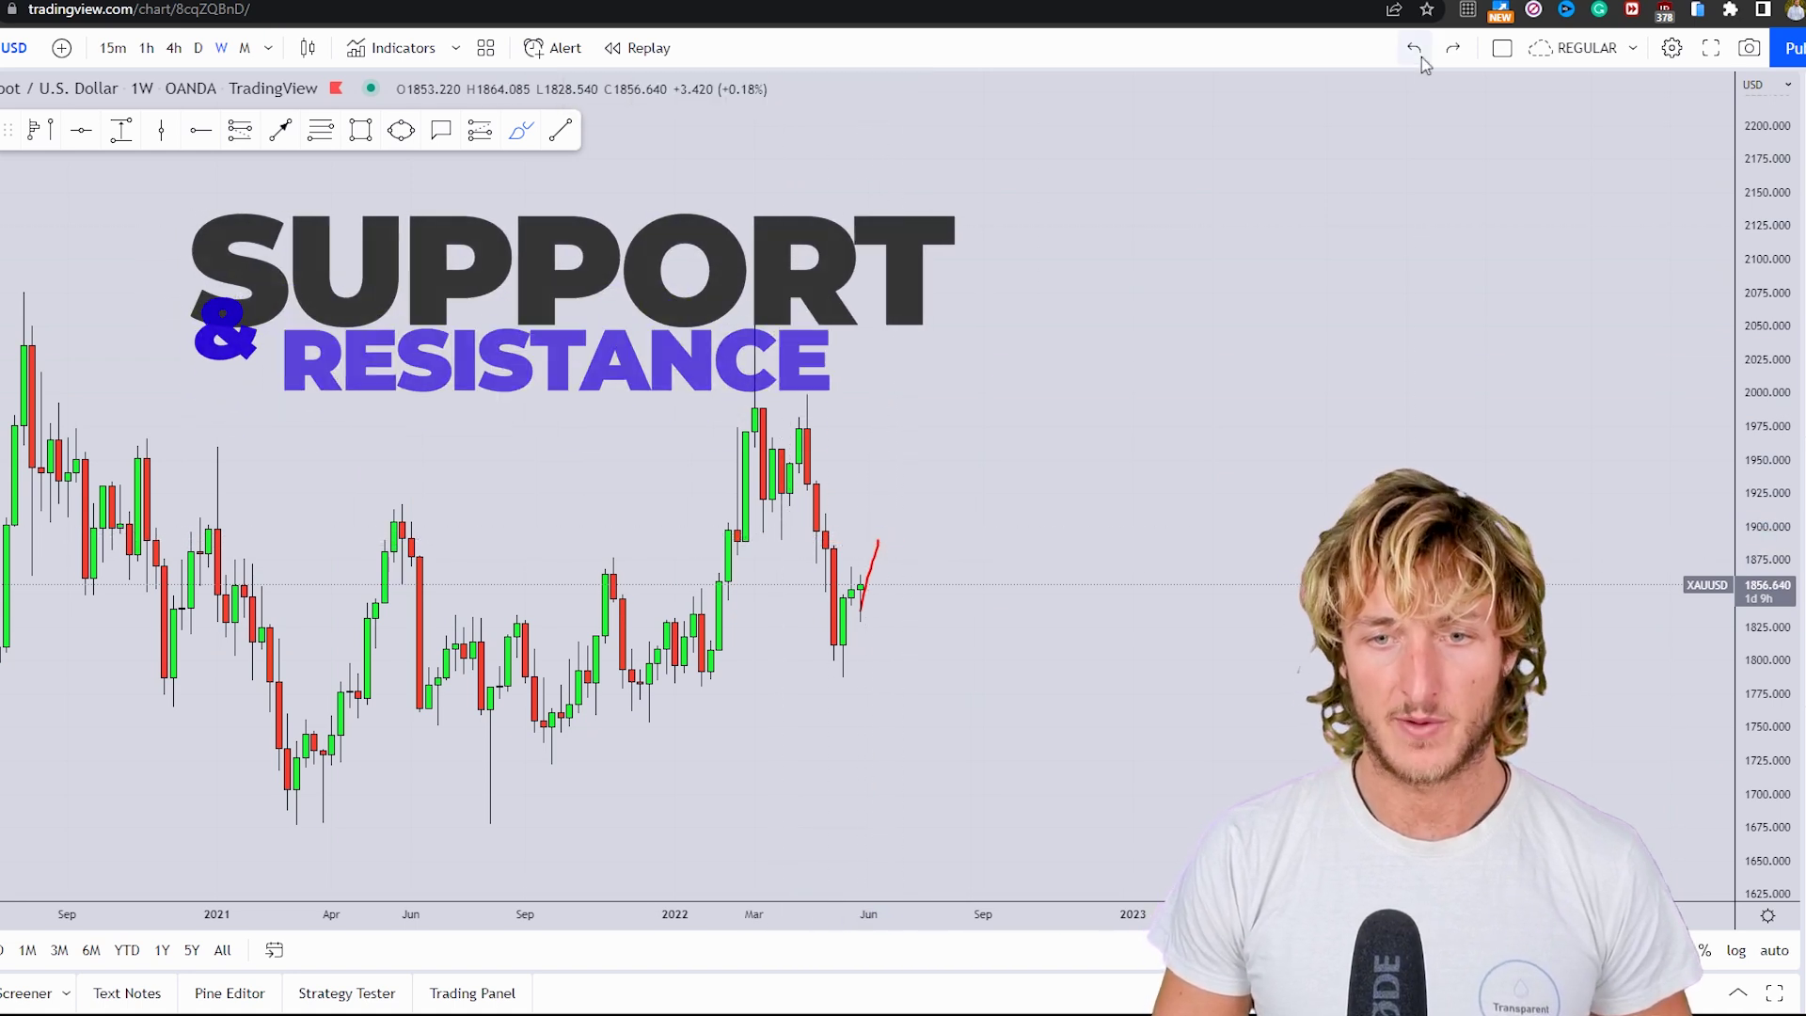
pyautogui.click(1414, 47)
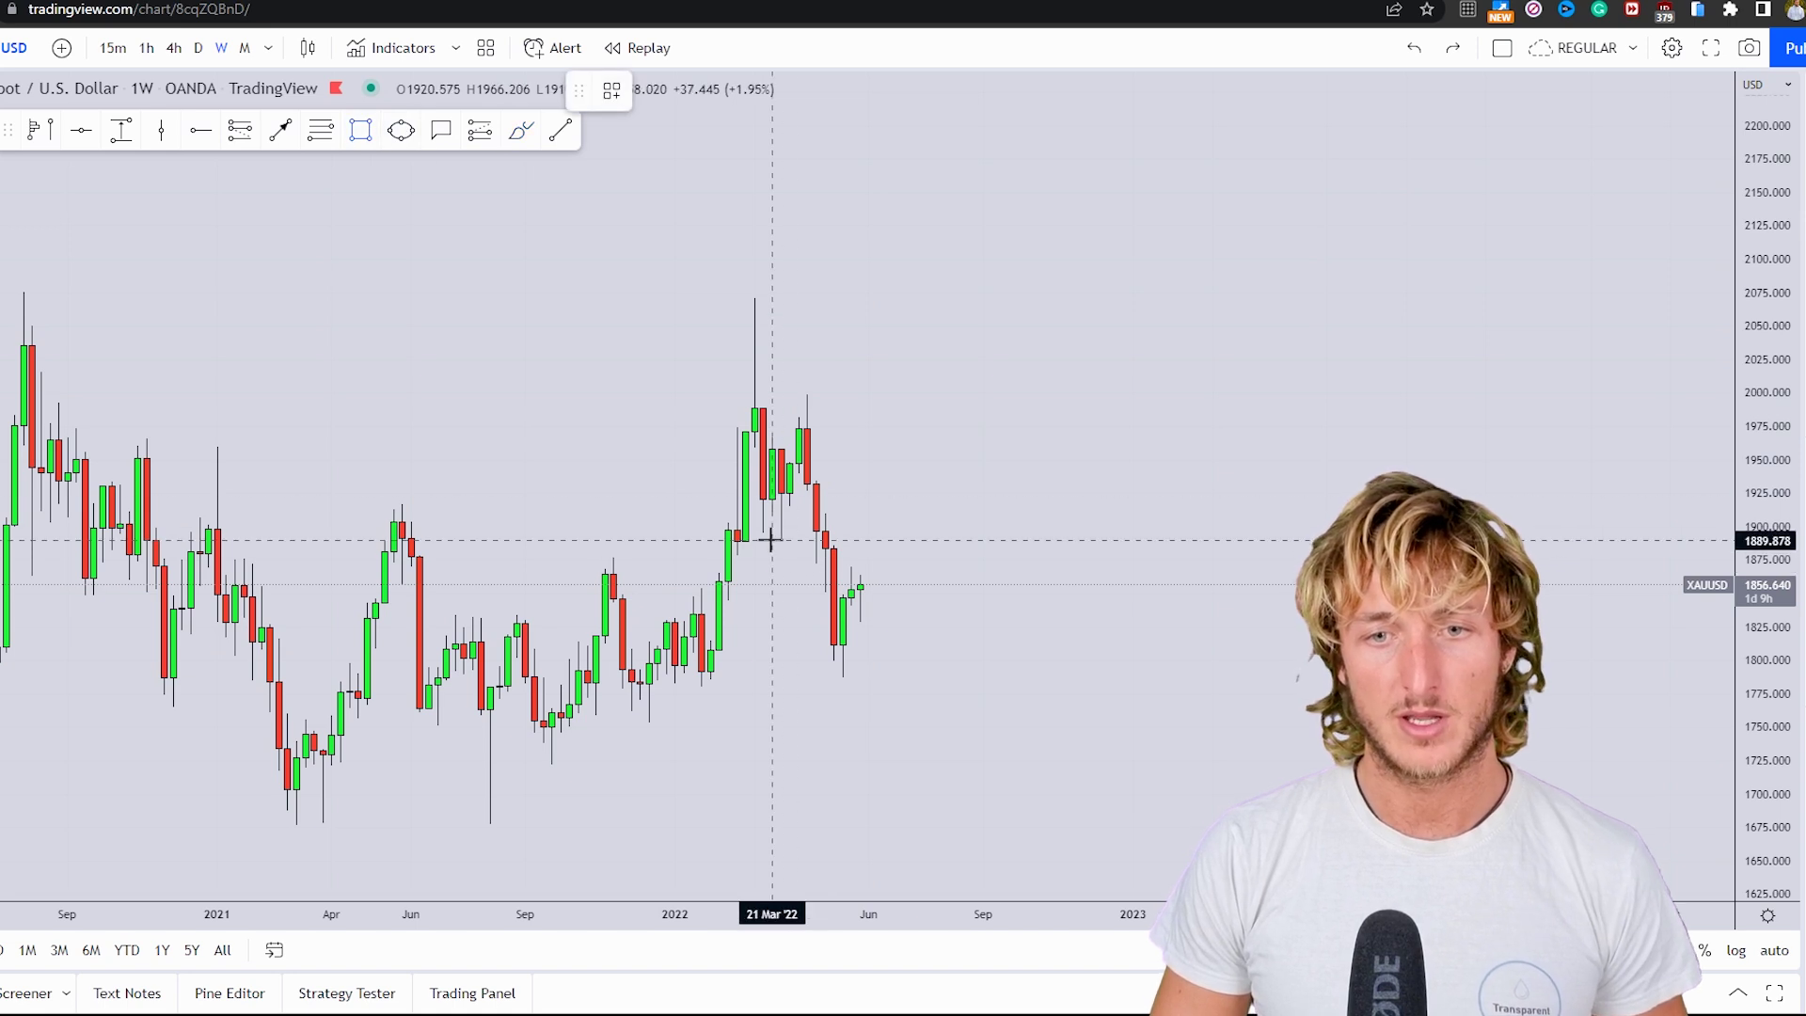
pyautogui.moveTo(771, 538); pyautogui.dragTo(1053, 498)
pyautogui.click(602, 177)
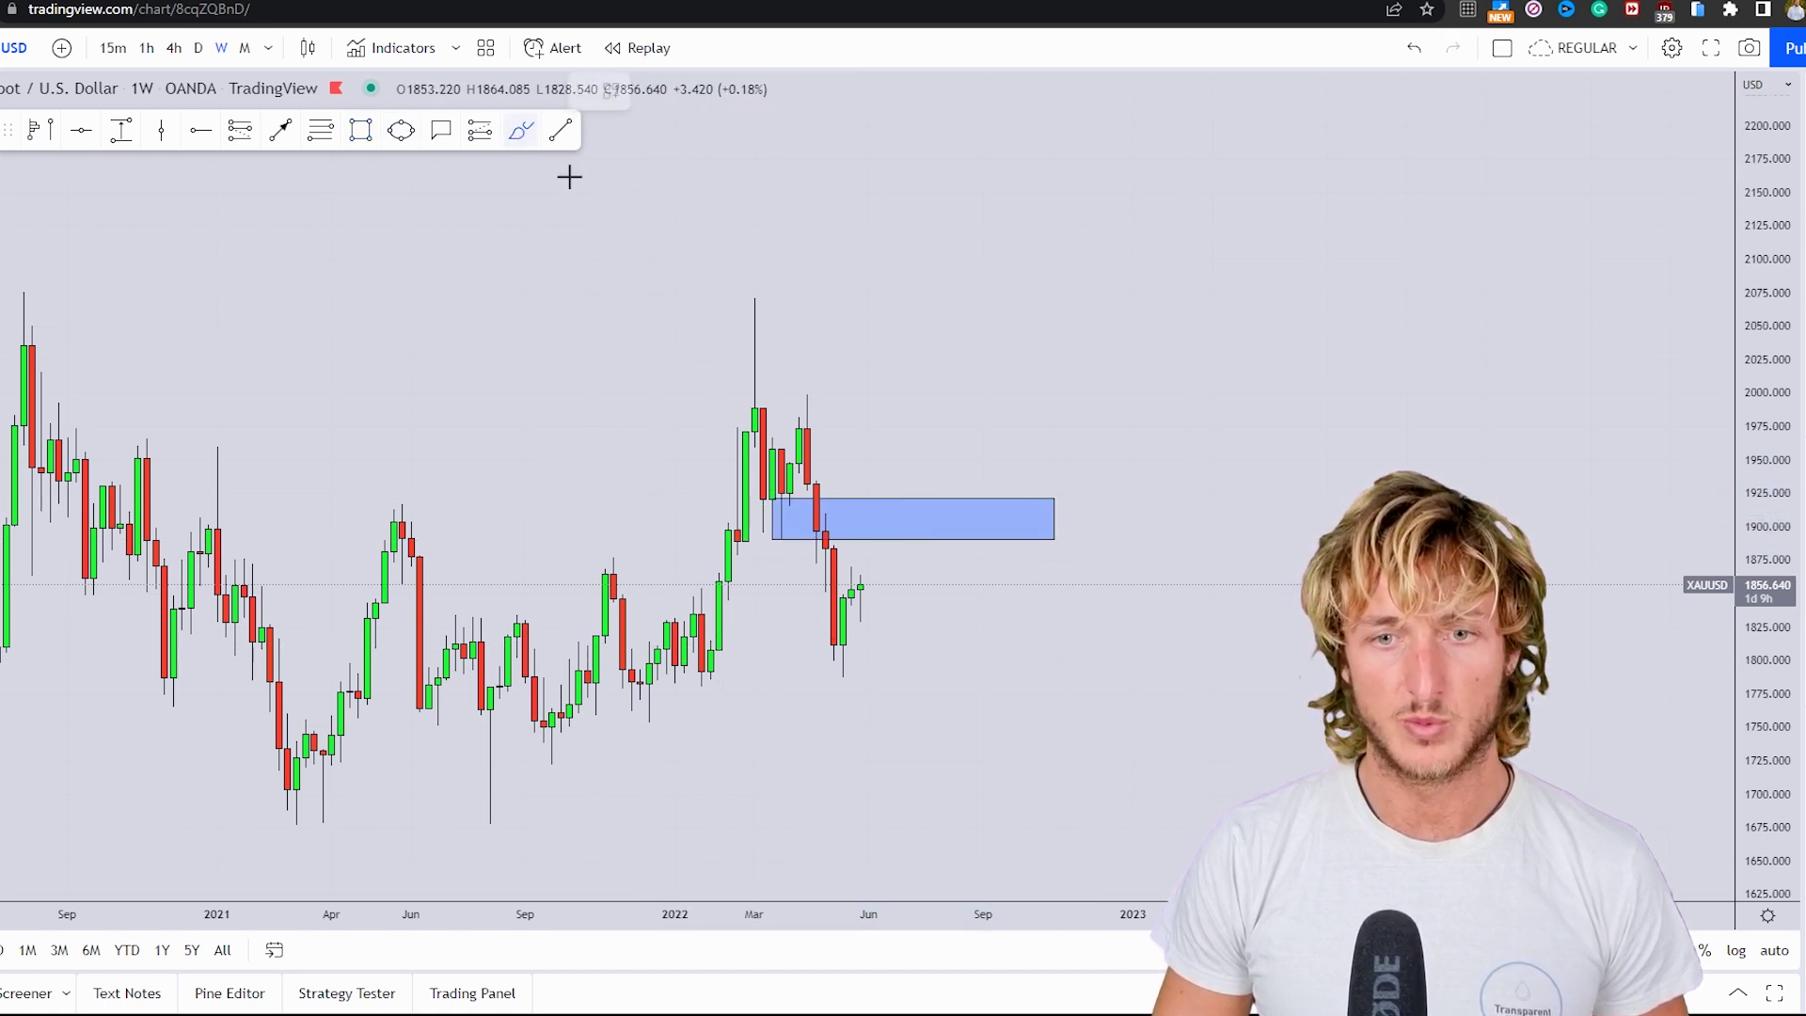
# Try several red brush strokes in and across the zone, deleting or undoing each one.
pyautogui.moveTo(789, 538); pyautogui.dragTo(789, 465)
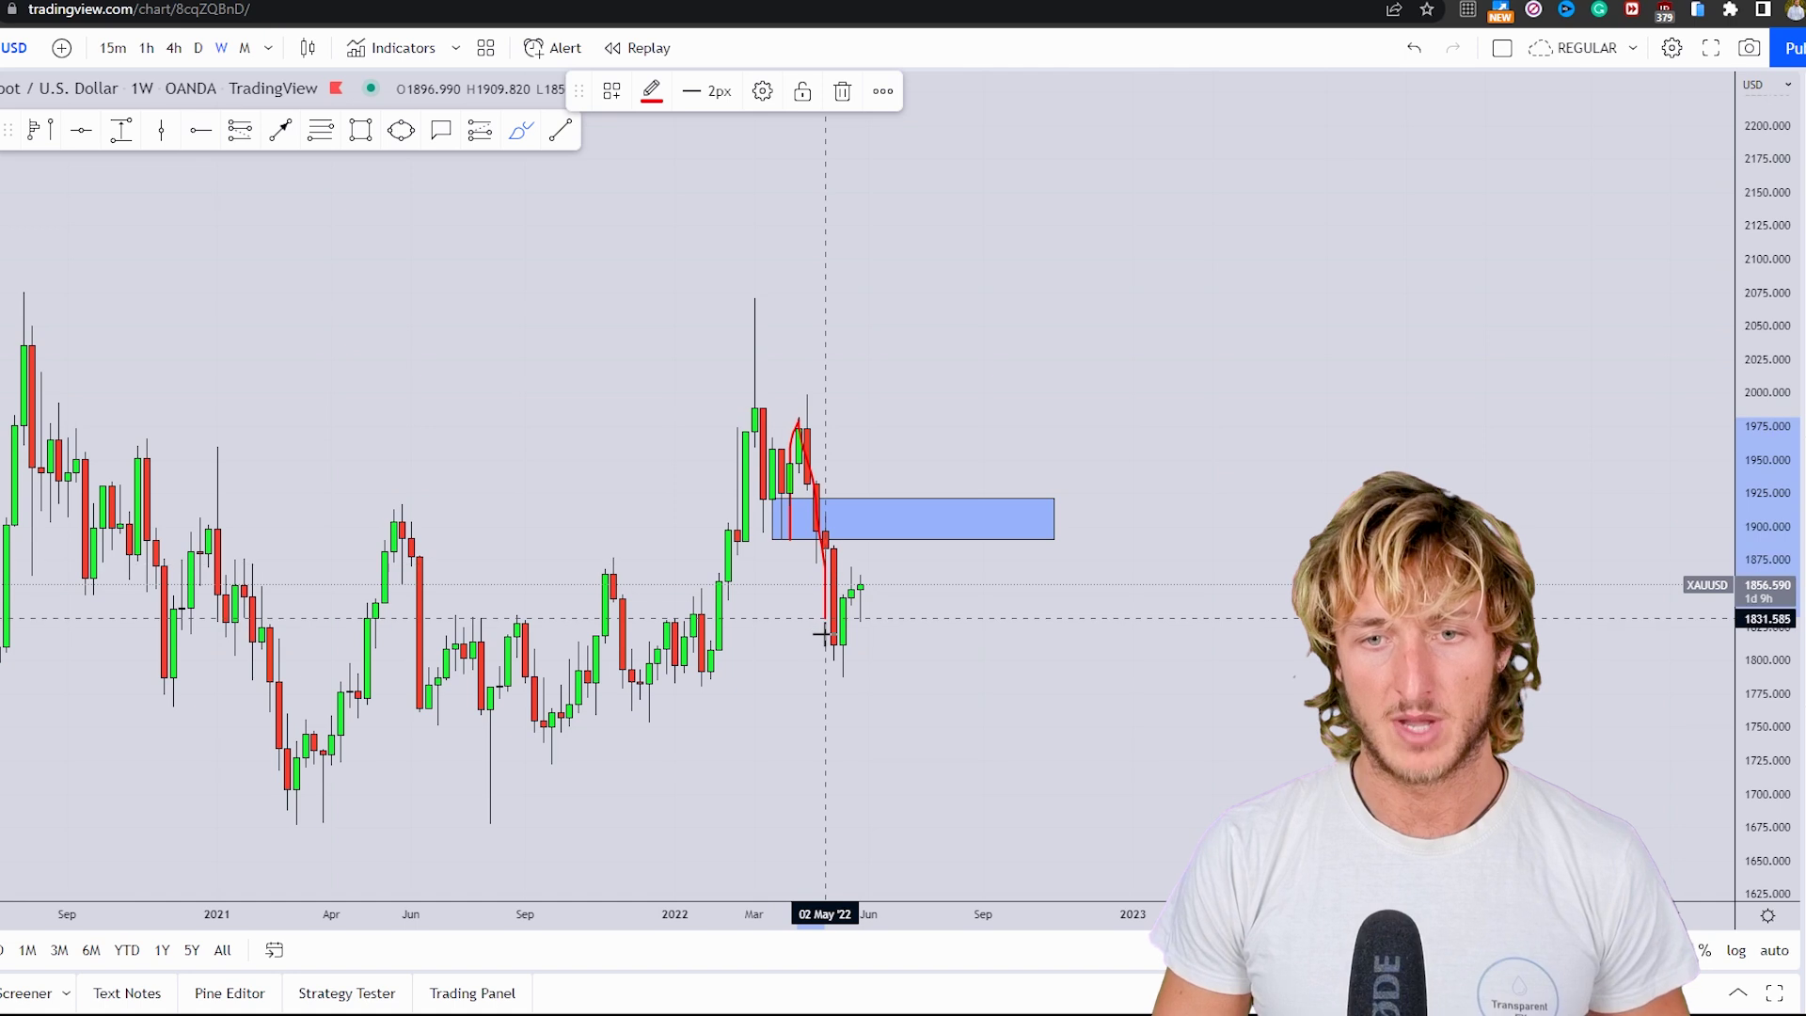
pyautogui.click(843, 94)
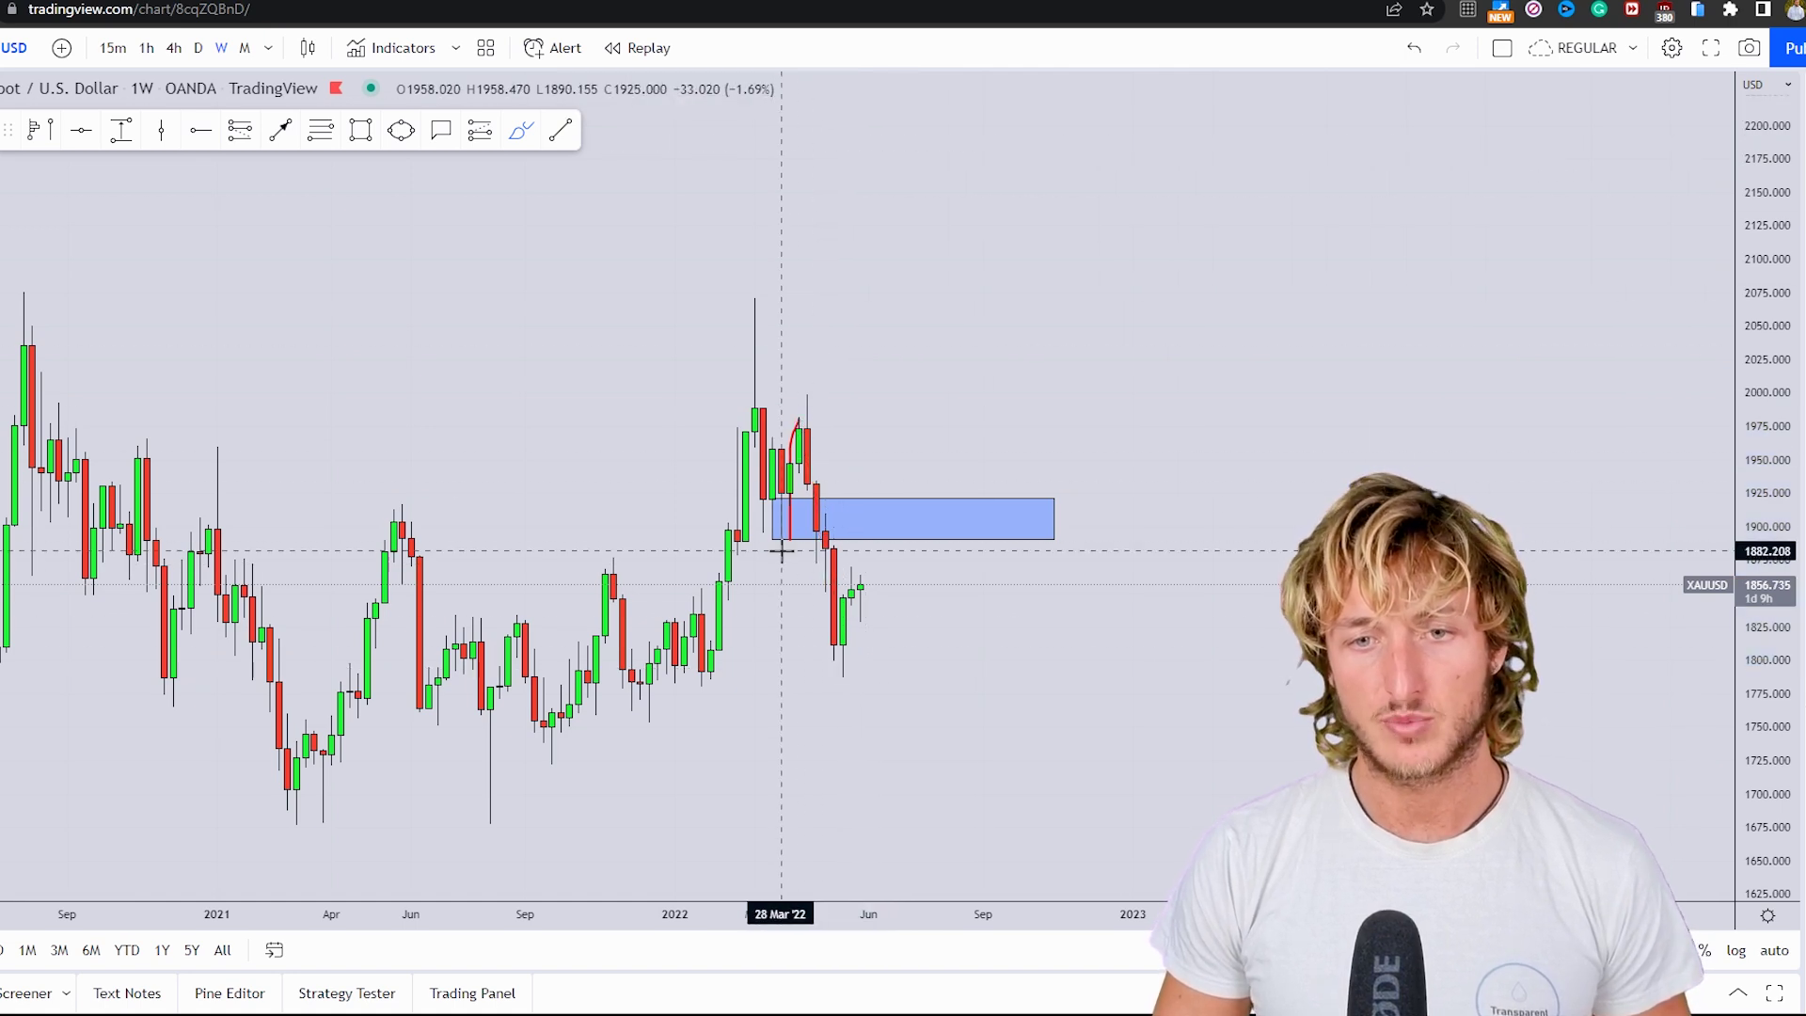
pyautogui.moveTo(782, 553); pyautogui.dragTo(789, 525)
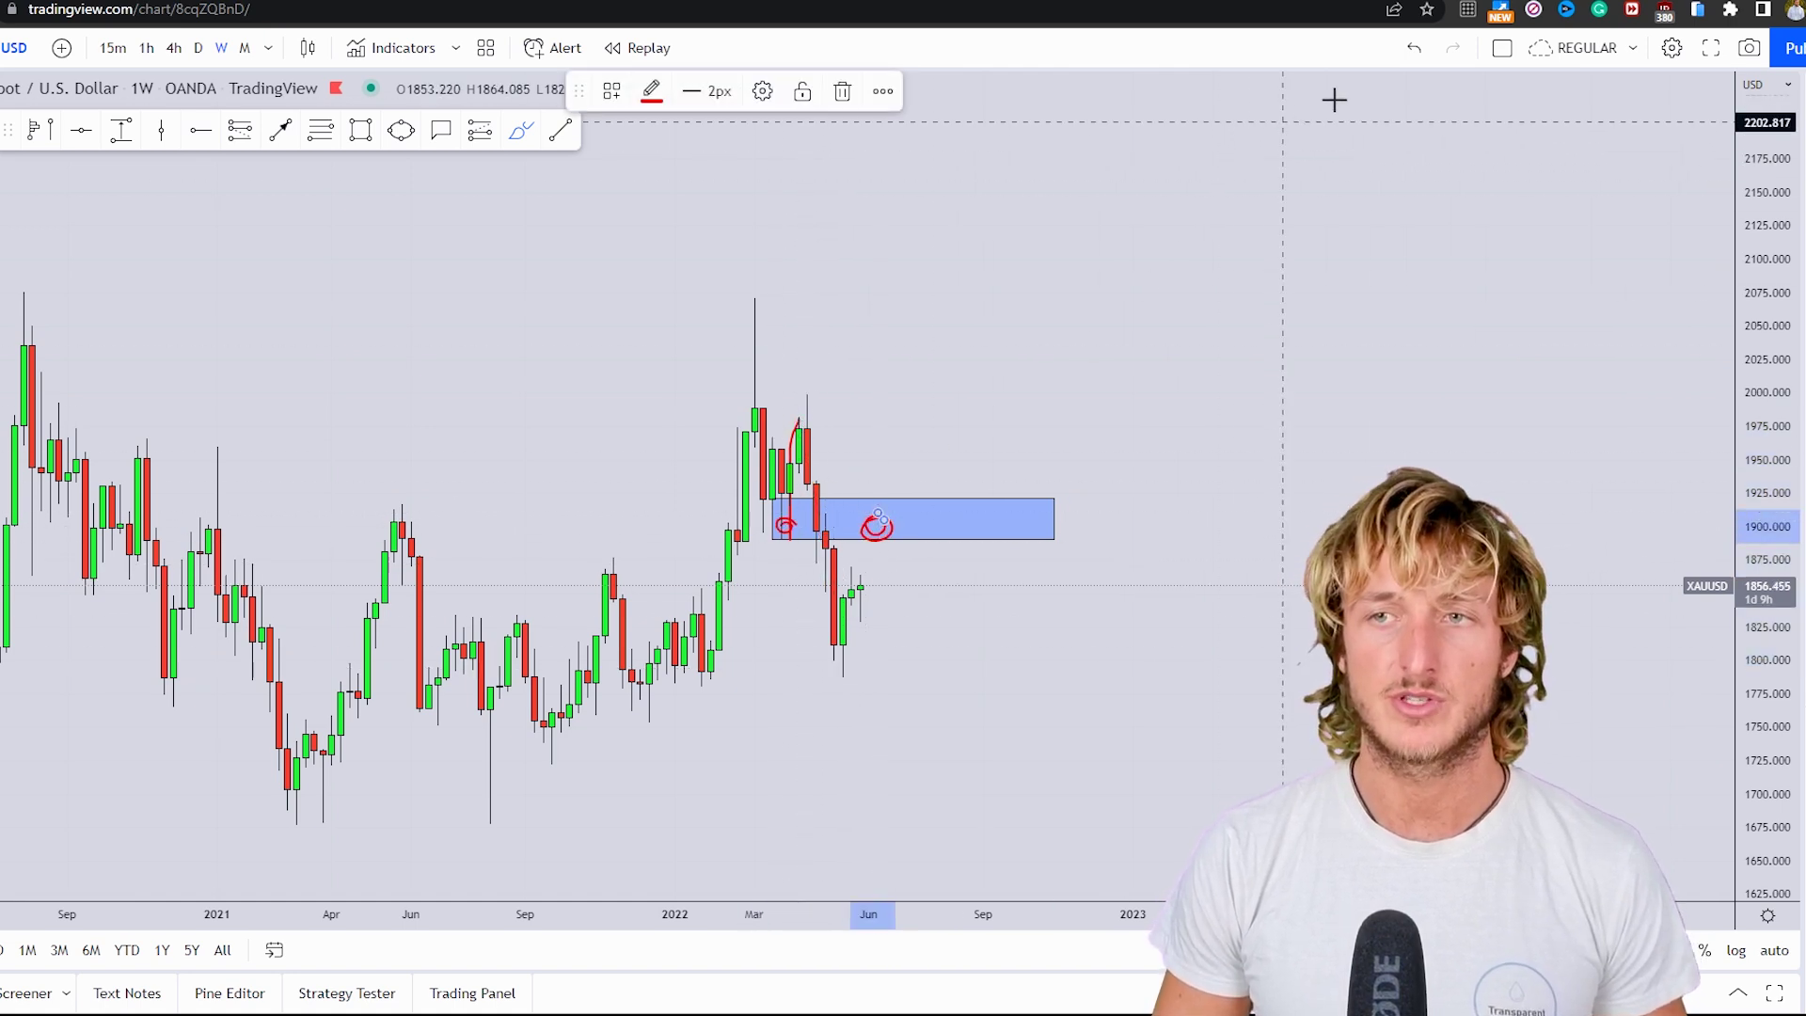
pyautogui.click(1424, 49)
pyautogui.click(1424, 49)
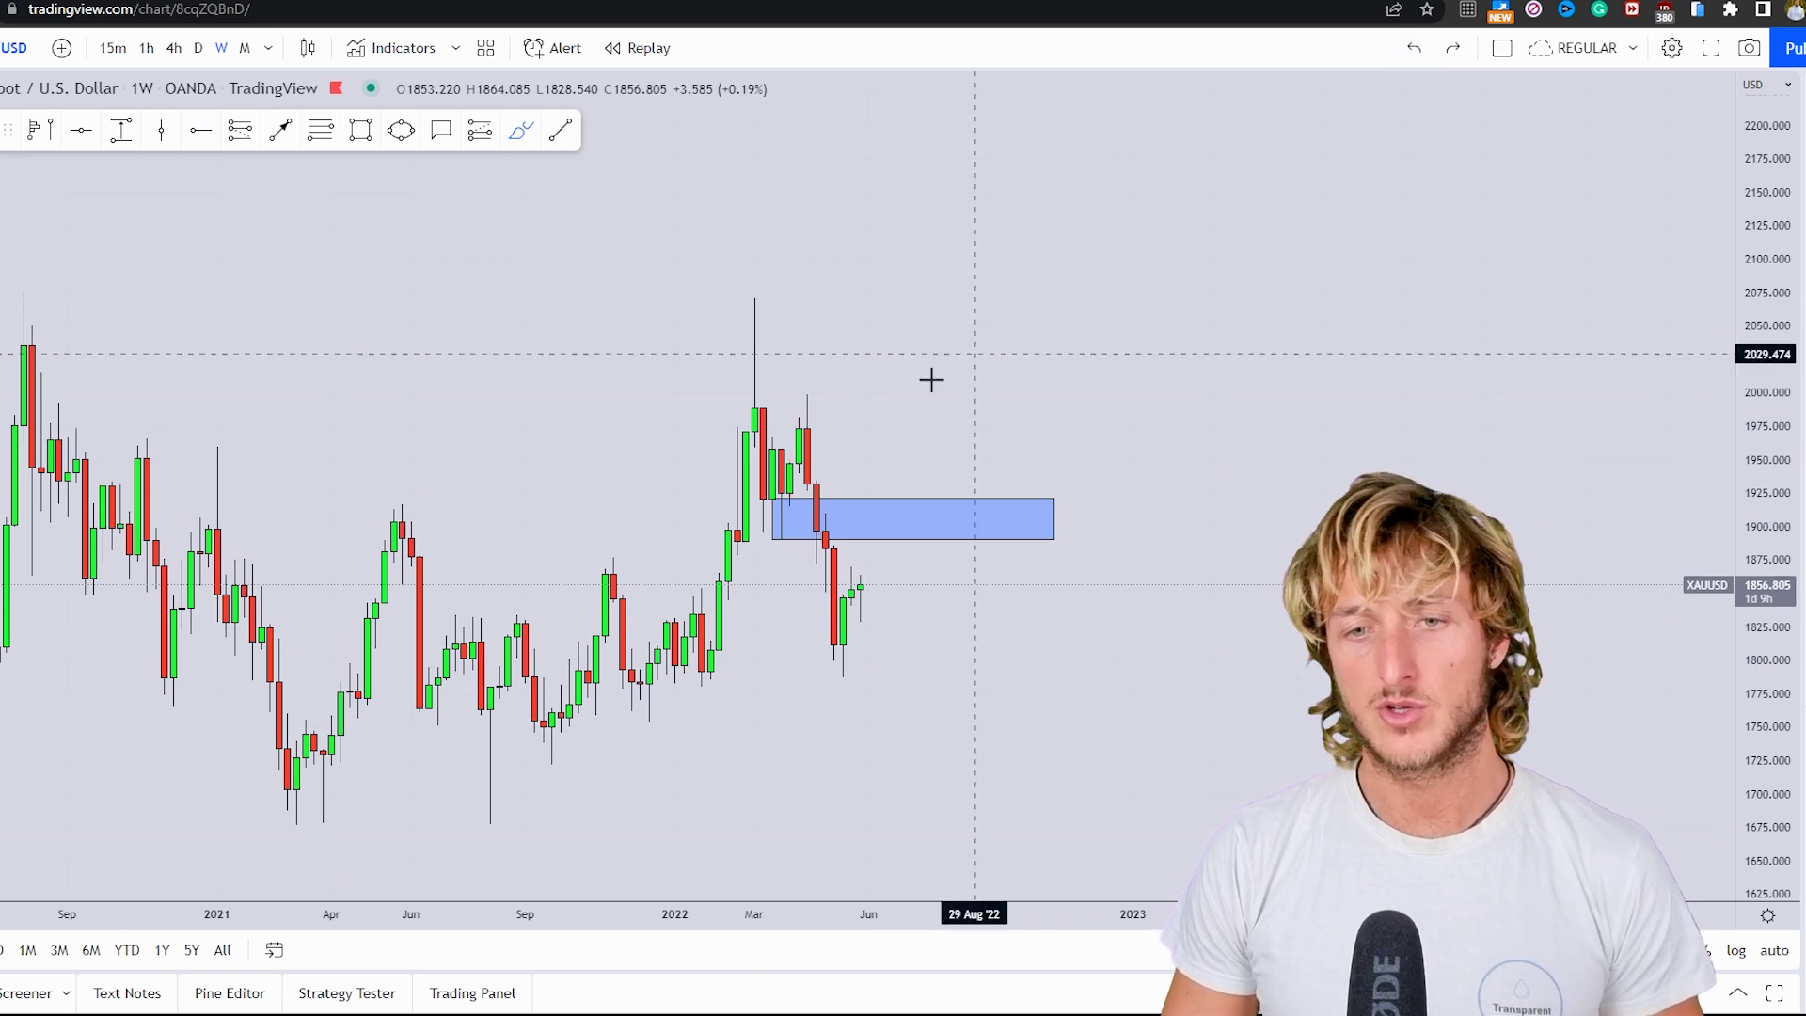
pyautogui.moveTo(860, 587); pyautogui.dragTo(878, 522)
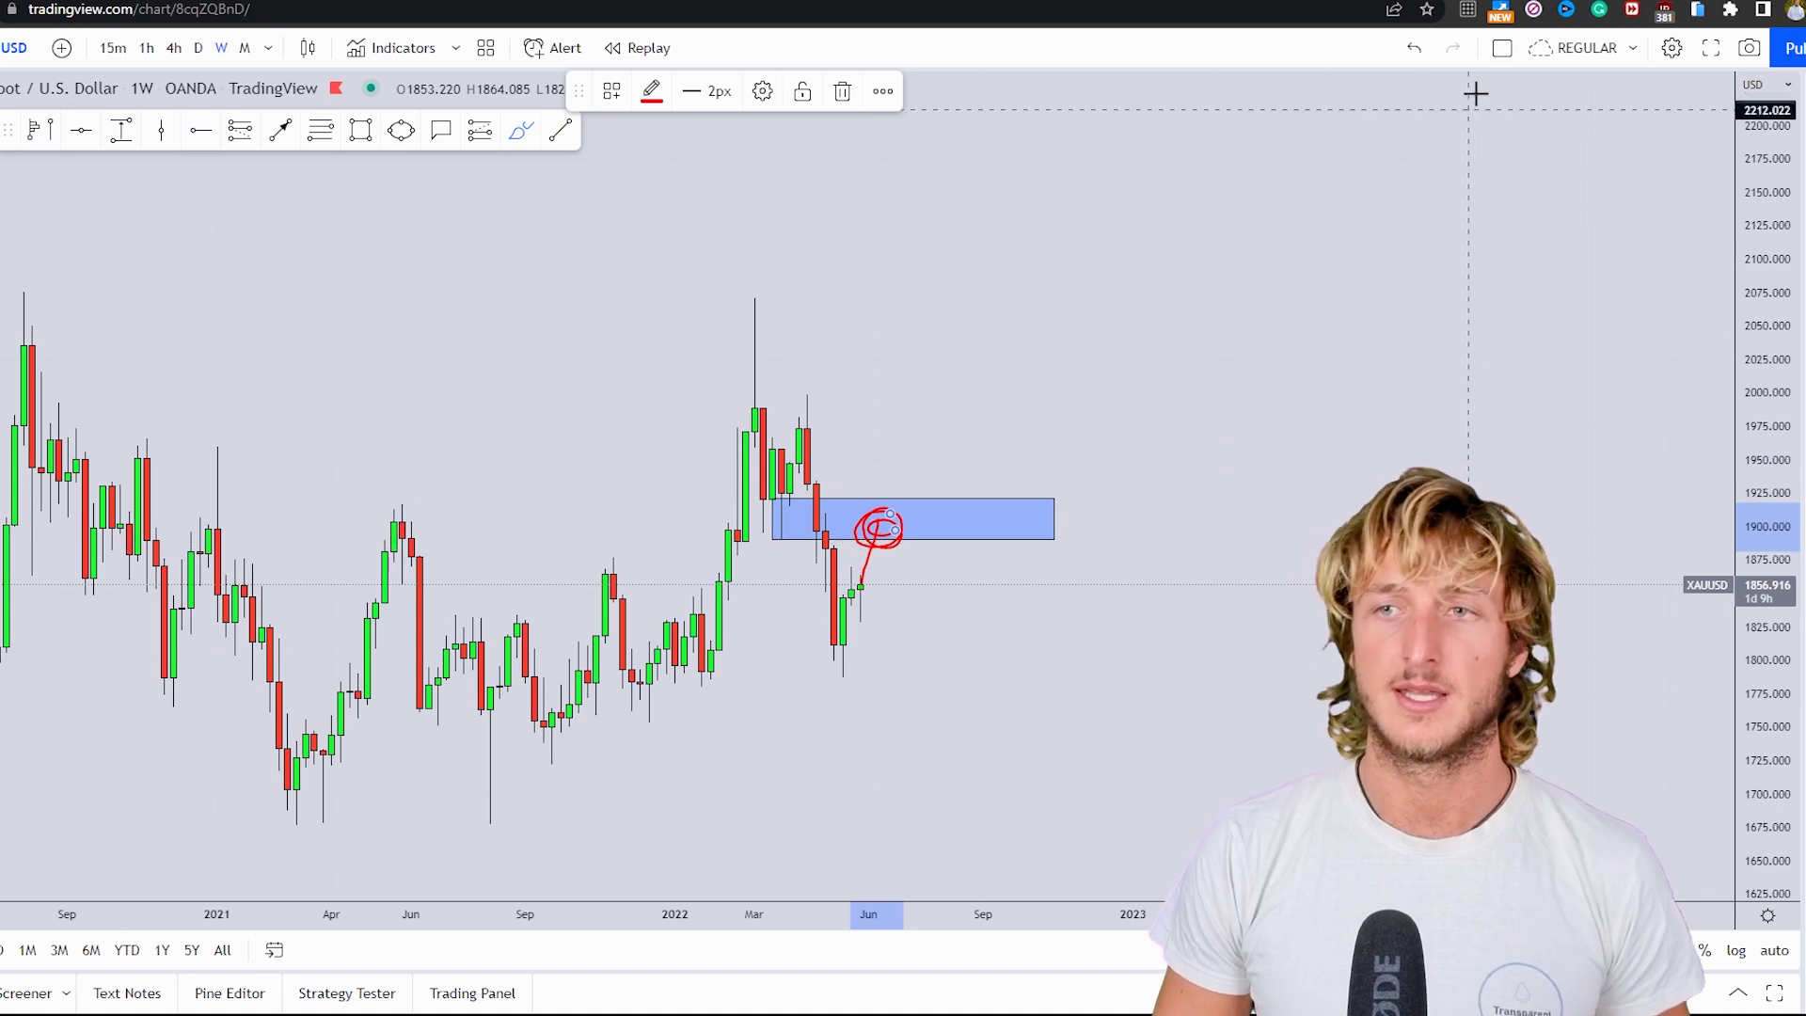
pyautogui.click(1415, 49)
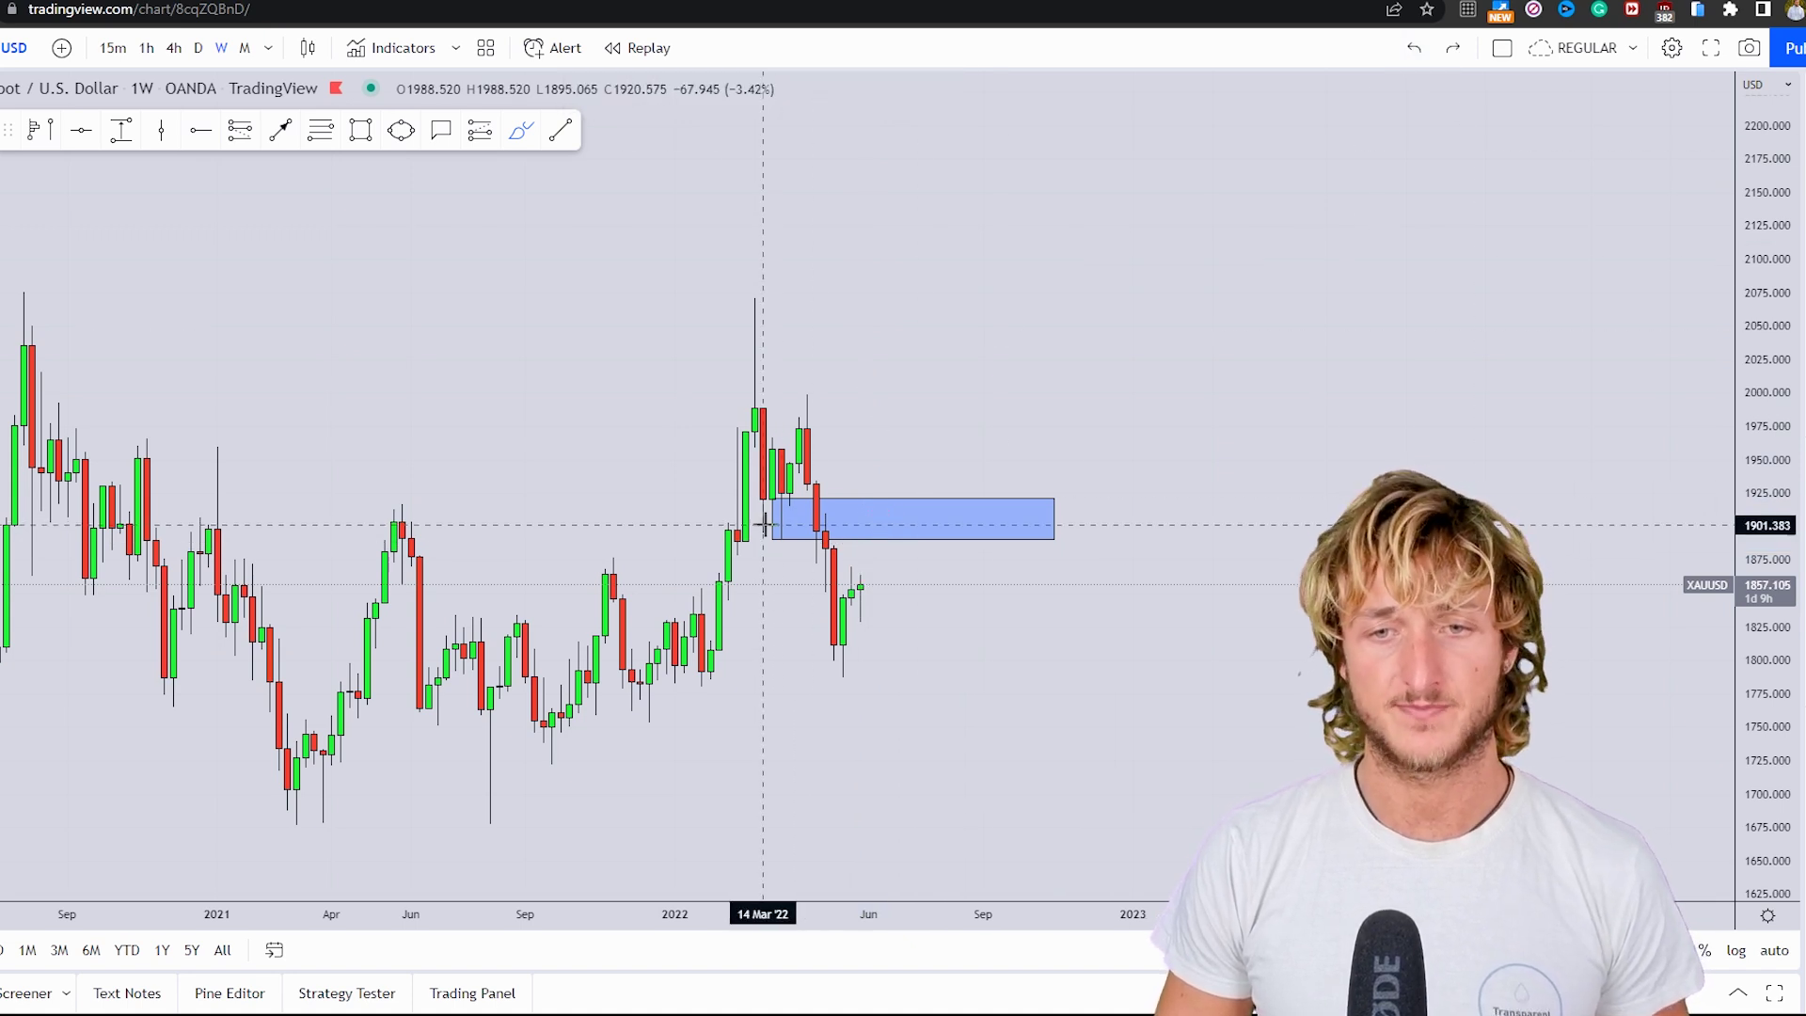
pyautogui.moveTo(764, 524); pyautogui.dragTo(940, 519)
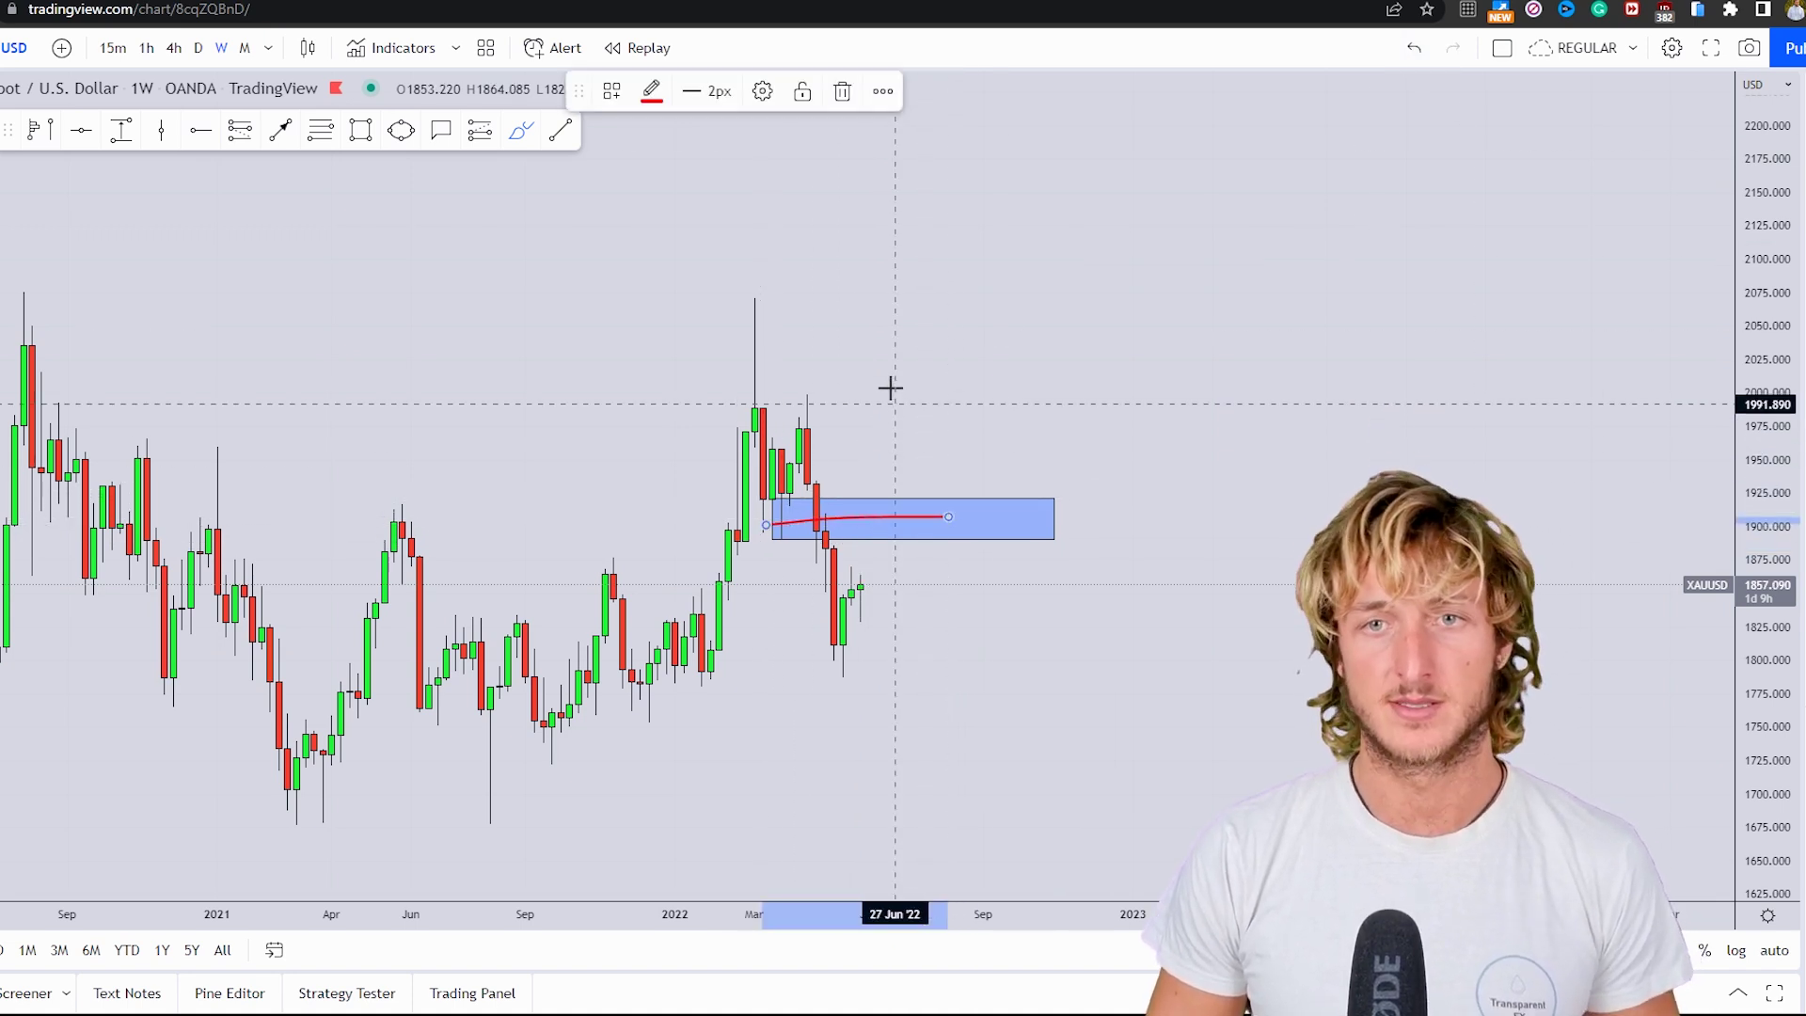
pyautogui.click(843, 92)
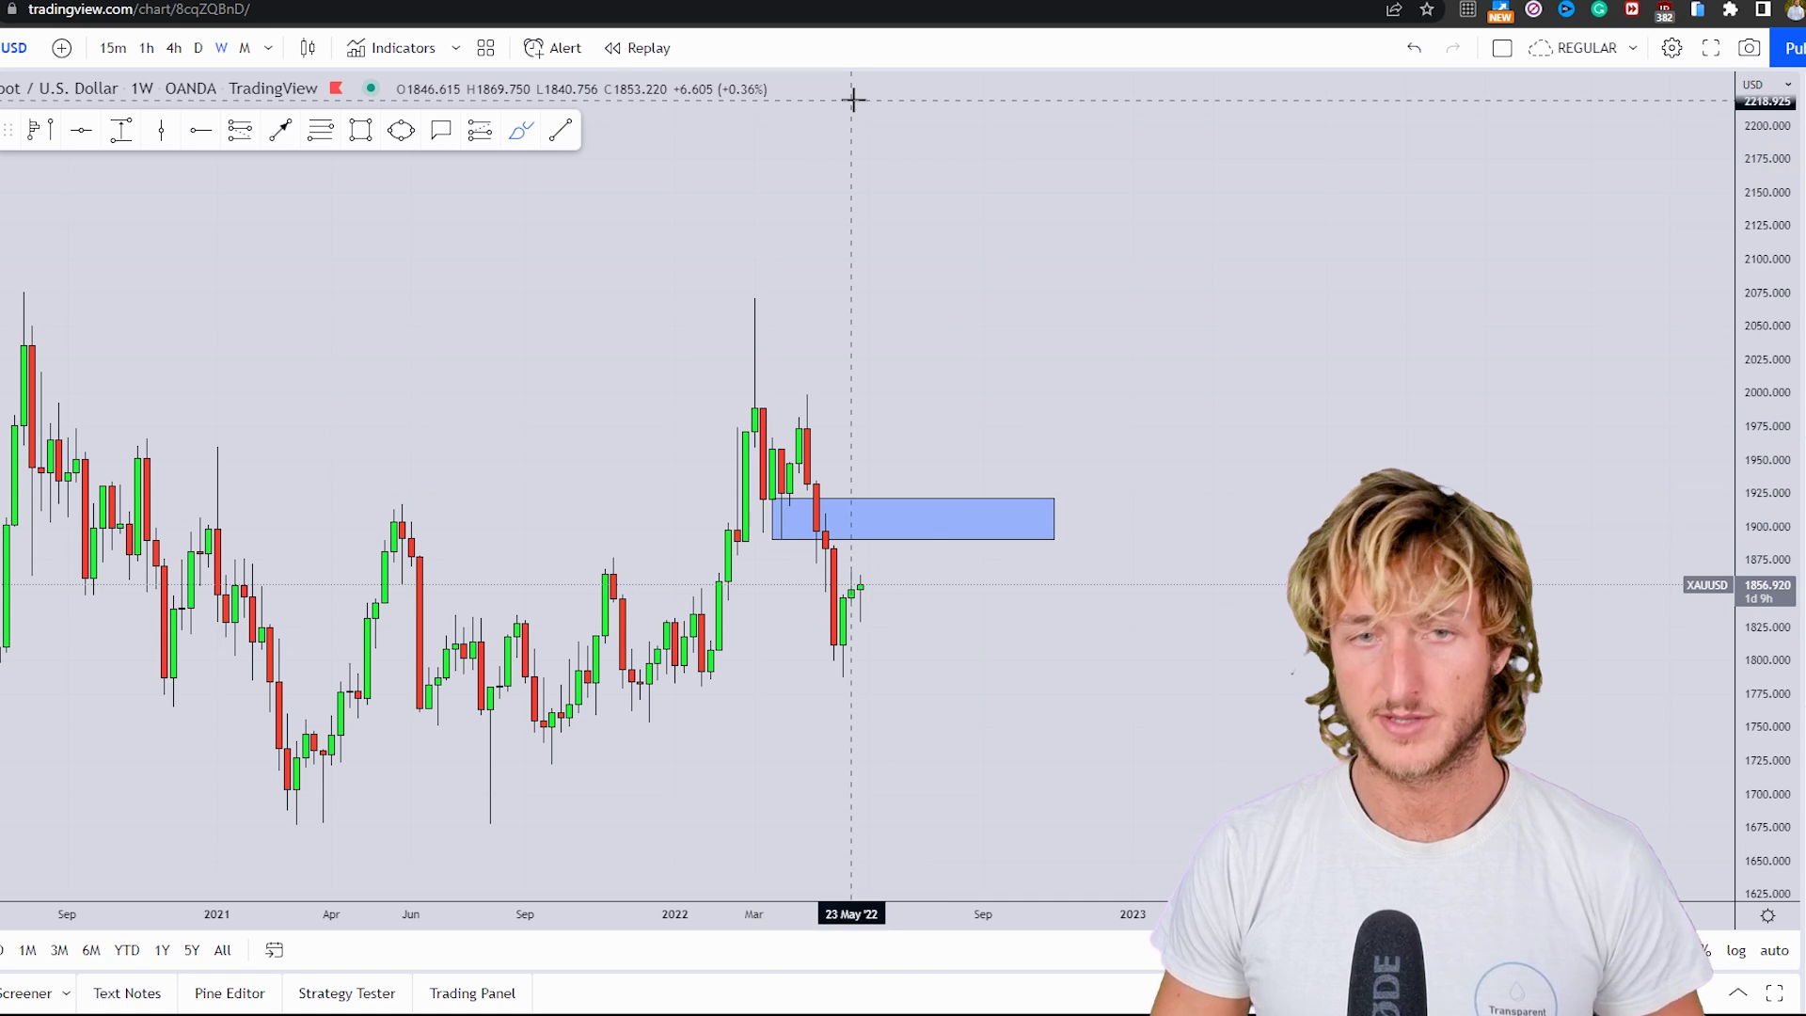
# Switch to the daily timeframe and delete both blue zone rectangles.
pyautogui.click(201, 49)
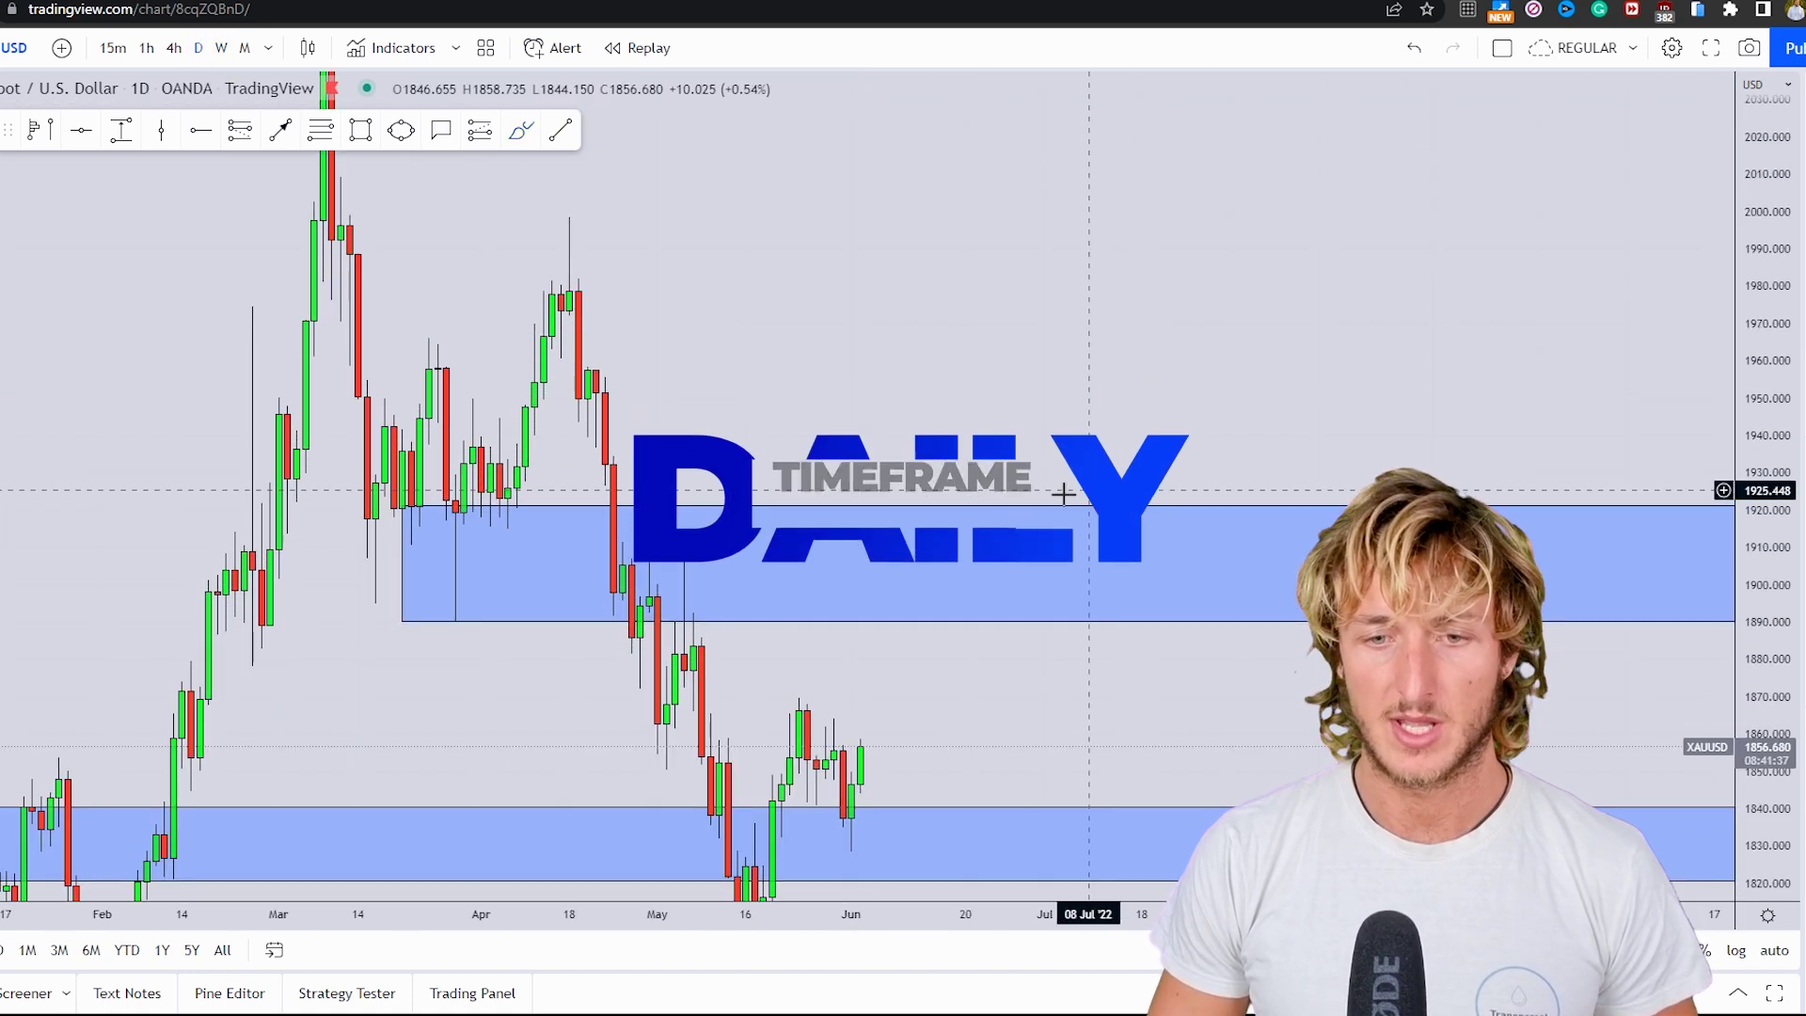
pyautogui.moveTo(888, 688); pyautogui.dragTo(903, 520)
pyautogui.click(968, 391)
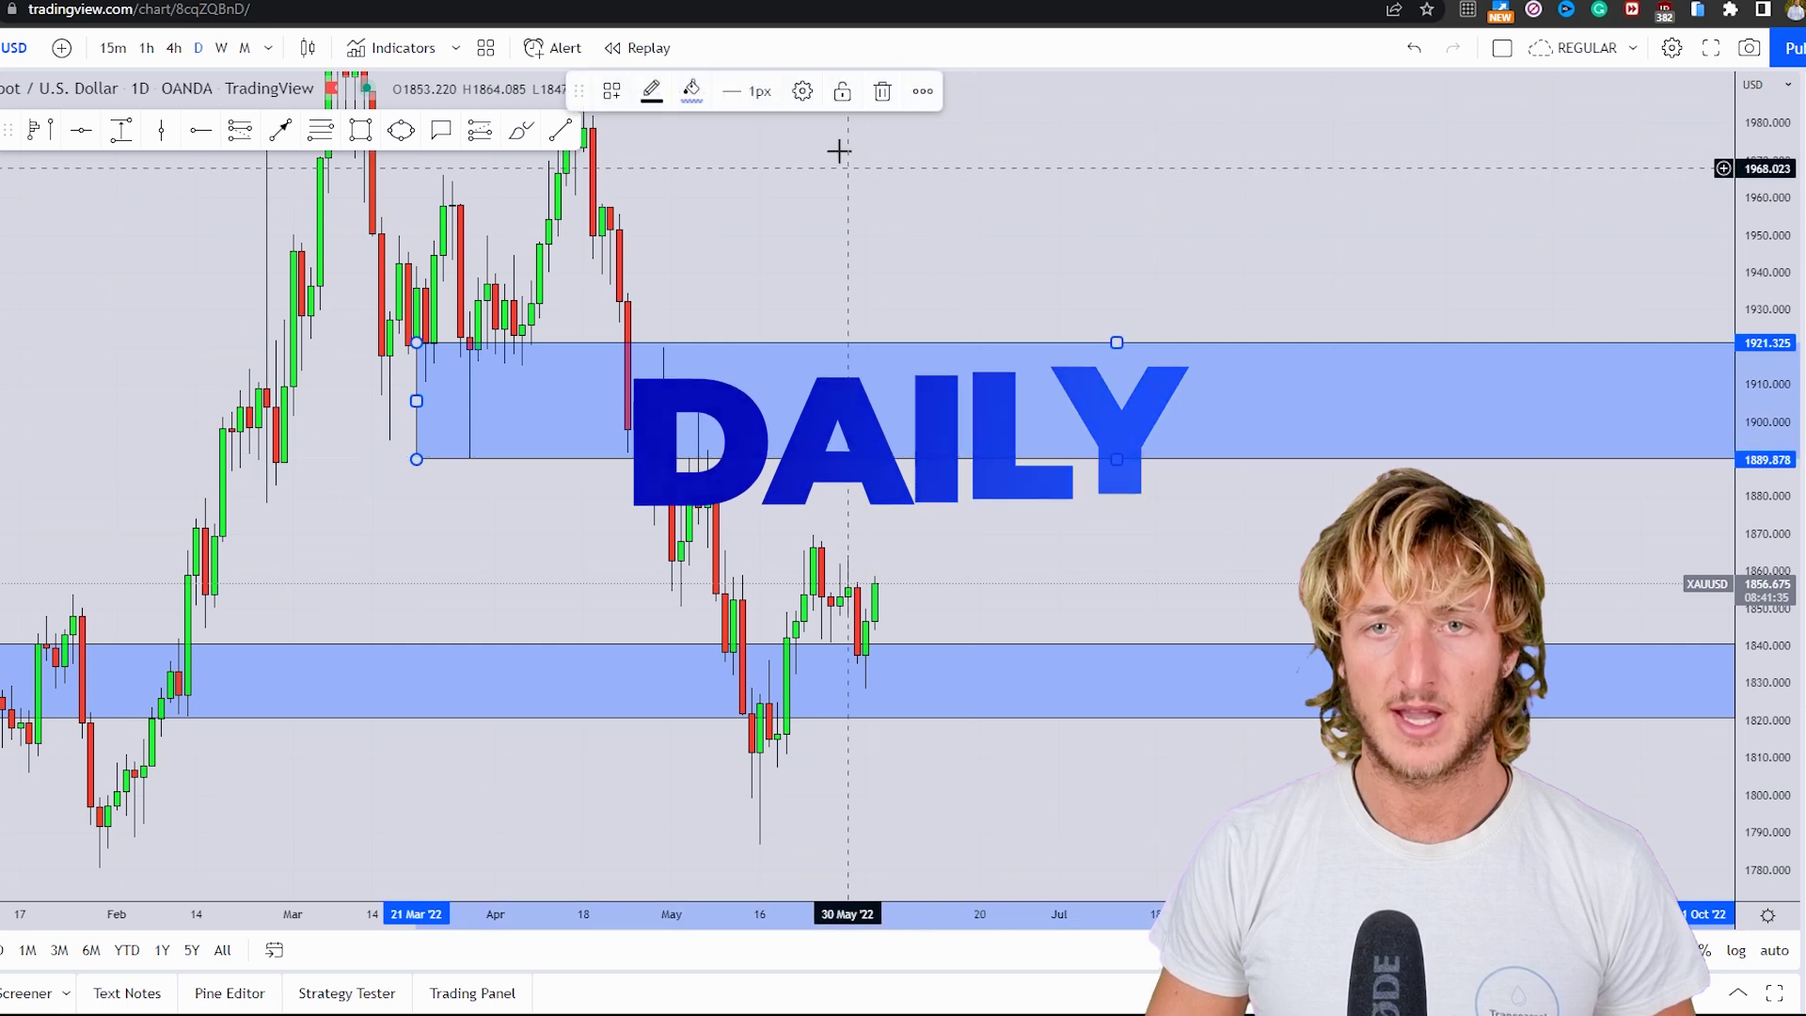
pyautogui.click(882, 93)
pyautogui.click(1064, 656)
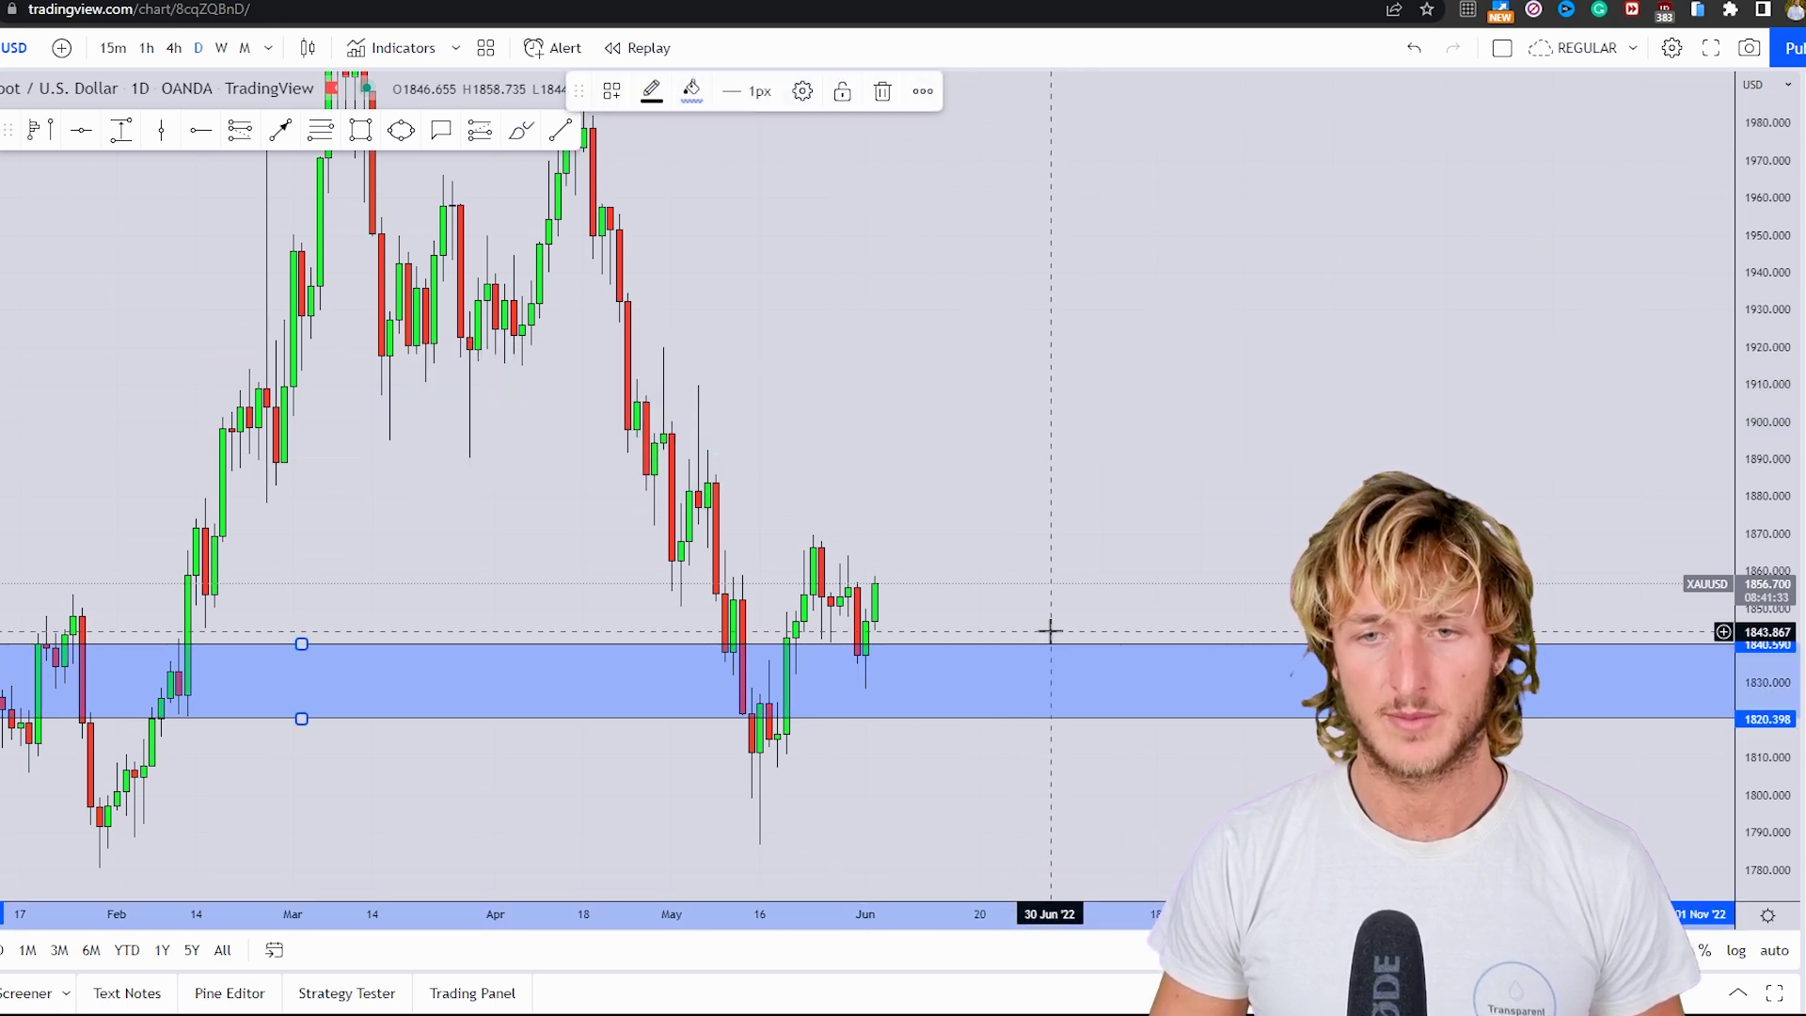
pyautogui.click(882, 92)
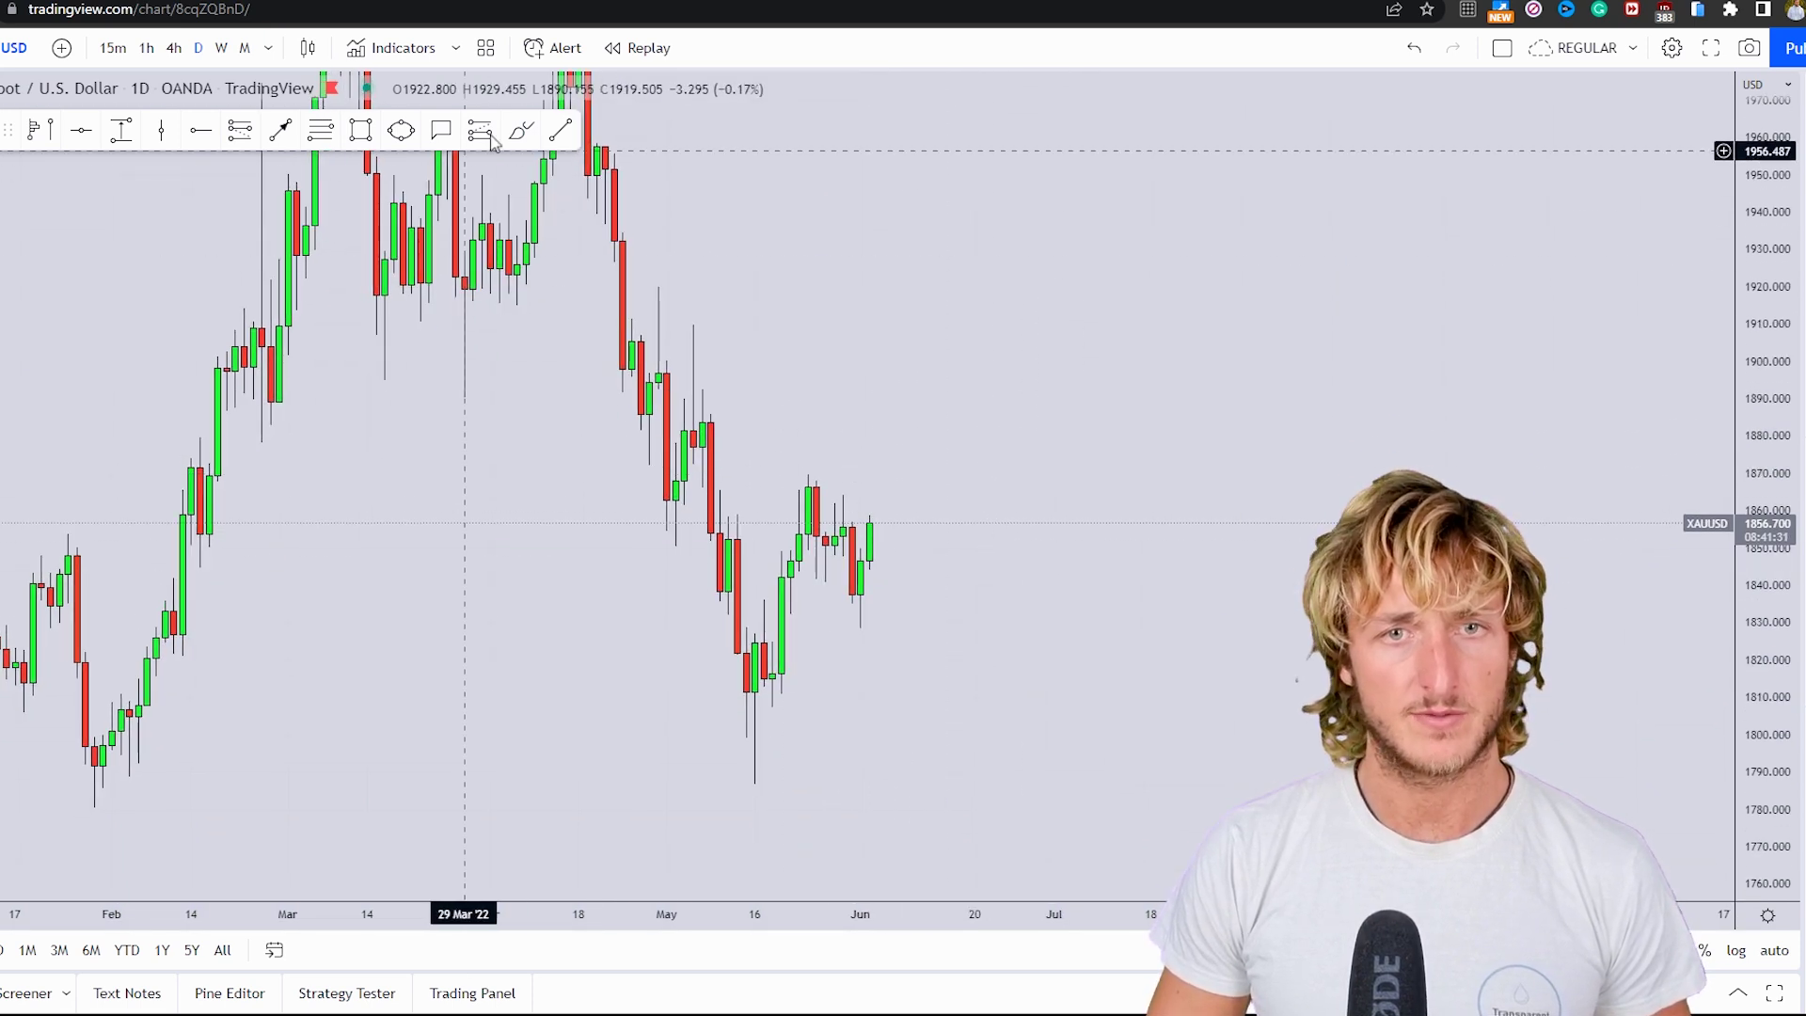
# Sketch red freehand strokes over the late-May to early-June swing, redrawing after one undo.
pyautogui.click(521, 130)
pyautogui.moveTo(729, 515); pyautogui.dragTo(750, 732)
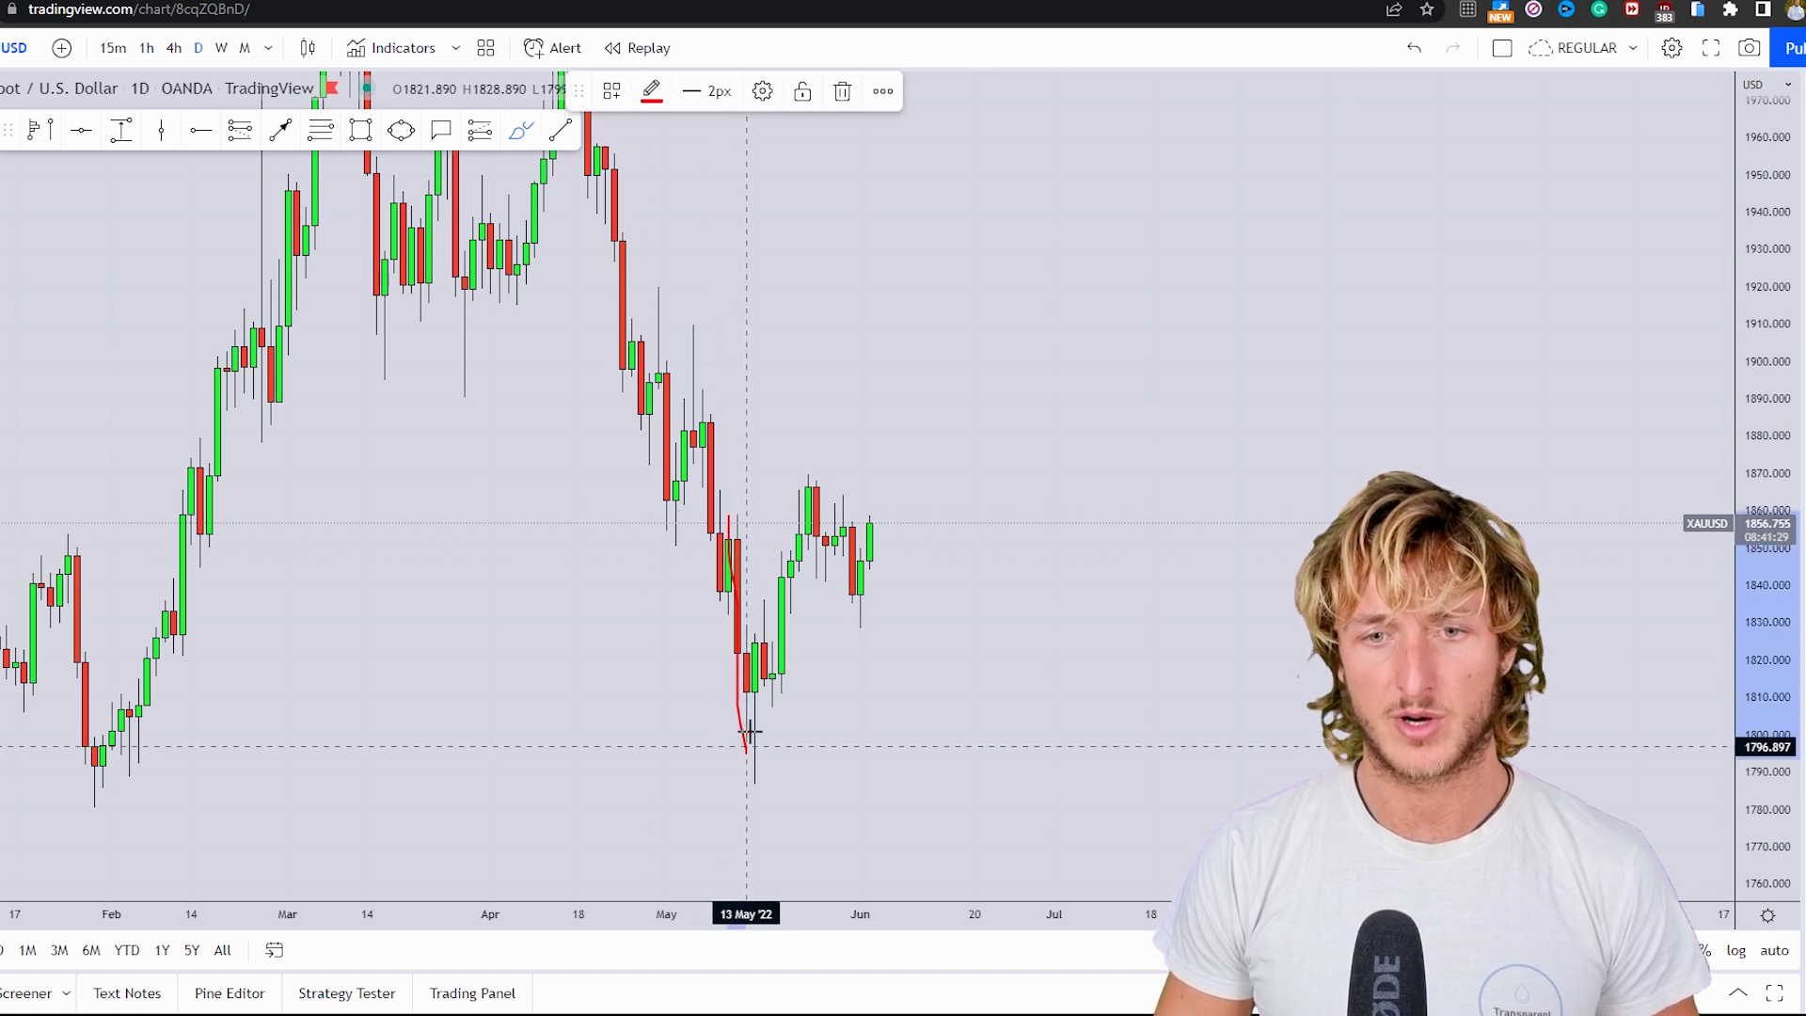
pyautogui.moveTo(764, 623)
pyautogui.mouseDown()
pyautogui.moveTo(799, 491)
pyautogui.moveTo(834, 595)
pyautogui.mouseUp()
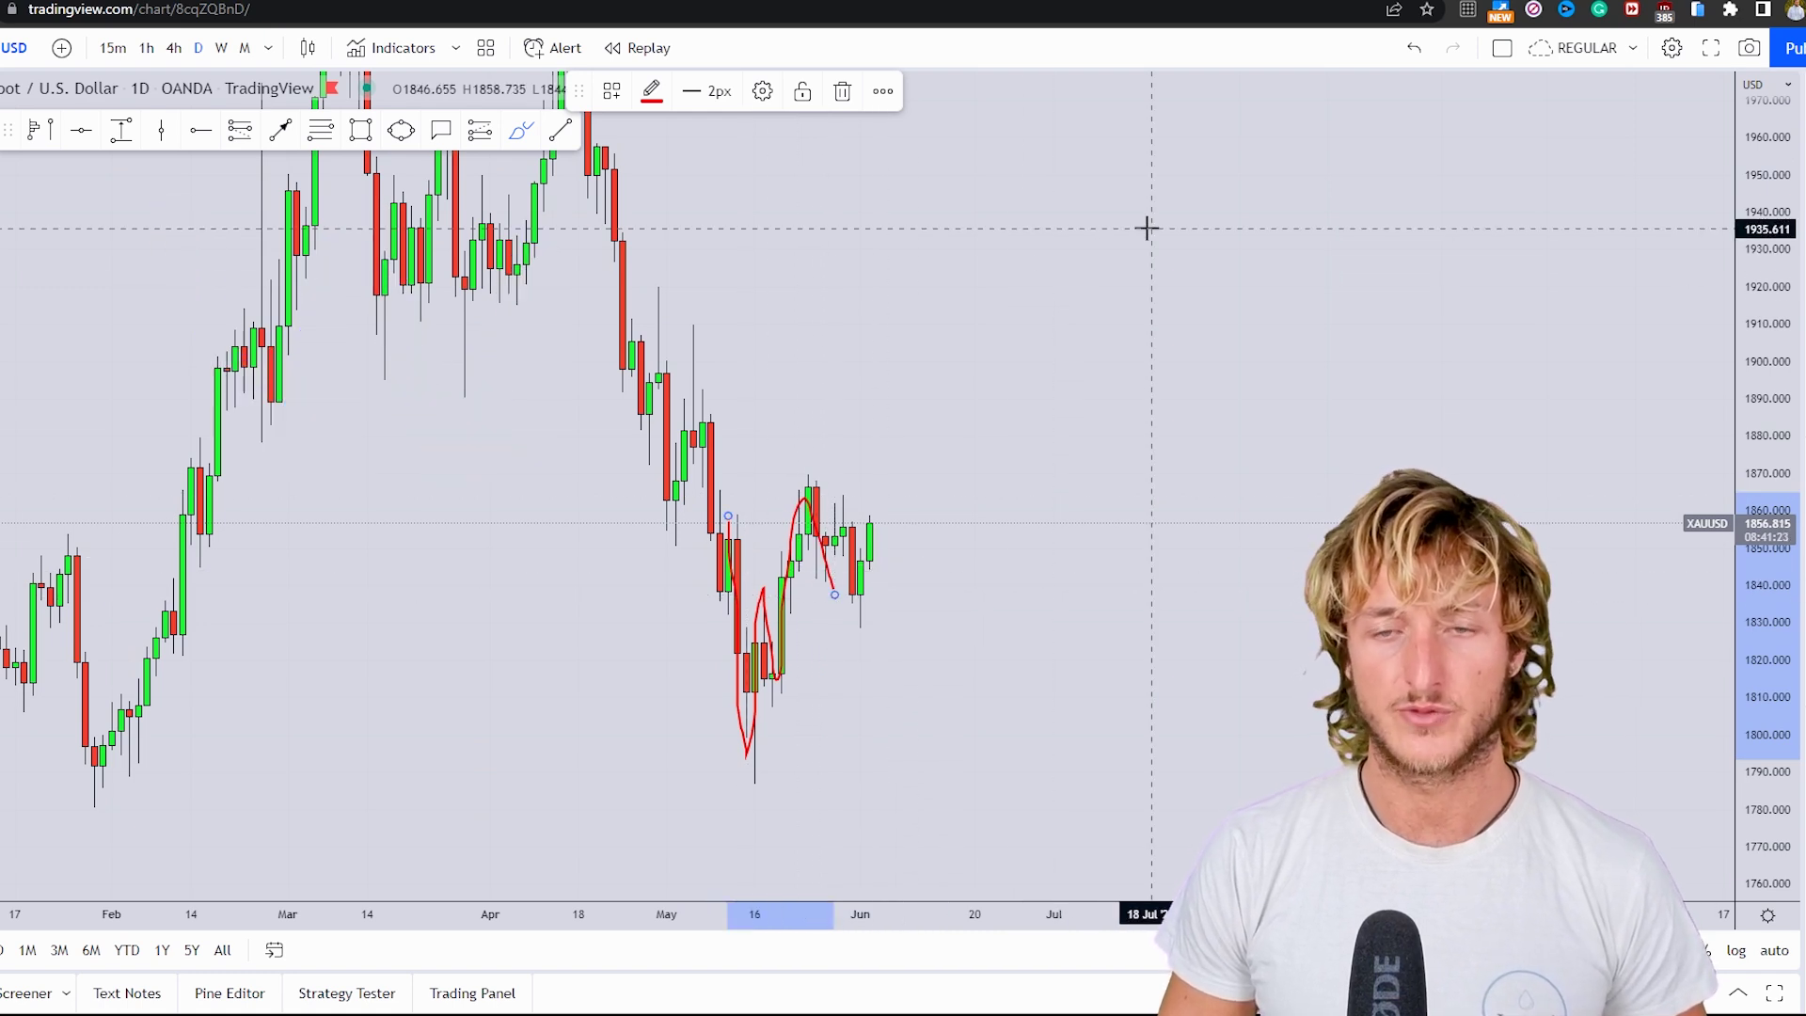
pyautogui.click(1413, 49)
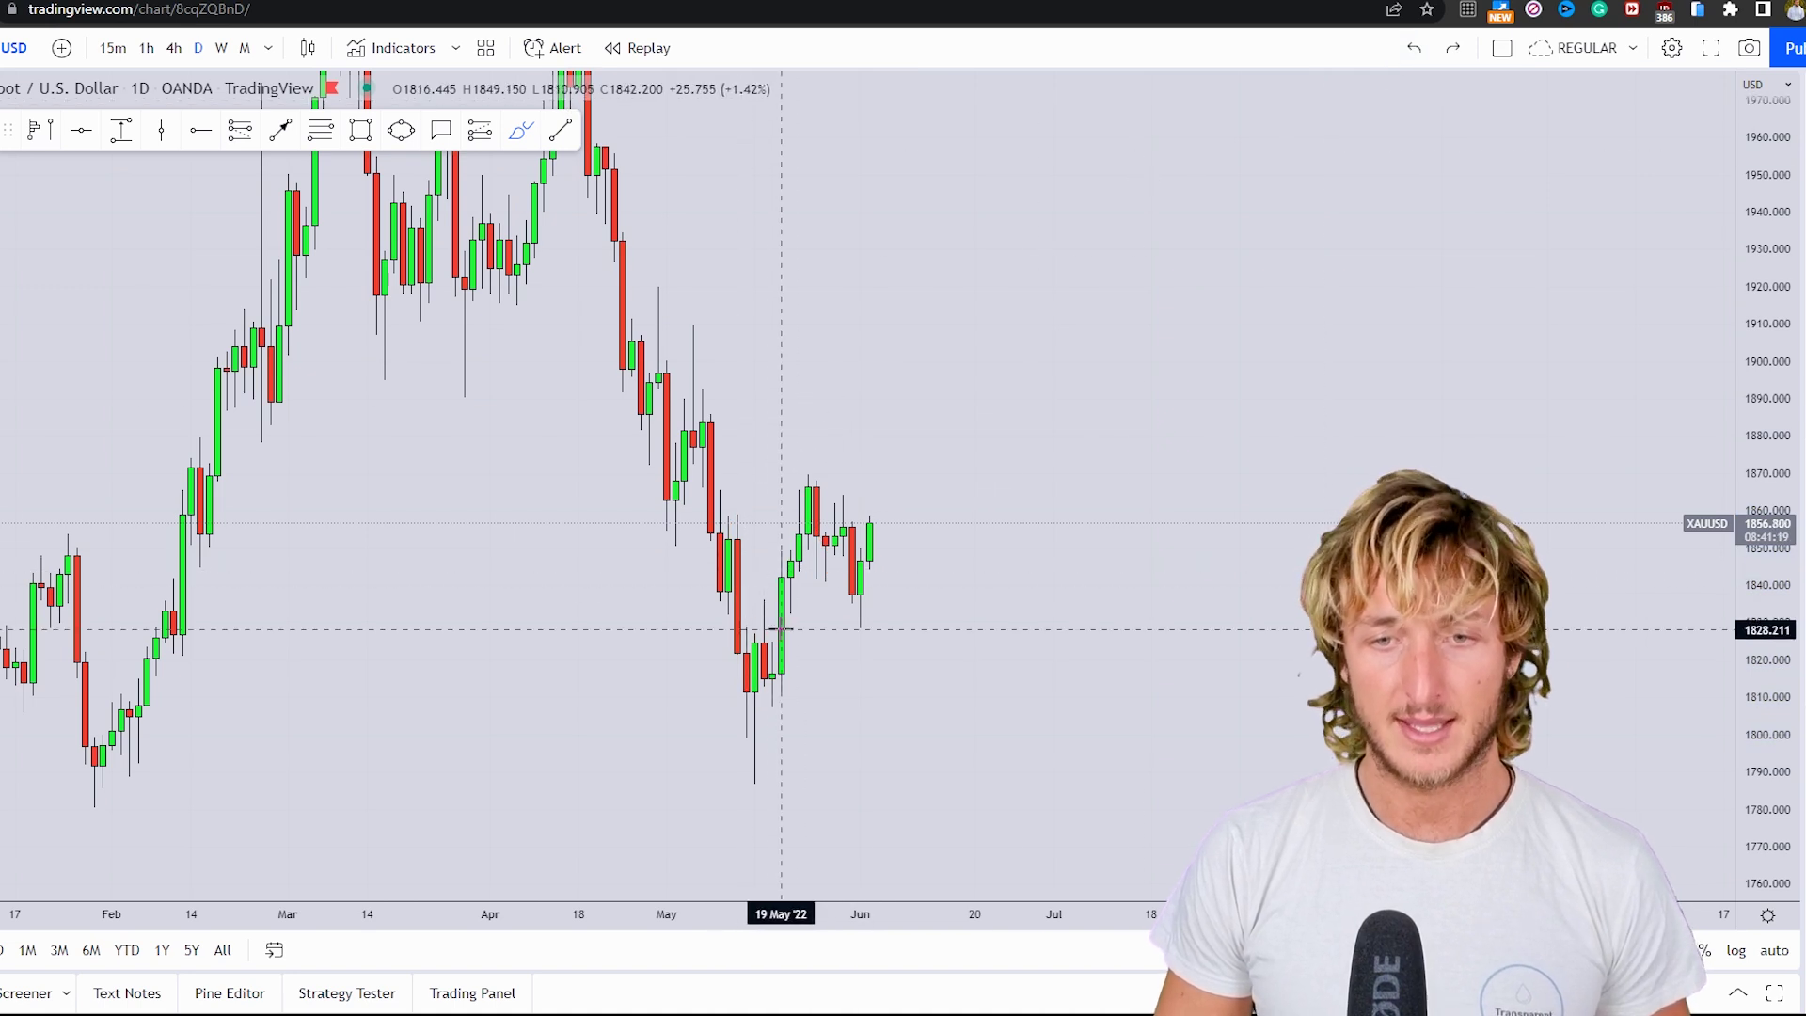
pyautogui.moveTo(766, 706)
pyautogui.mouseDown()
pyautogui.moveTo(819, 564)
pyautogui.moveTo(853, 555)
pyautogui.moveTo(850, 645)
pyautogui.moveTo(863, 625)
pyautogui.moveTo(838, 634)
pyautogui.moveTo(861, 612)
pyautogui.mouseUp()
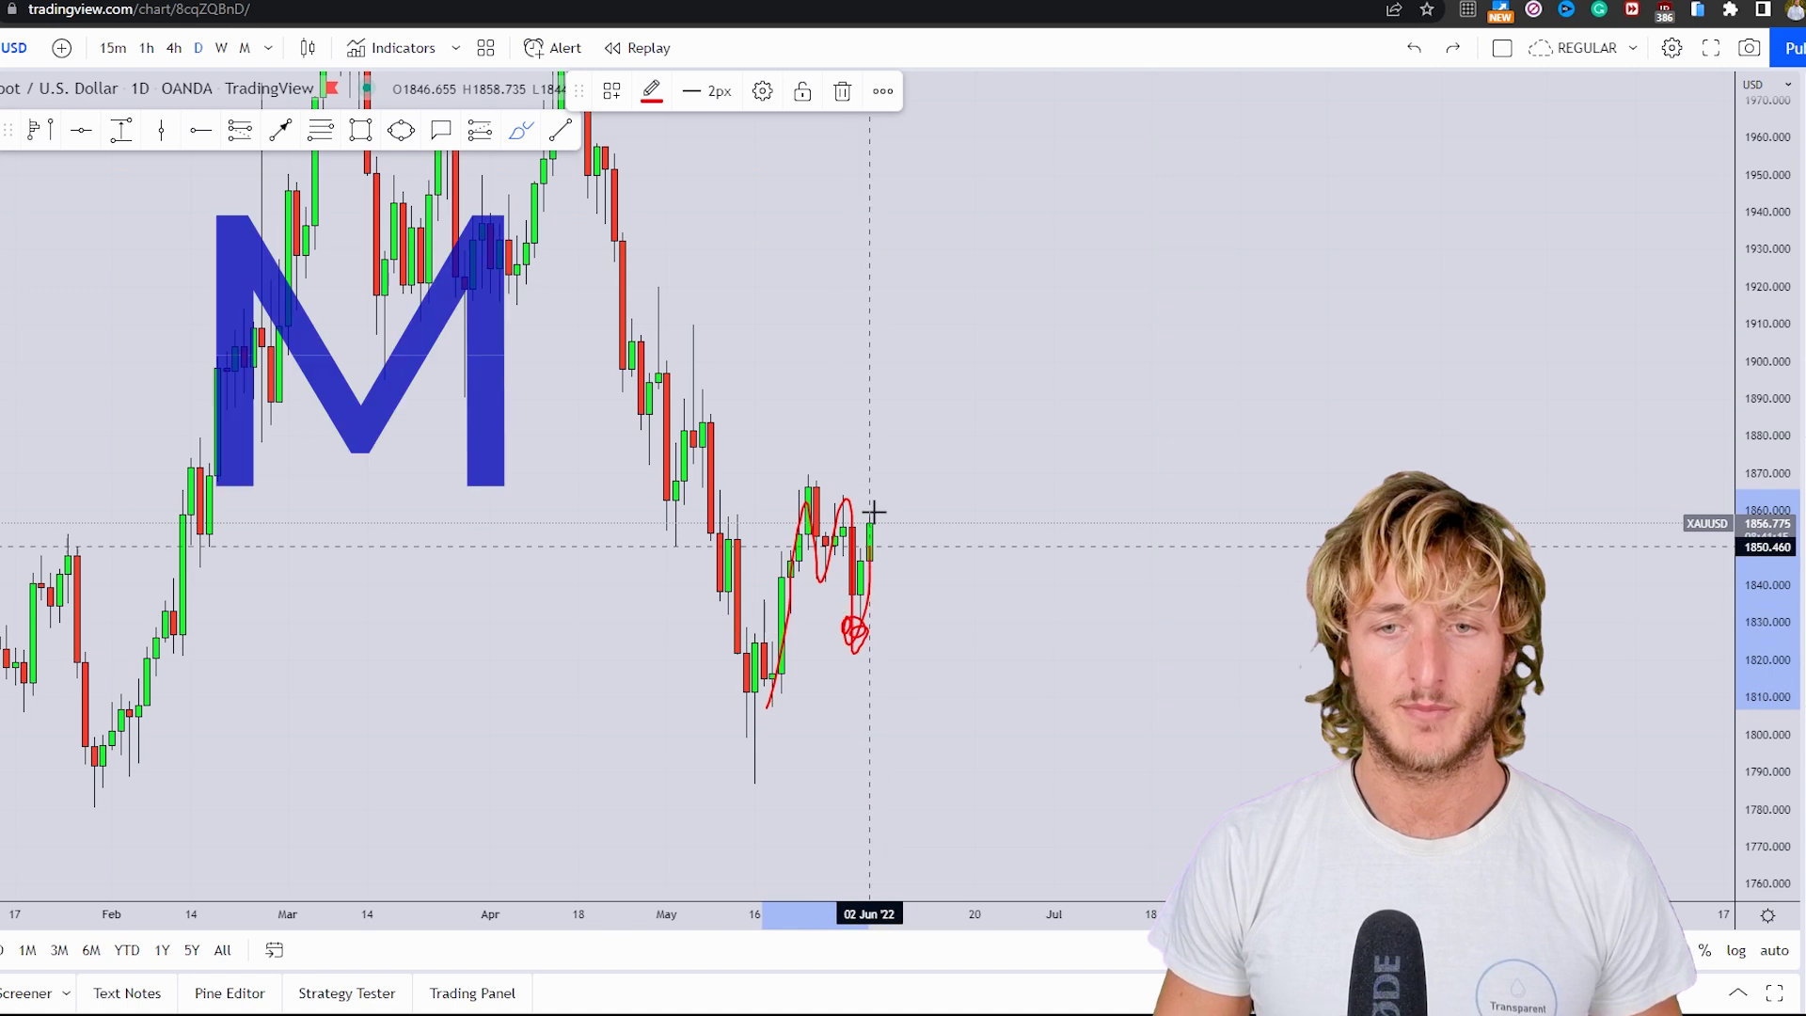
pyautogui.moveTo(874, 511); pyautogui.dragTo(877, 513)
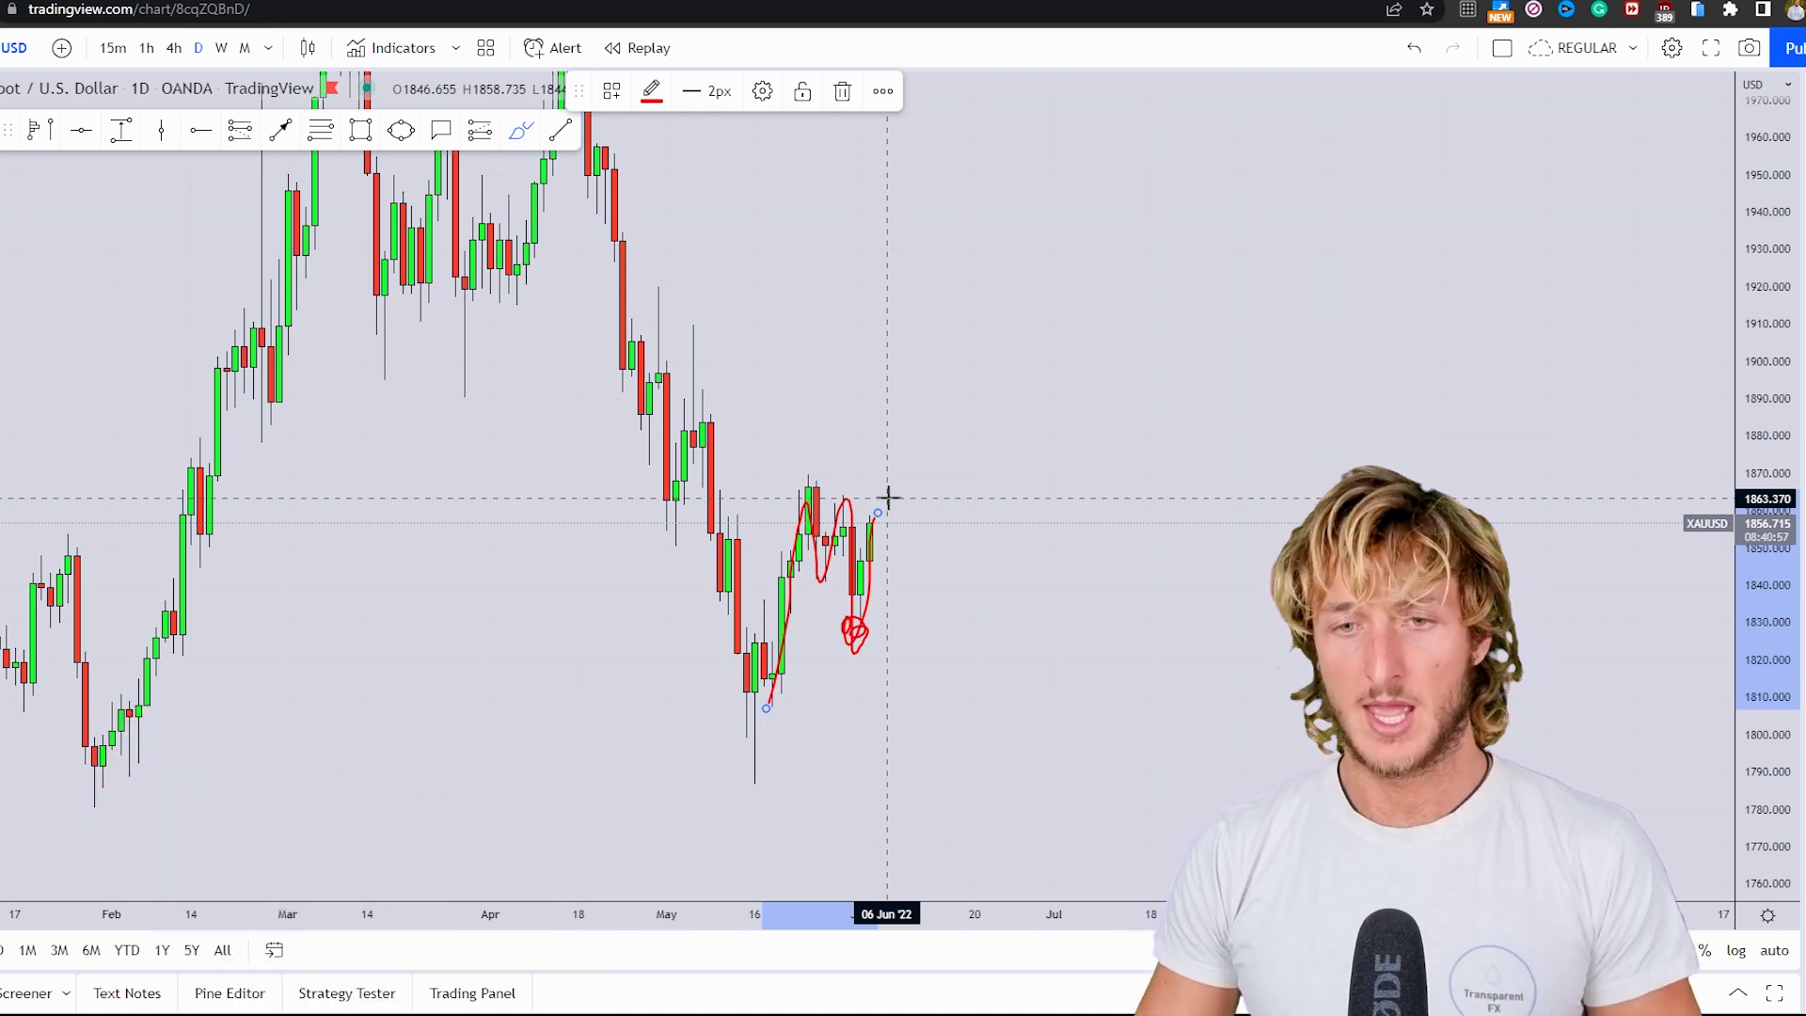
# Undo the previous sketch and draw a small zone box over the late-May candles.
pyautogui.click(1414, 48)
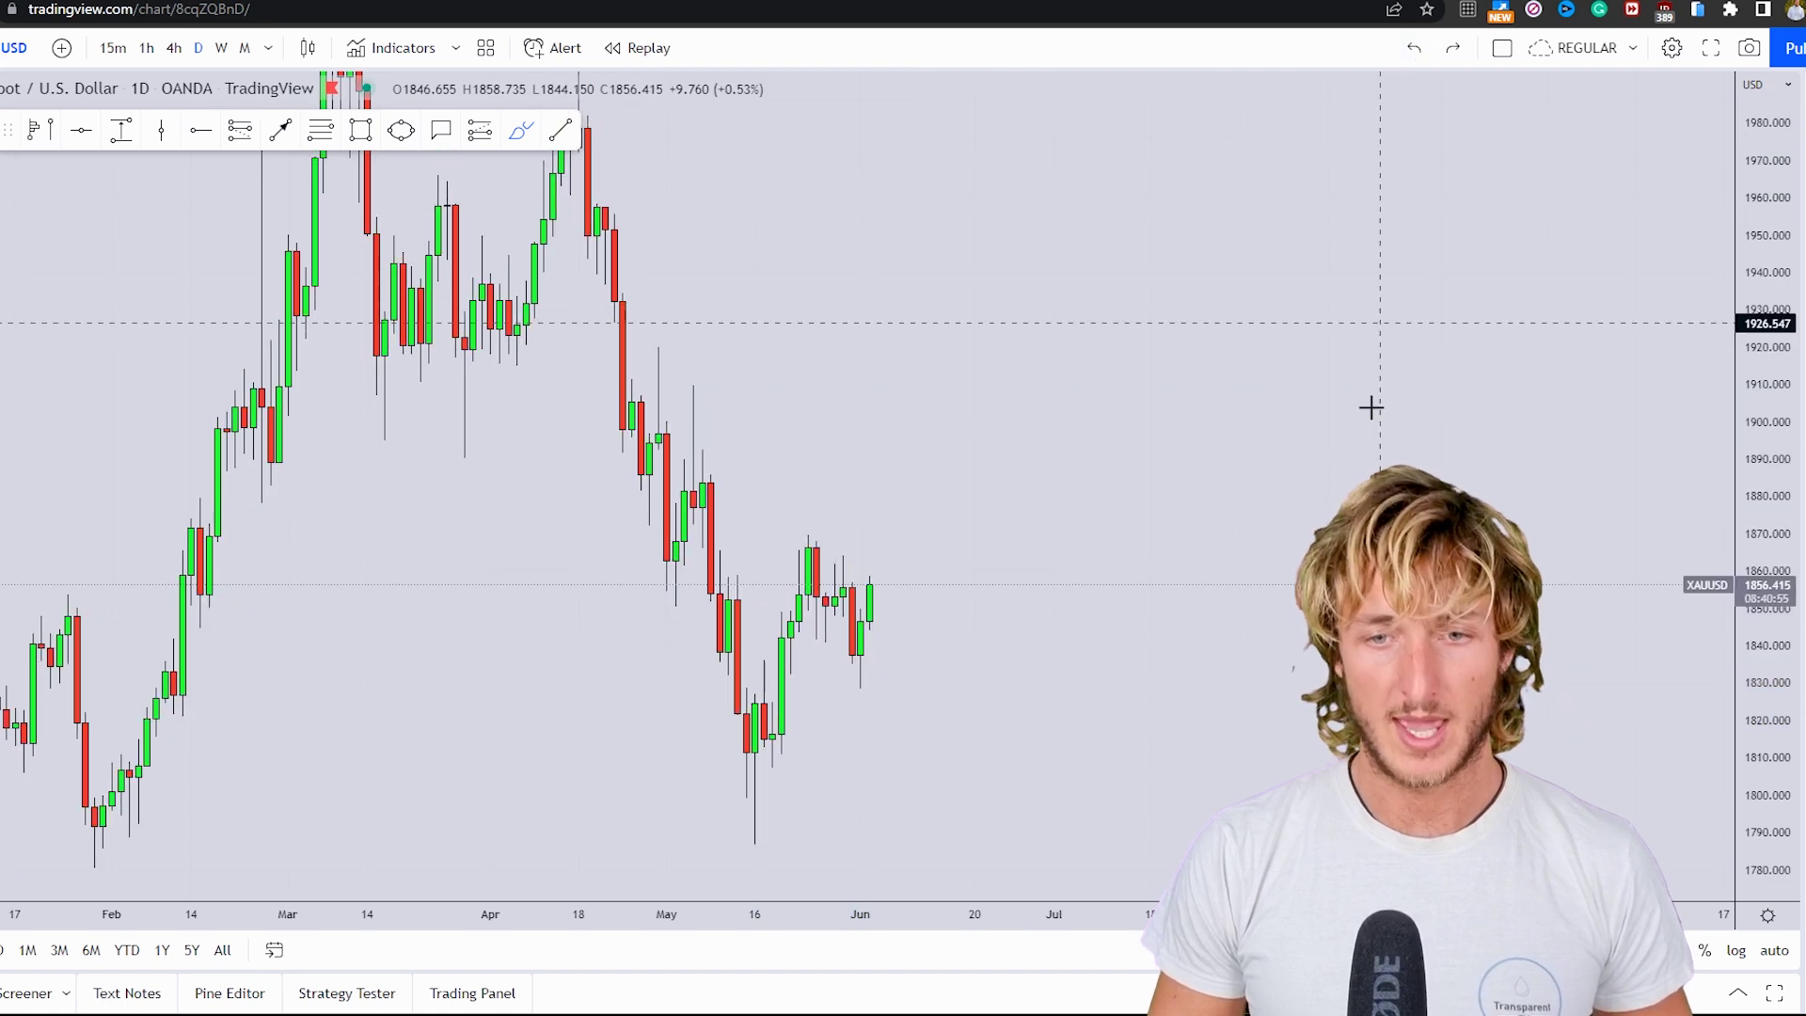
pyautogui.moveTo(1132, 359); pyautogui.dragTo(1076, 365)
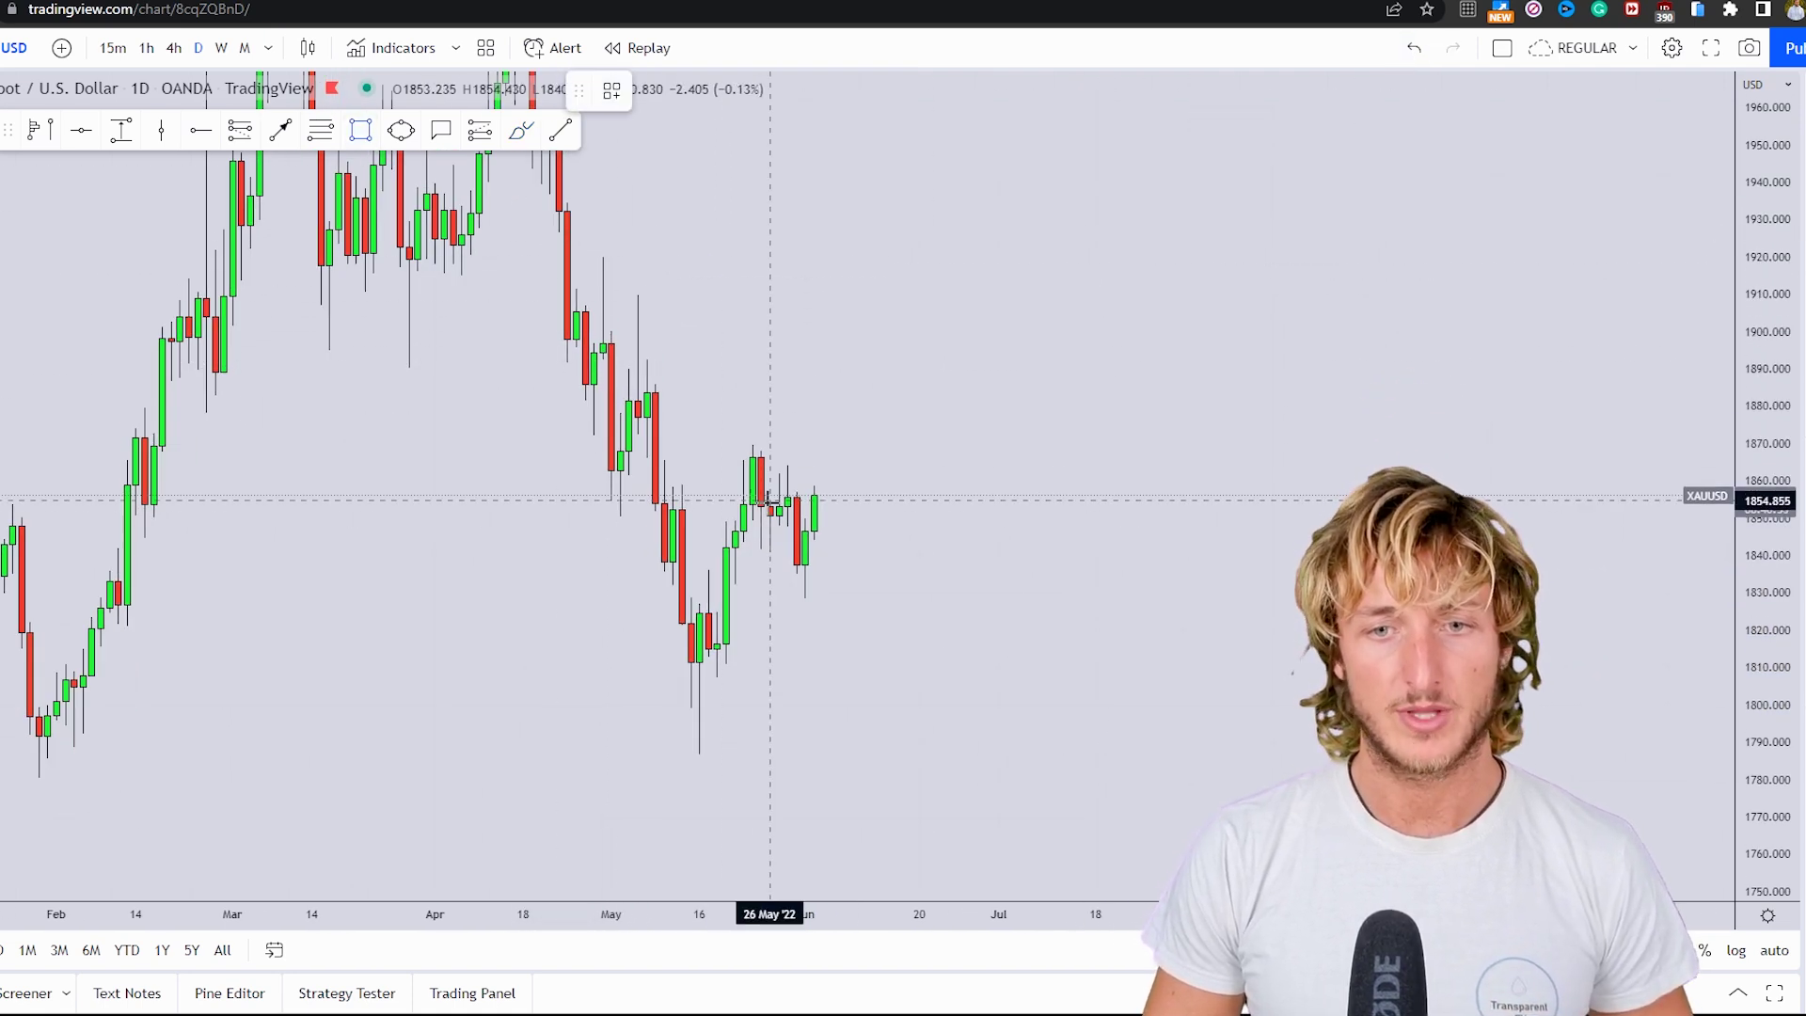
pyautogui.moveTo(753, 552); pyautogui.dragTo(940, 517)
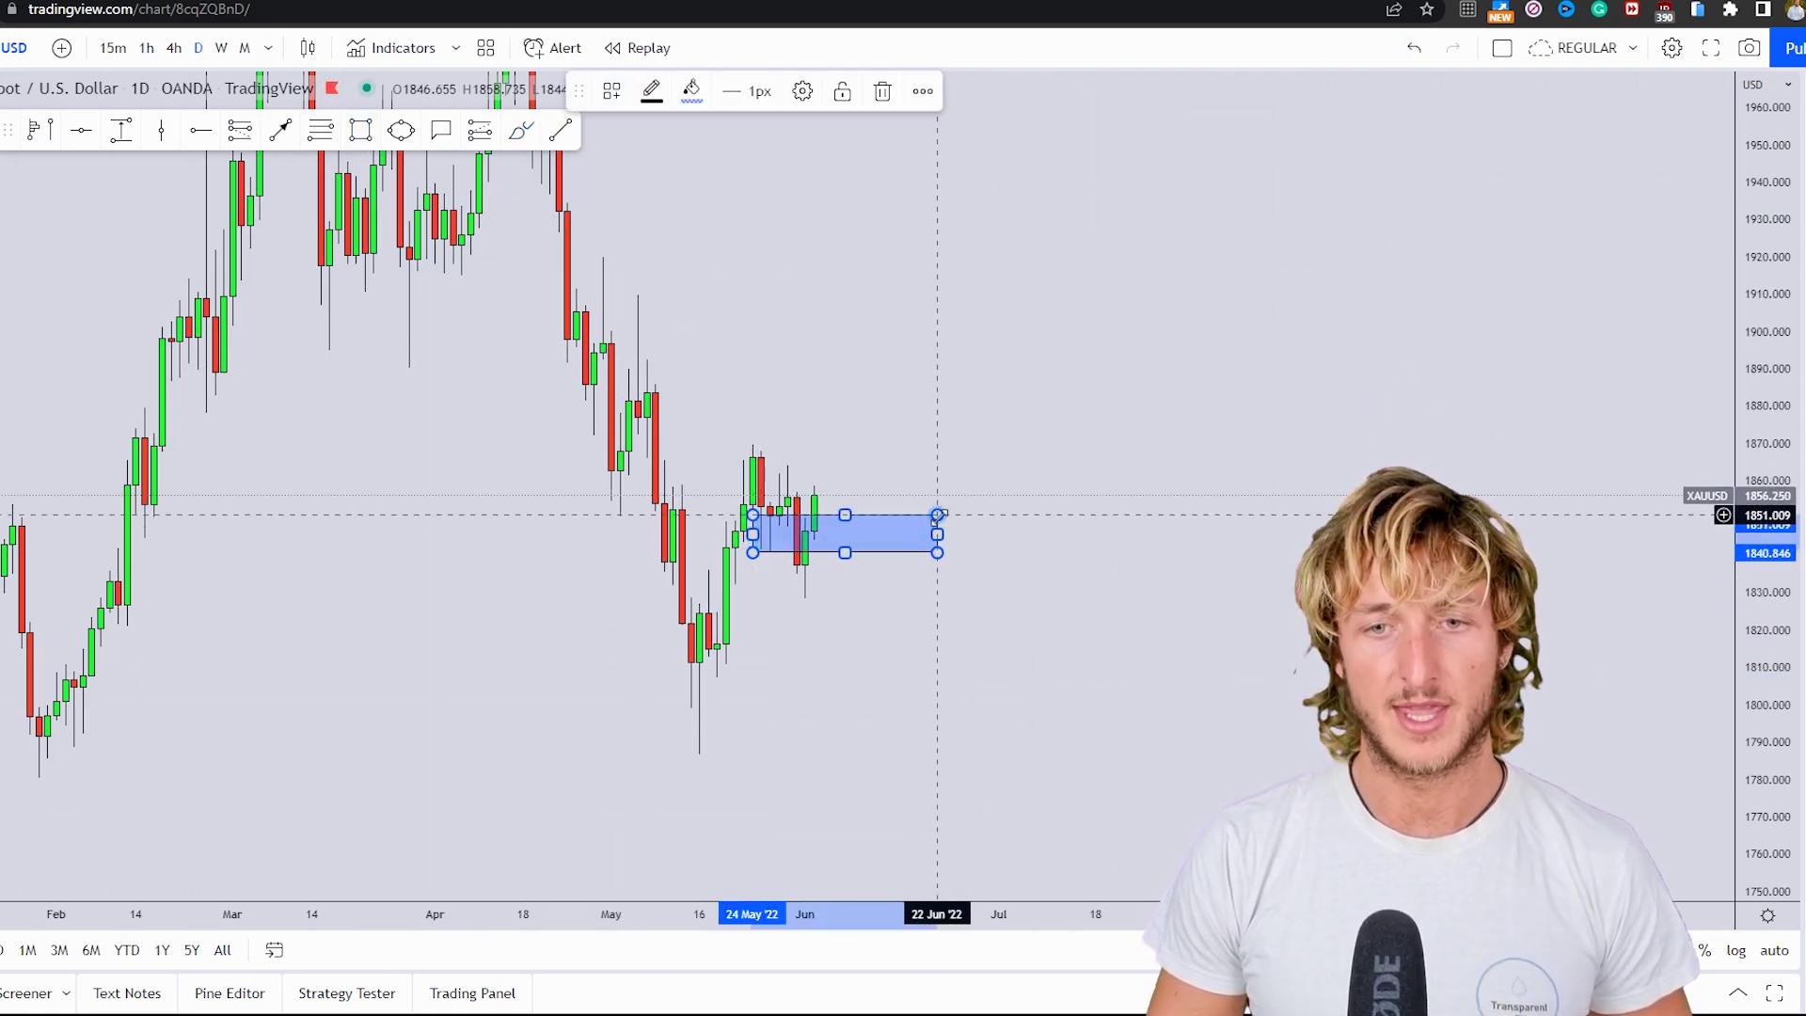
pyautogui.click(968, 617)
# Trace price from the May low and sketch a bullish zigzag projection toward 1900, undoing the last marks.
pyautogui.click(521, 130)
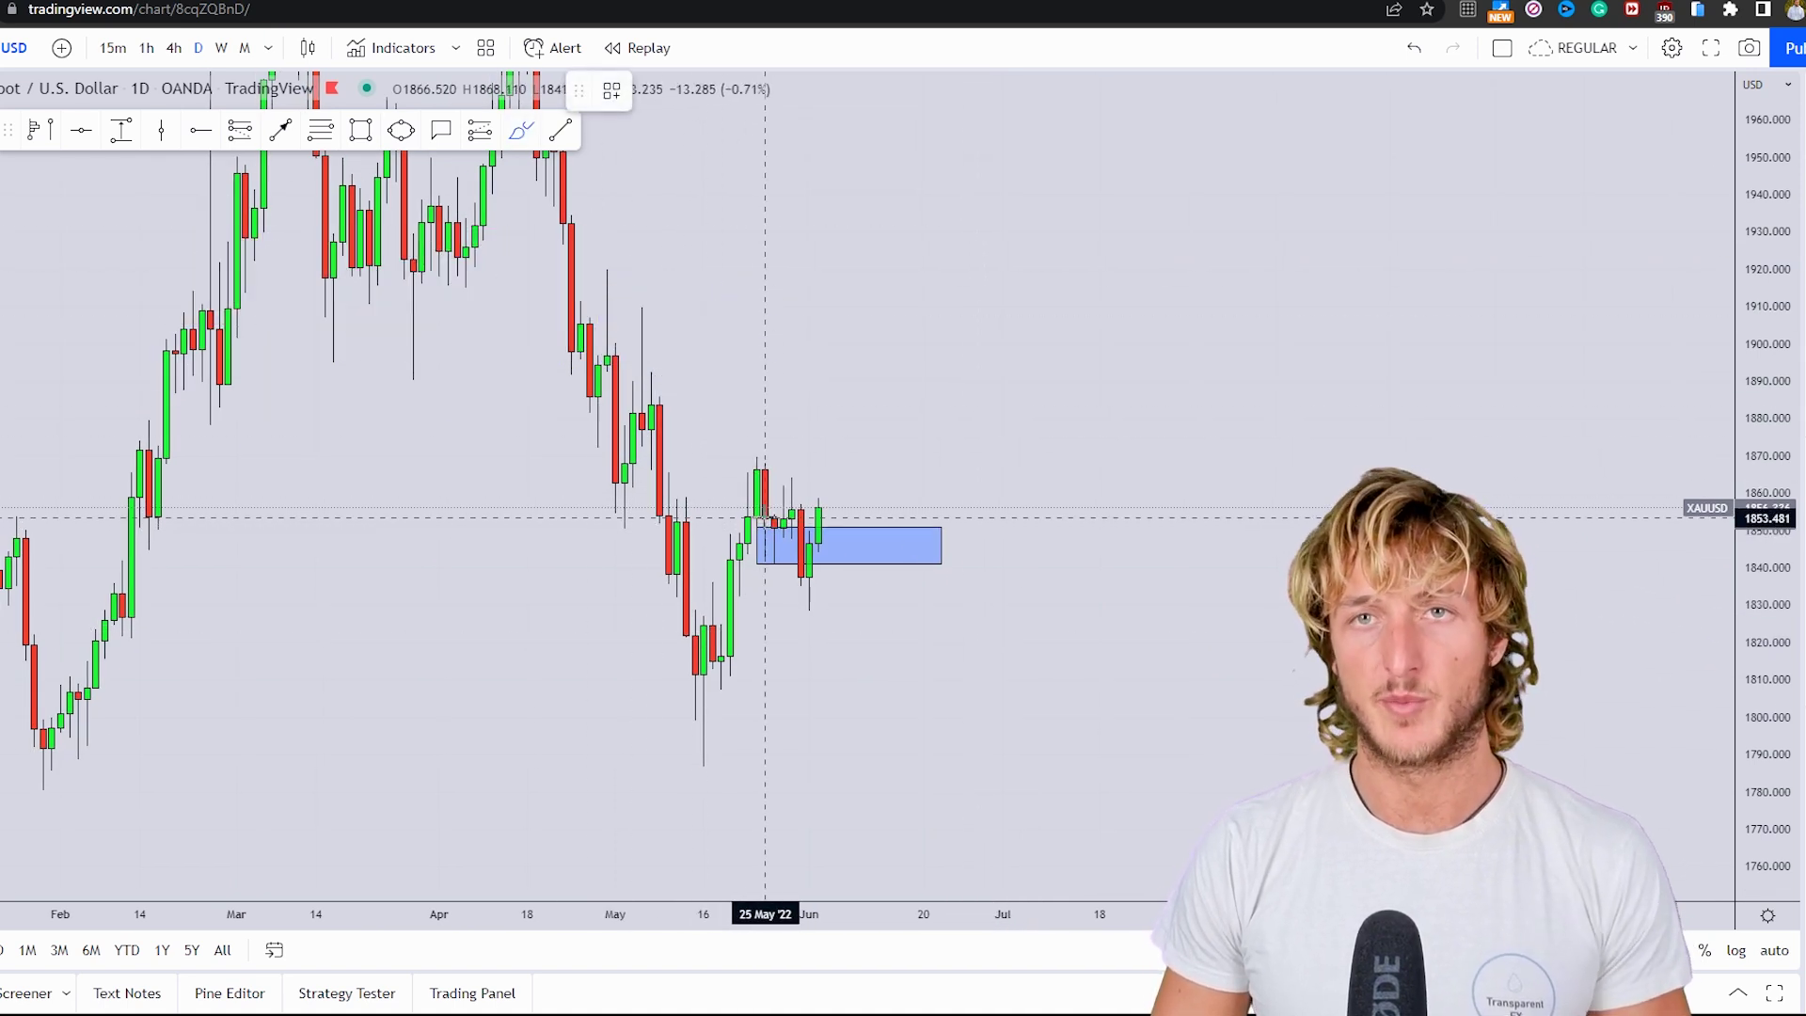
pyautogui.moveTo(715, 696)
pyautogui.mouseDown()
pyautogui.moveTo(754, 468)
pyautogui.moveTo(774, 564)
pyautogui.moveTo(788, 475)
pyautogui.moveTo(800, 610)
pyautogui.moveTo(820, 486)
pyautogui.mouseUp()
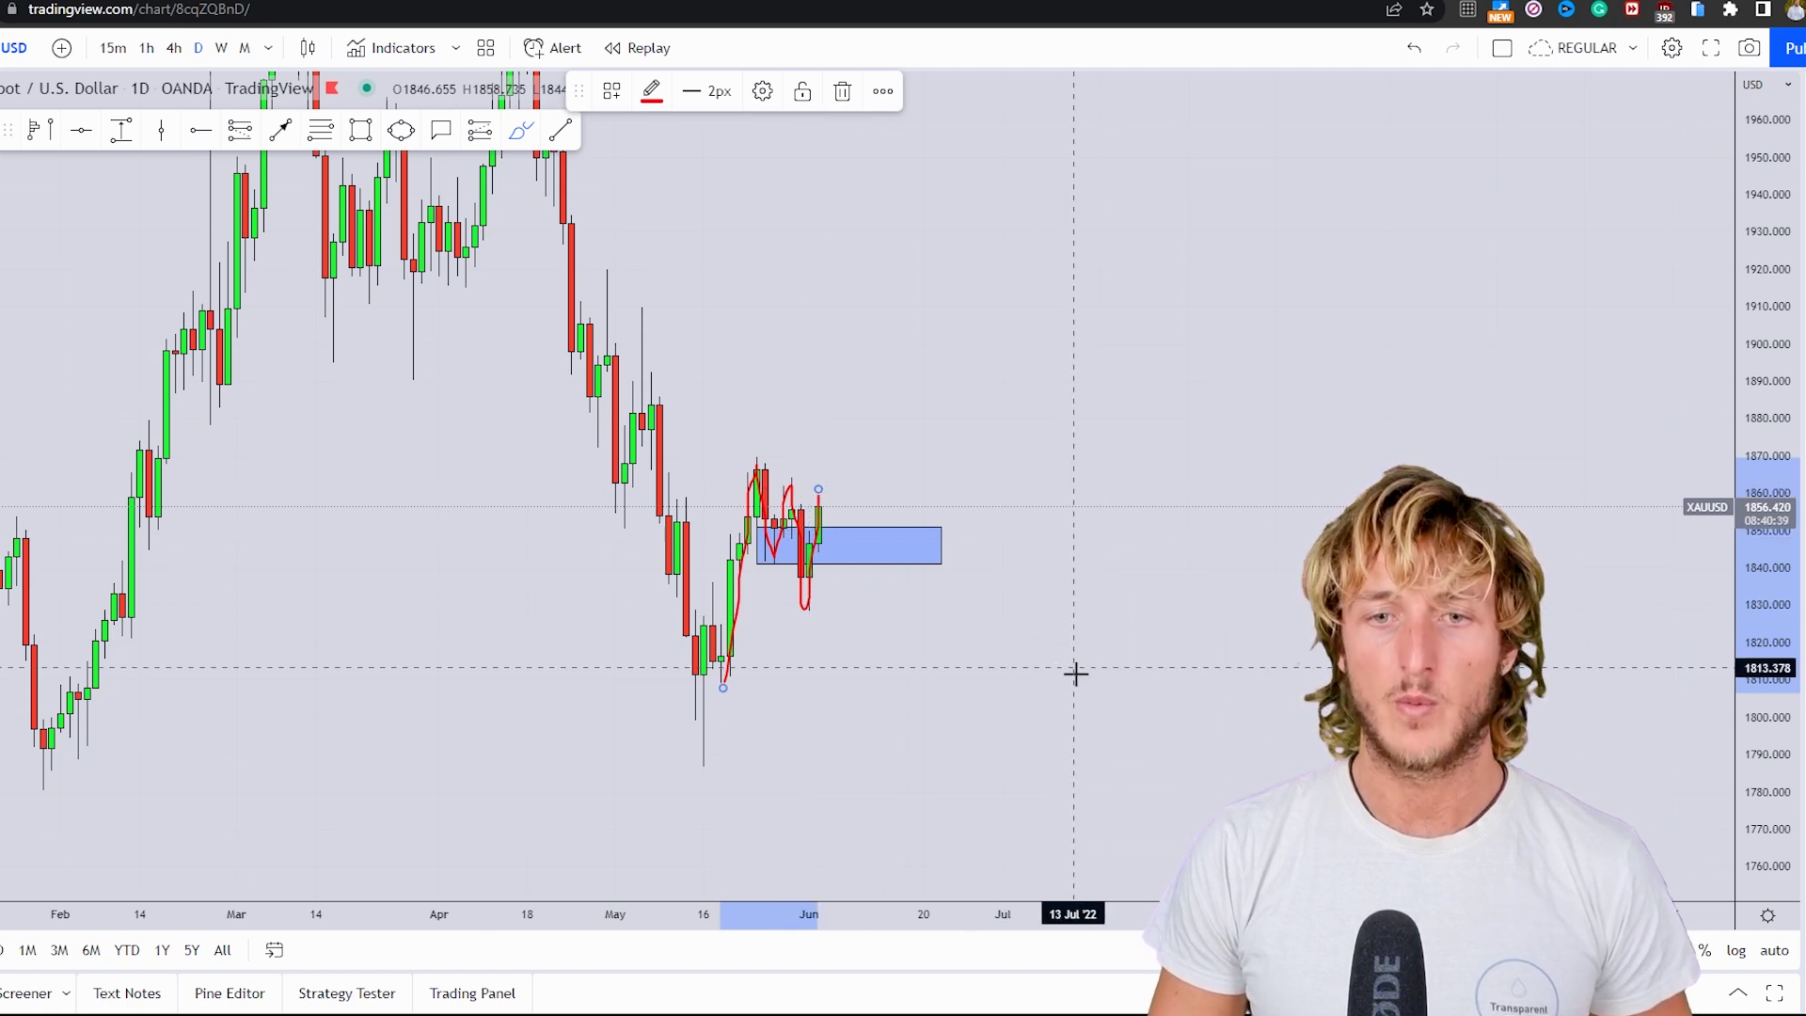
pyautogui.moveTo(1076, 679)
pyautogui.mouseDown()
pyautogui.moveTo(1117, 432)
pyautogui.moveTo(1160, 528)
pyautogui.moveTo(1190, 440)
pyautogui.moveTo(1215, 583)
pyautogui.moveTo(1253, 443)
pyautogui.moveTo(1285, 518)
pyautogui.moveTo(1313, 316)
pyautogui.mouseUp()
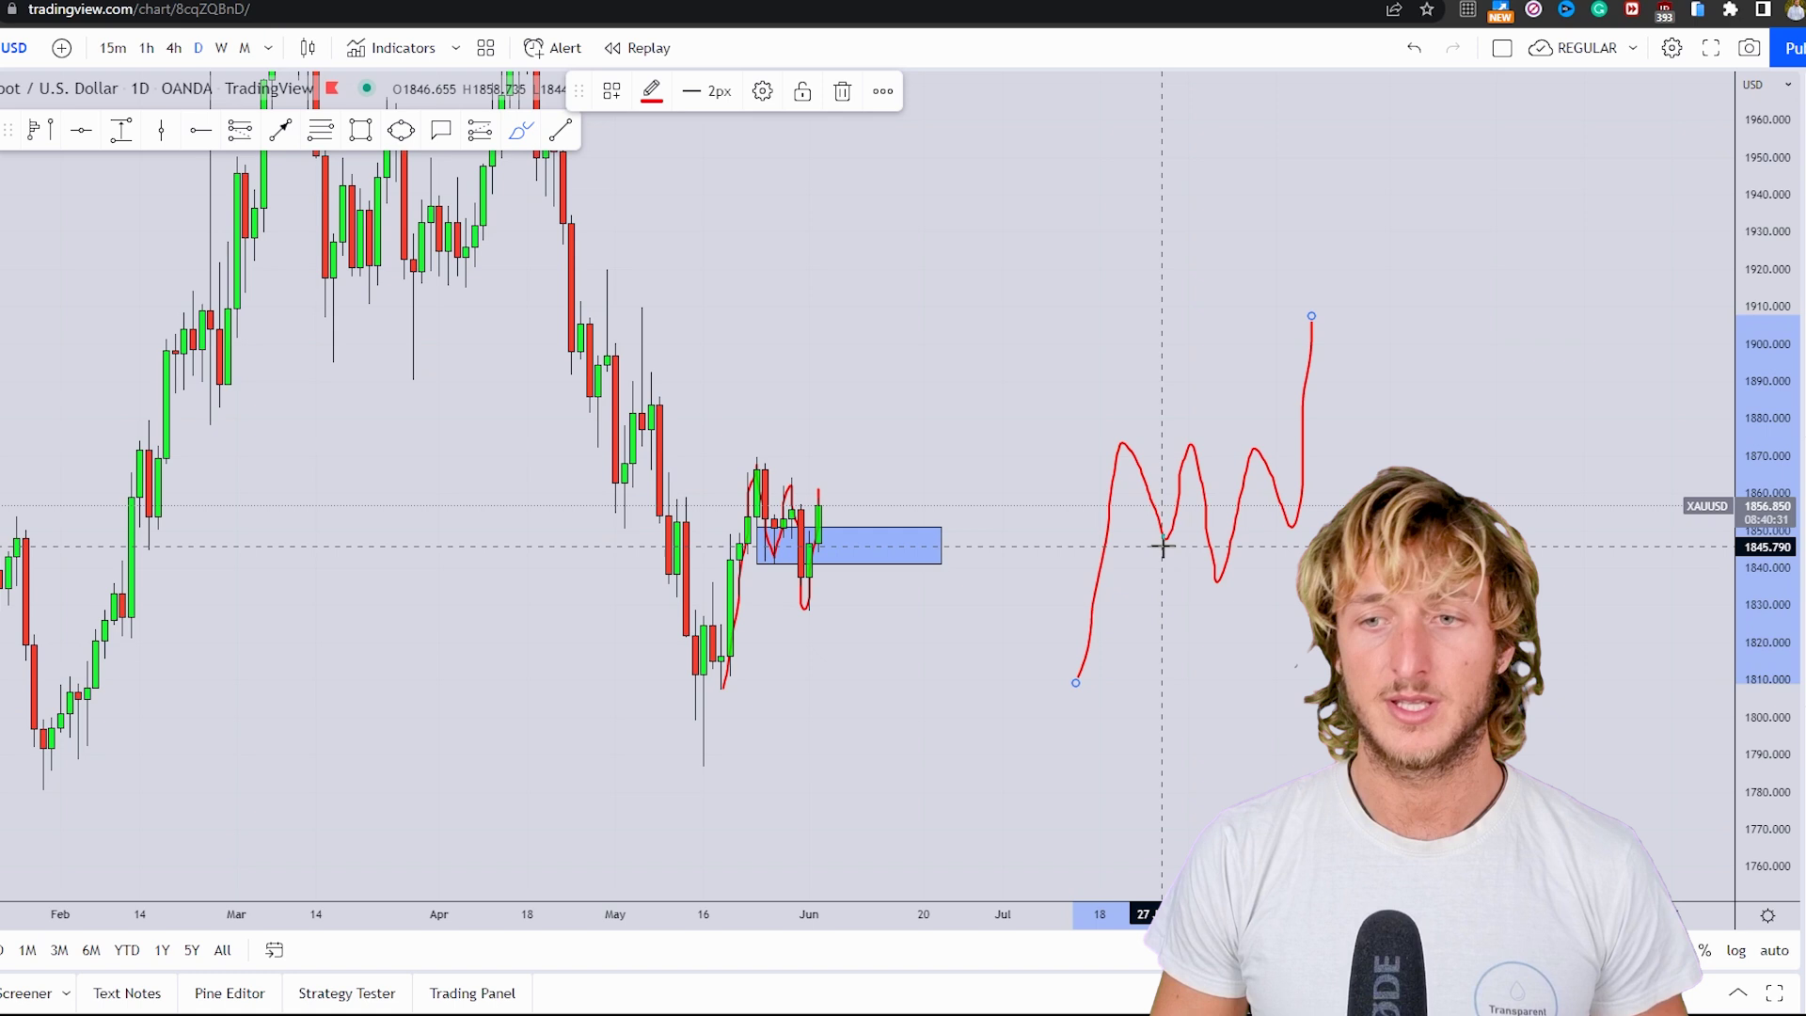
pyautogui.moveTo(1145, 536); pyautogui.dragTo(1249, 593)
pyautogui.moveTo(1270, 527); pyautogui.dragTo(1303, 557)
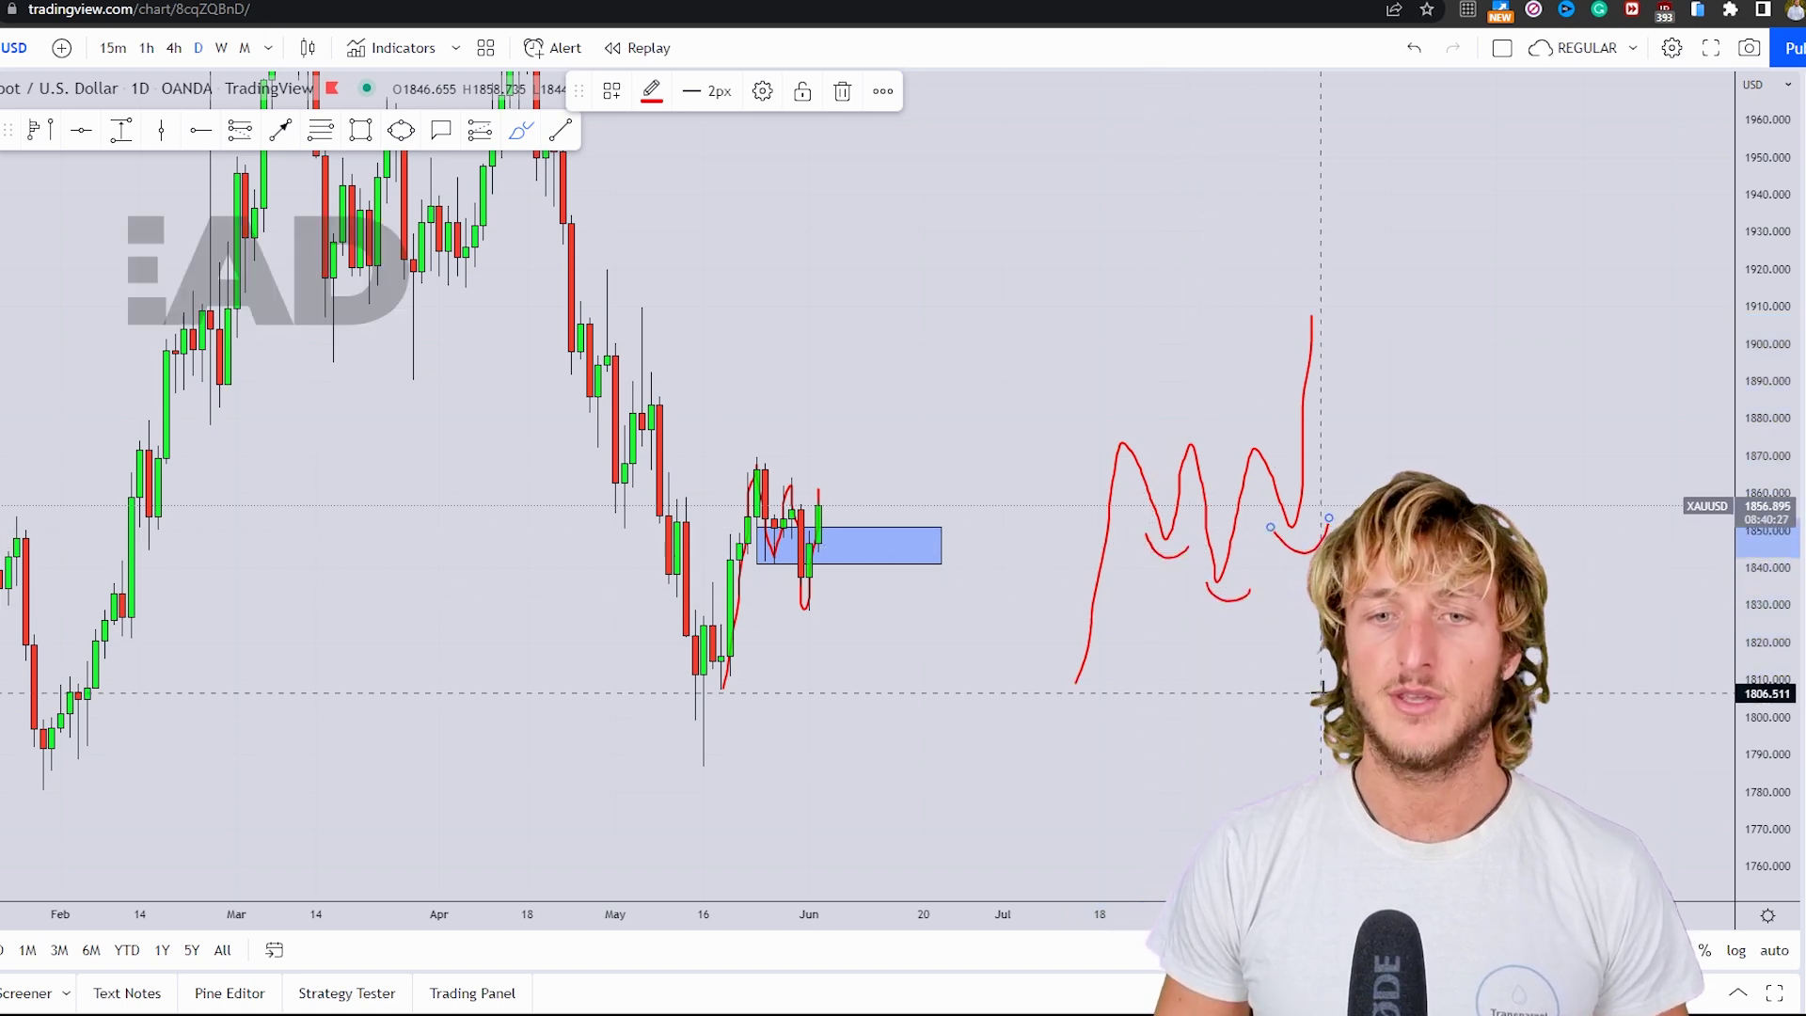
pyautogui.click(1416, 54)
pyautogui.click(1416, 55)
pyautogui.click(1416, 55)
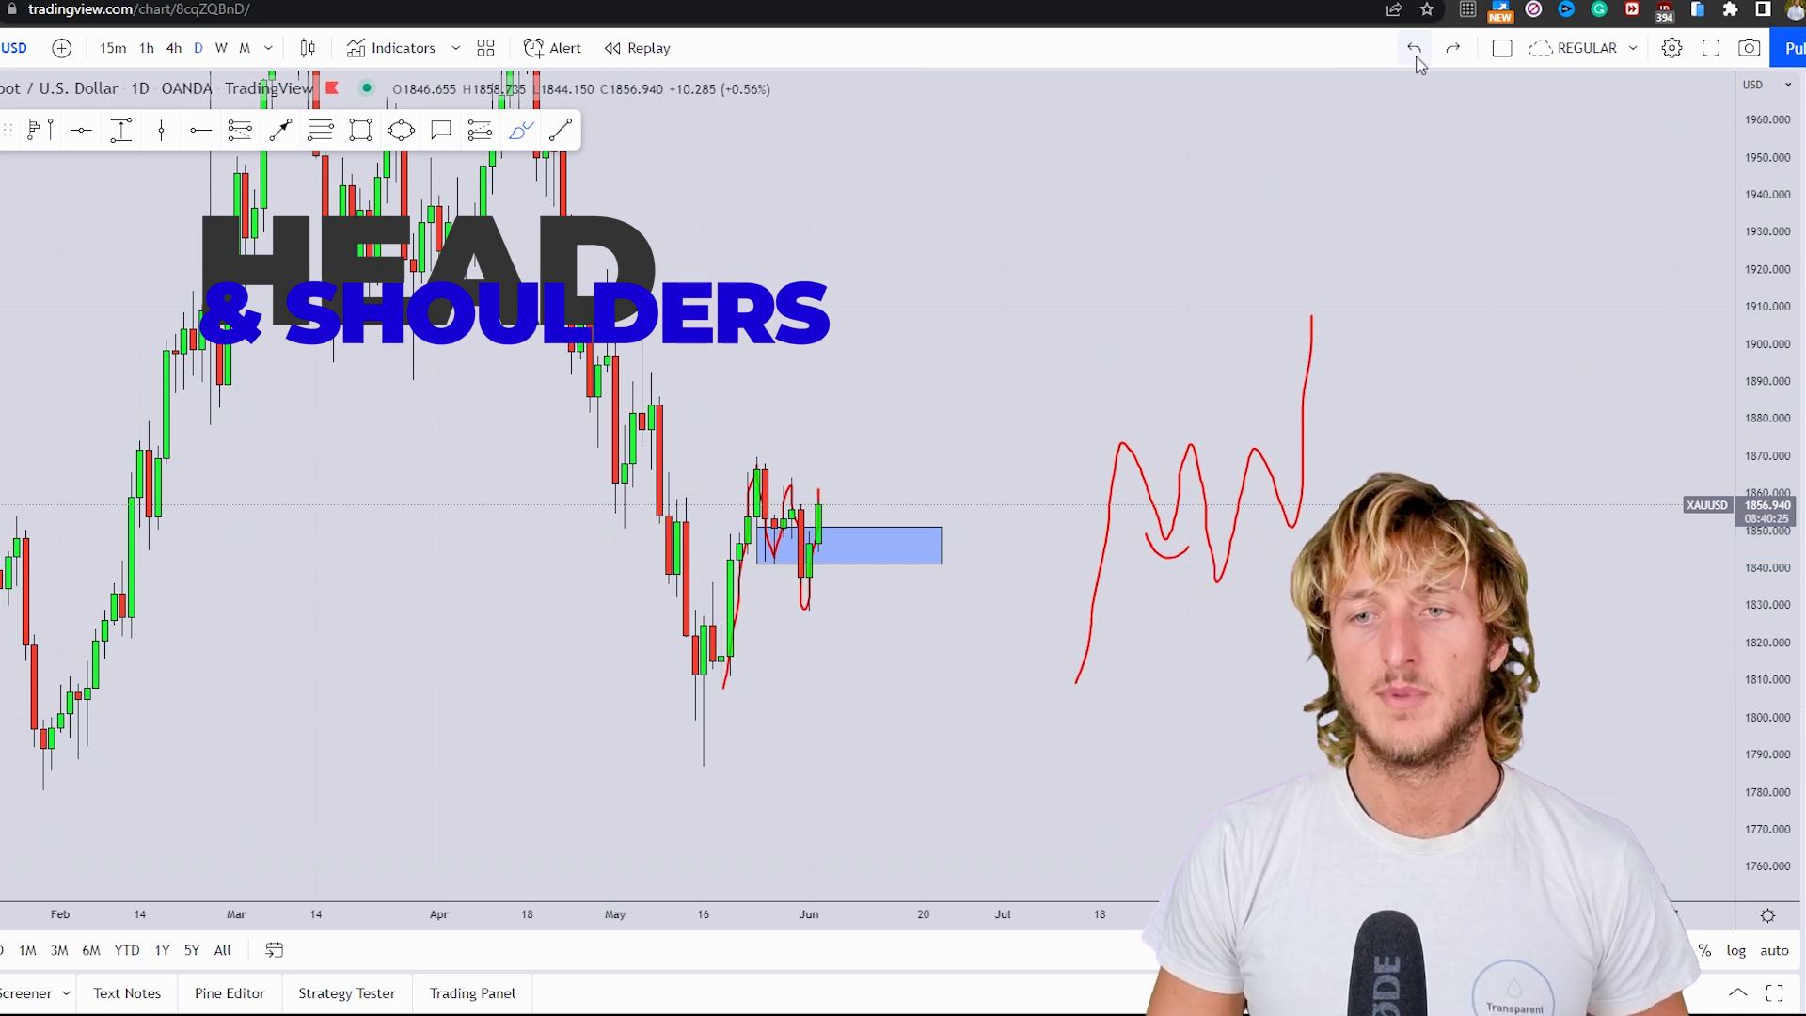
pyautogui.click(1416, 55)
pyautogui.click(1416, 54)
# Draw a down arrow into the blue zone and an upward projection arrow from it.
pyautogui.click(280, 129)
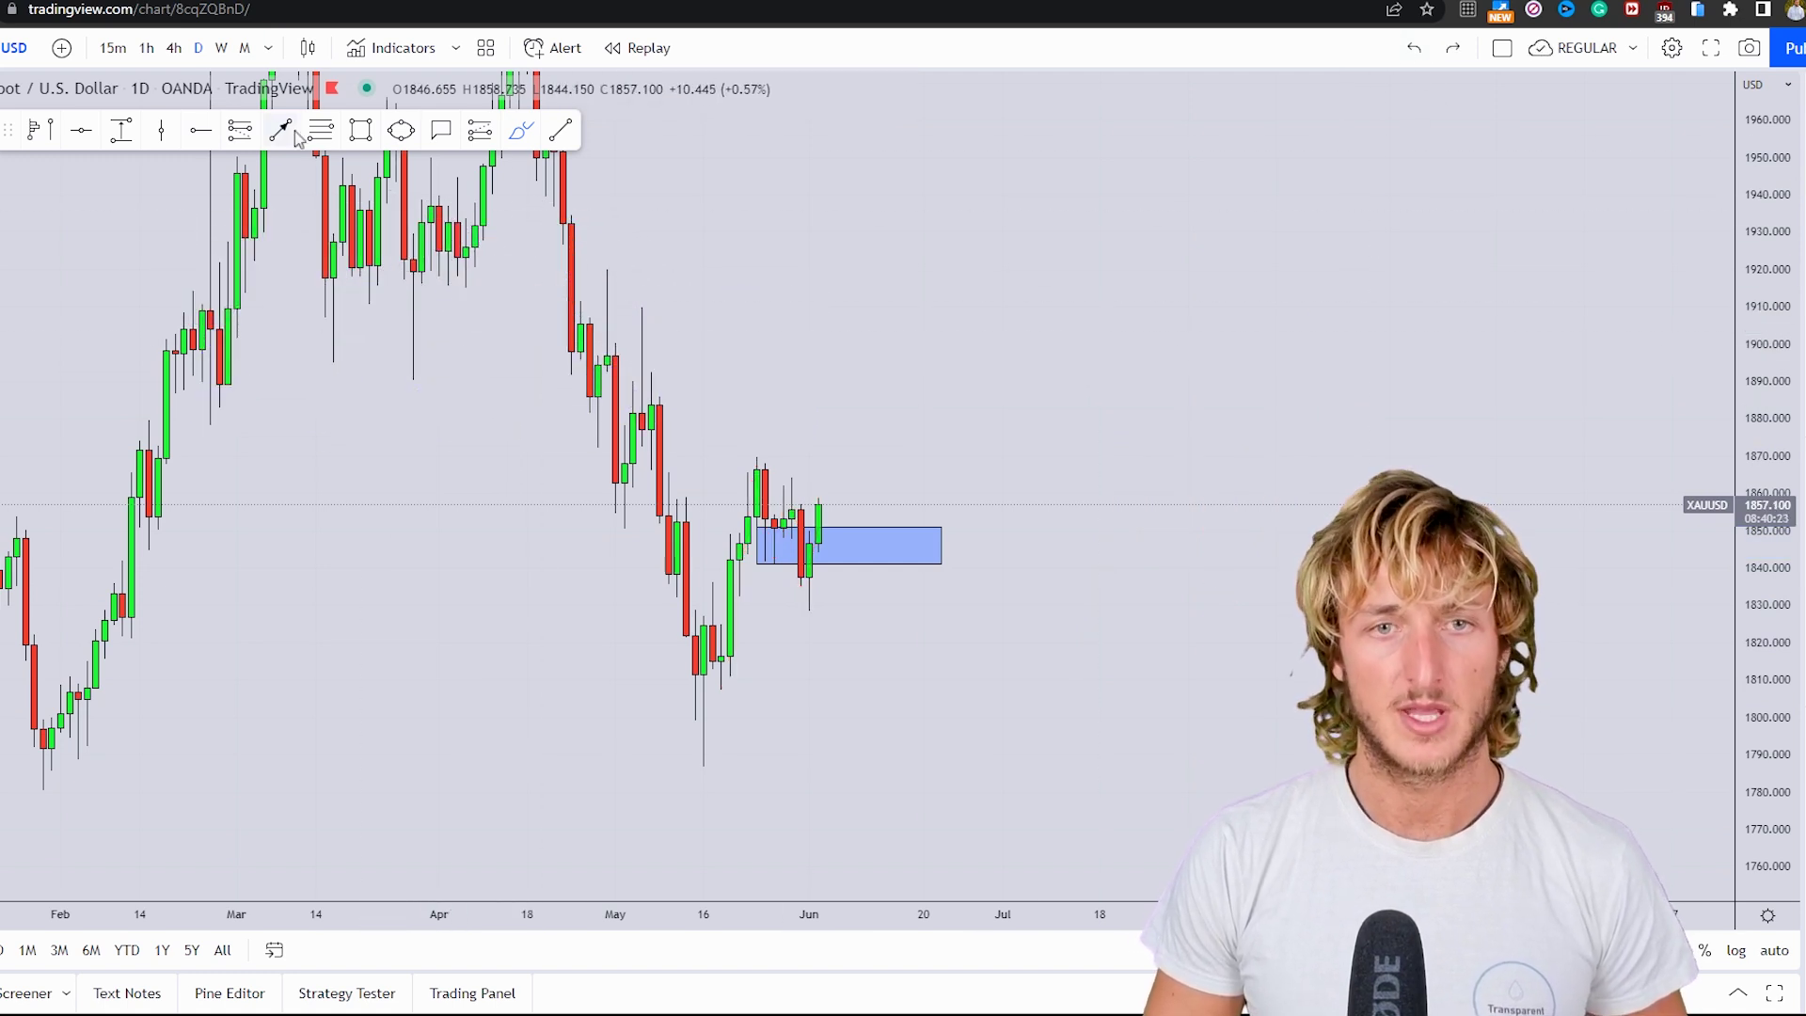
pyautogui.click(835, 496)
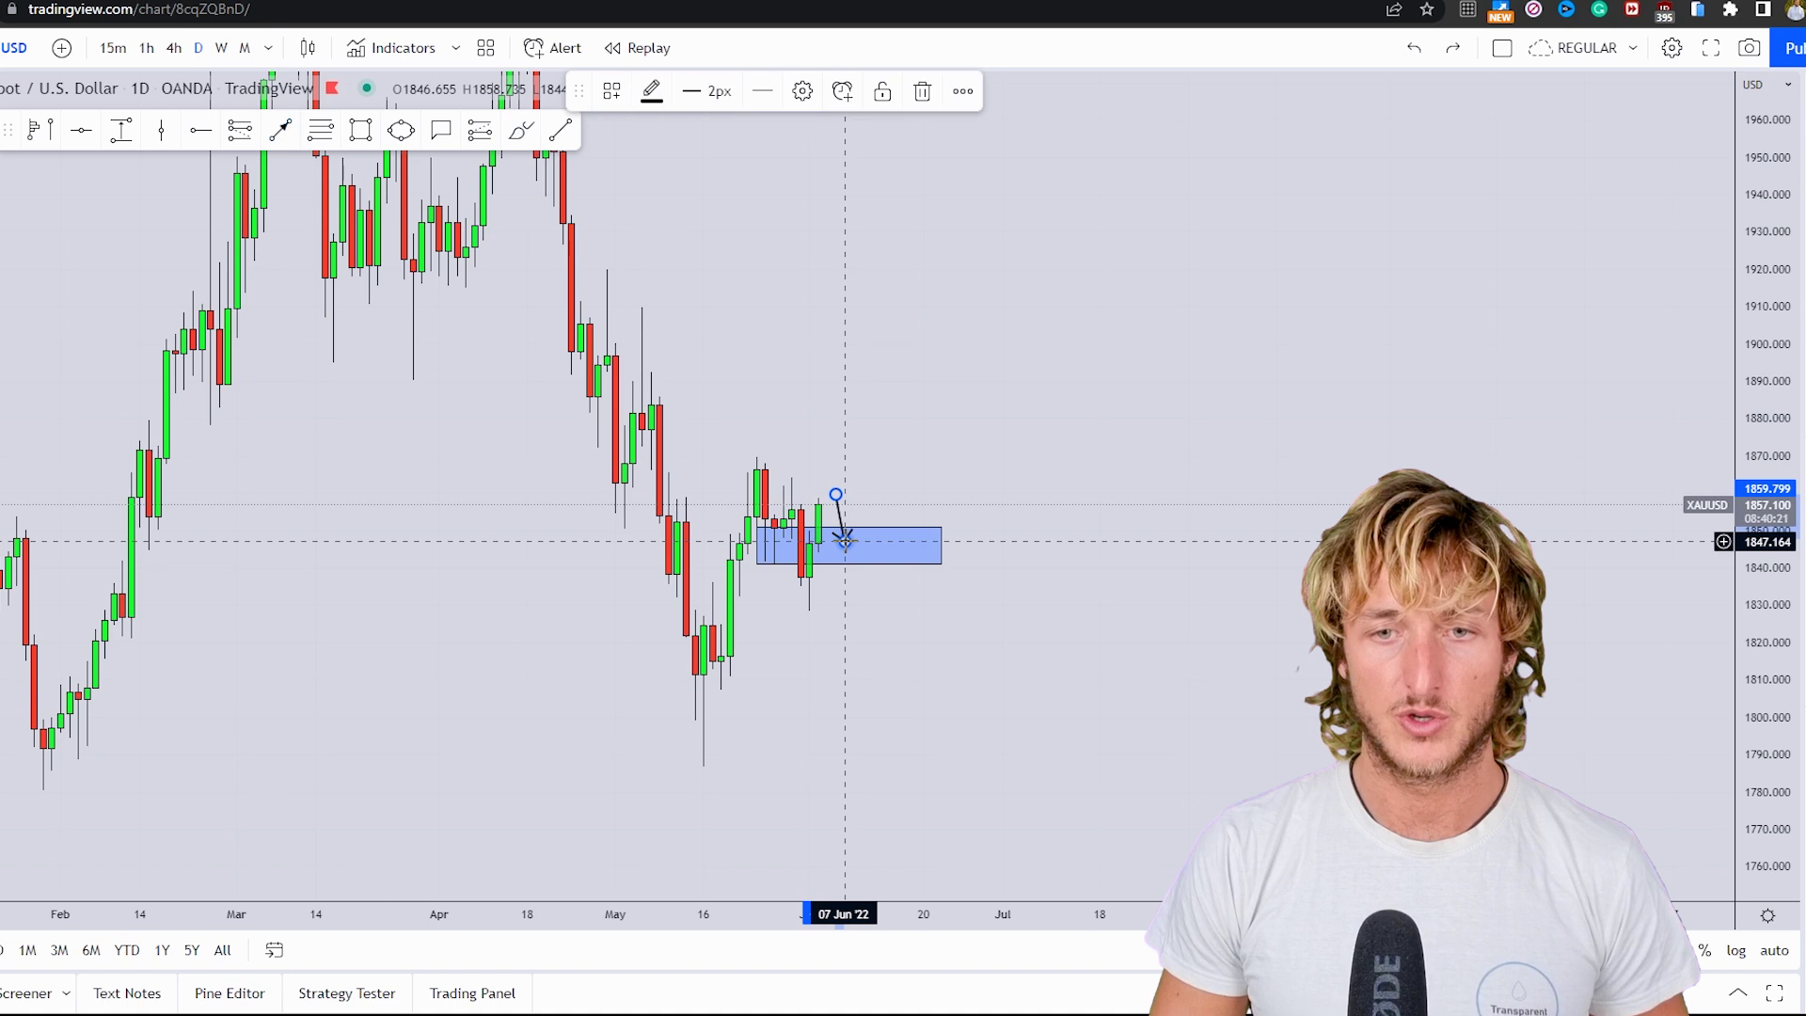
pyautogui.click(843, 538)
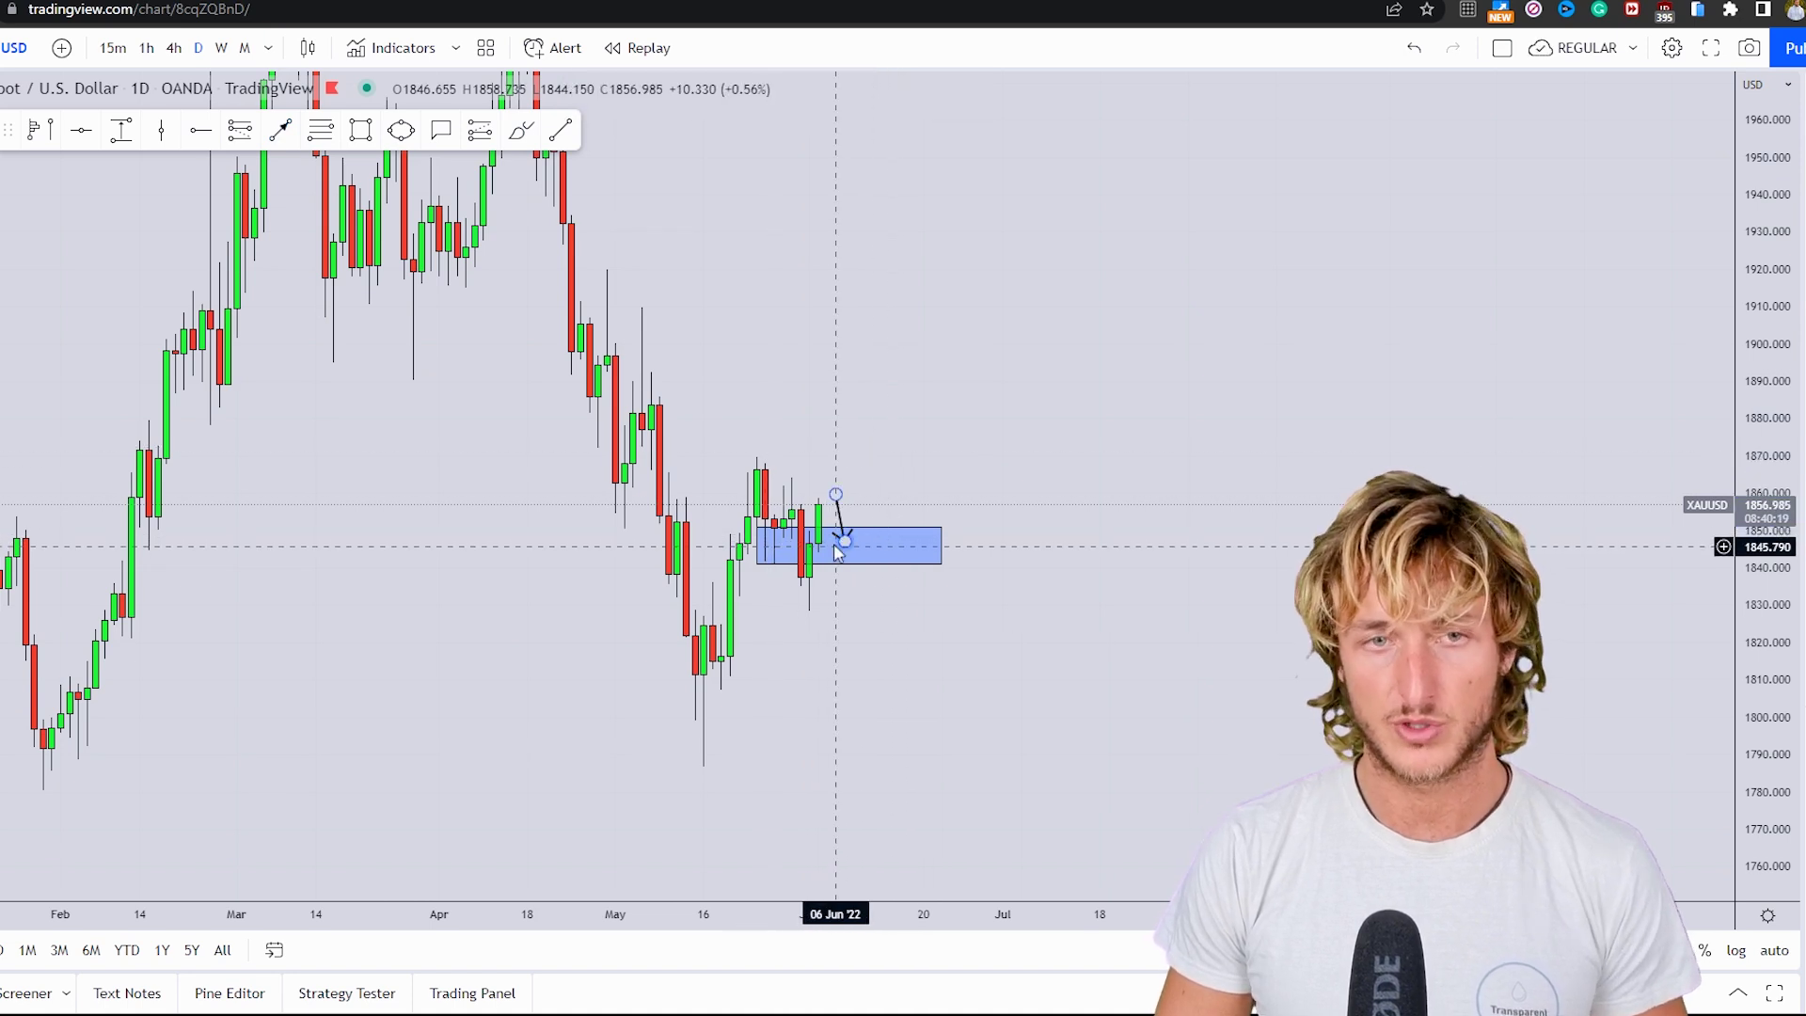
pyautogui.hotkey('alt', 'shift', 'a')
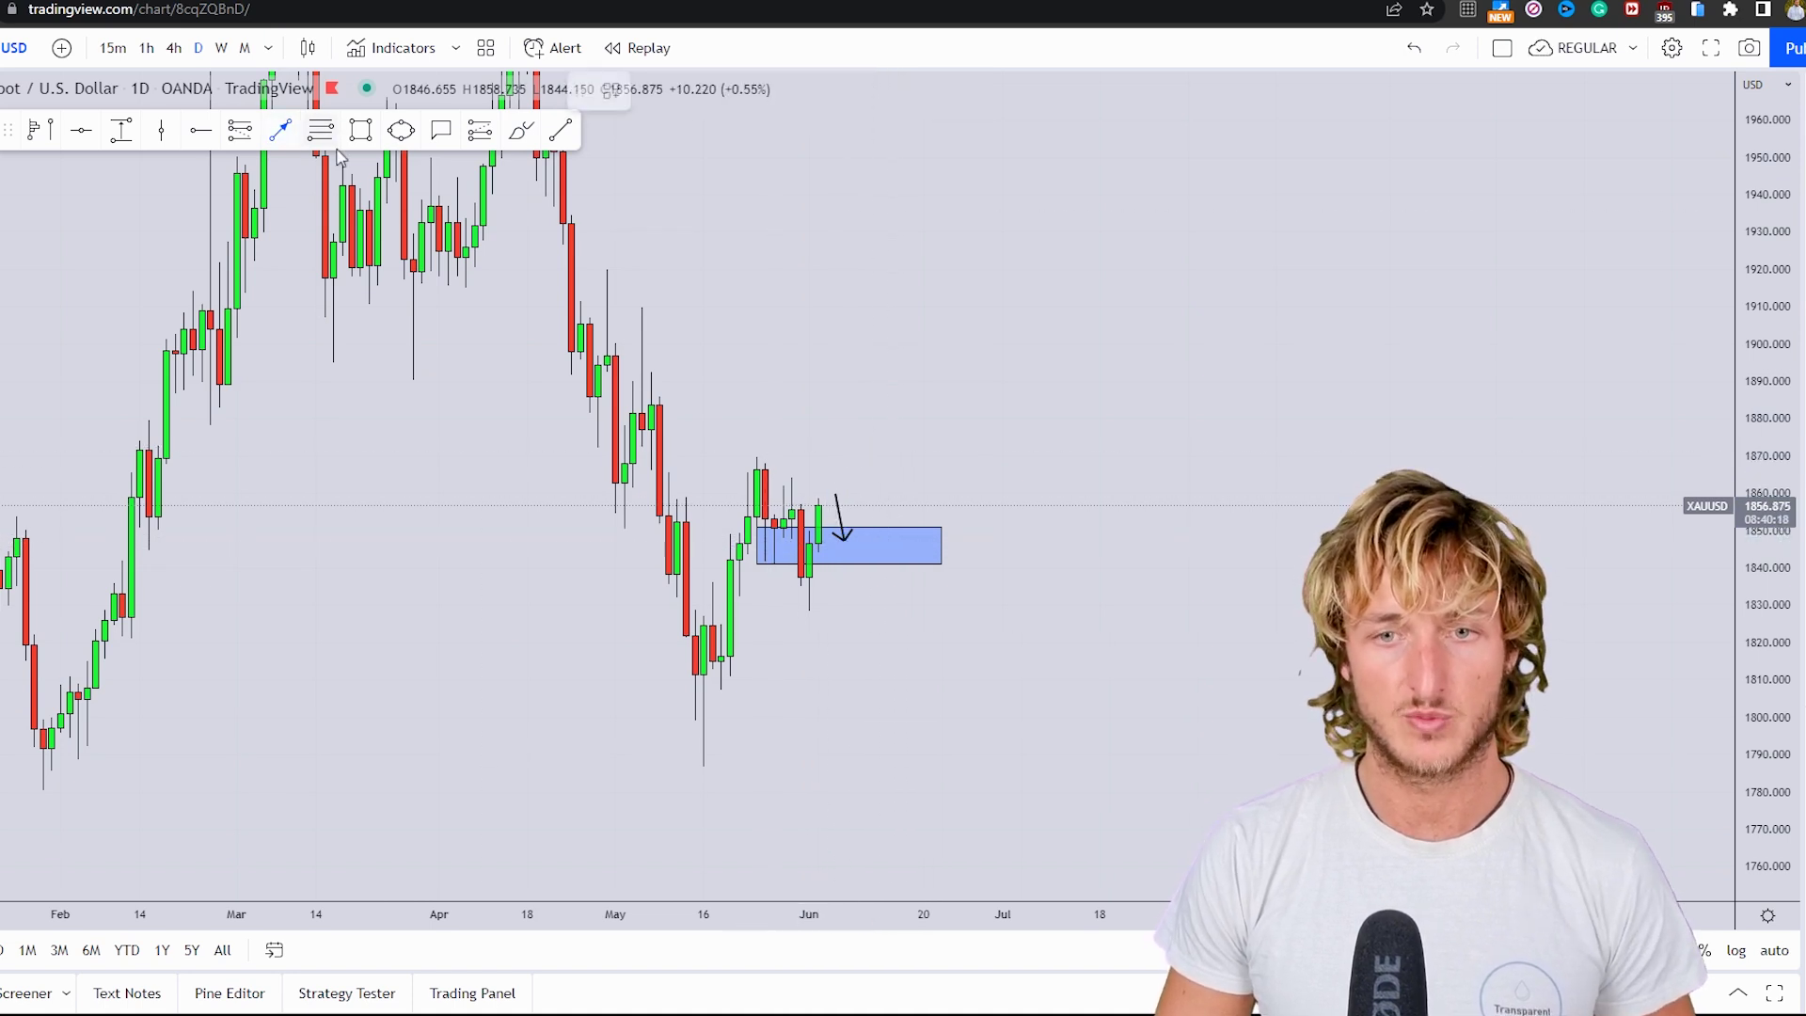
pyautogui.click(871, 534)
pyautogui.click(898, 405)
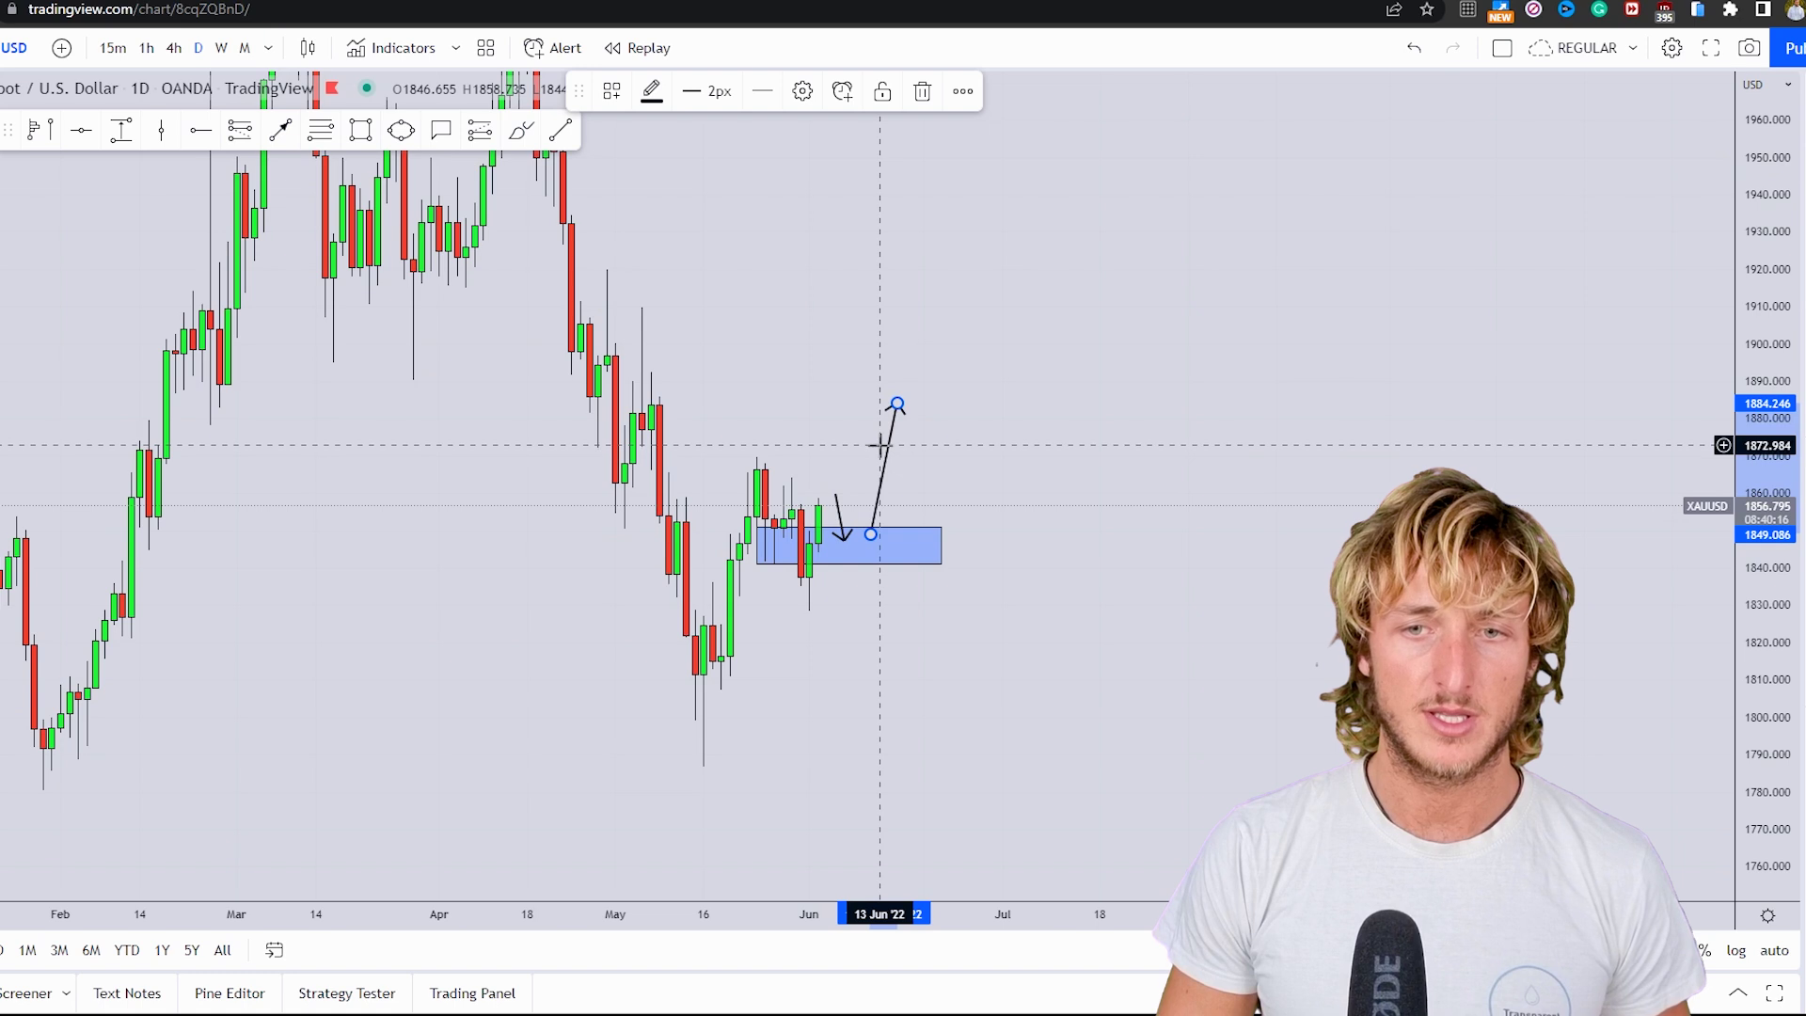
pyautogui.click(927, 455)
# Add a yellow highlight circle over the blue zone, then highlight the Commitment of Traders title.
pyautogui.click(401, 129)
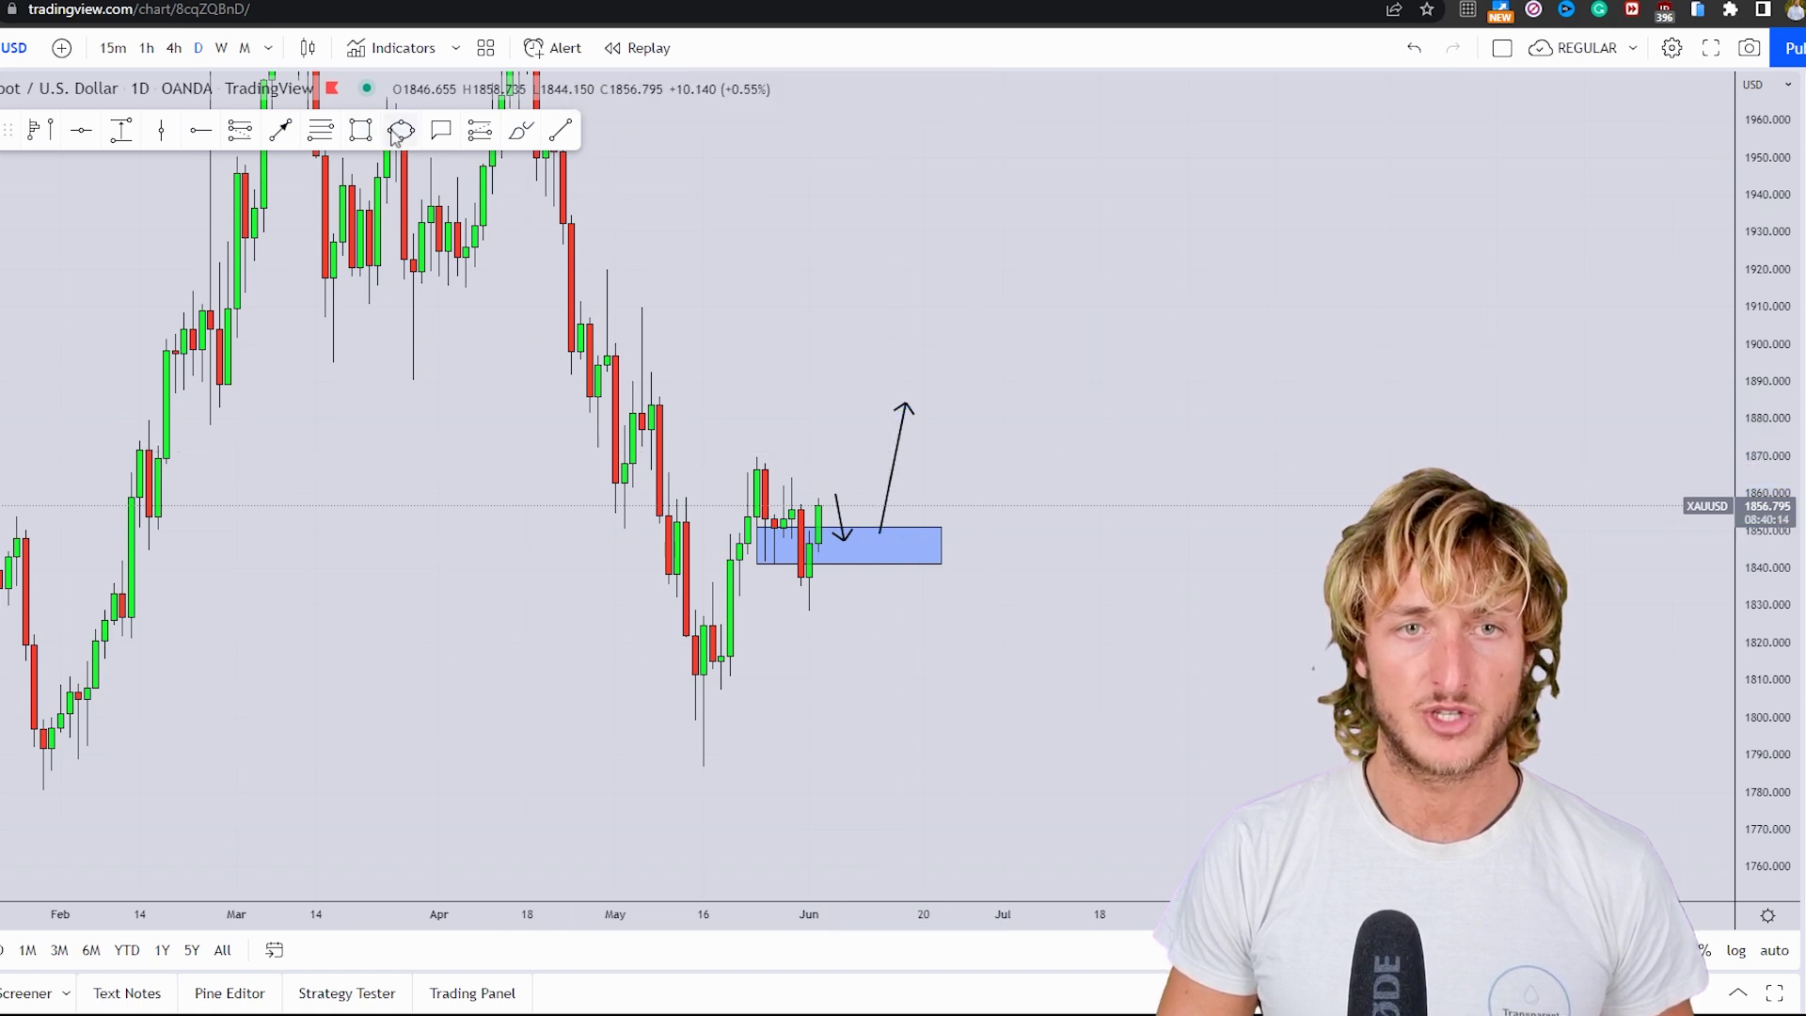
pyautogui.click(897, 532)
pyautogui.click(844, 568)
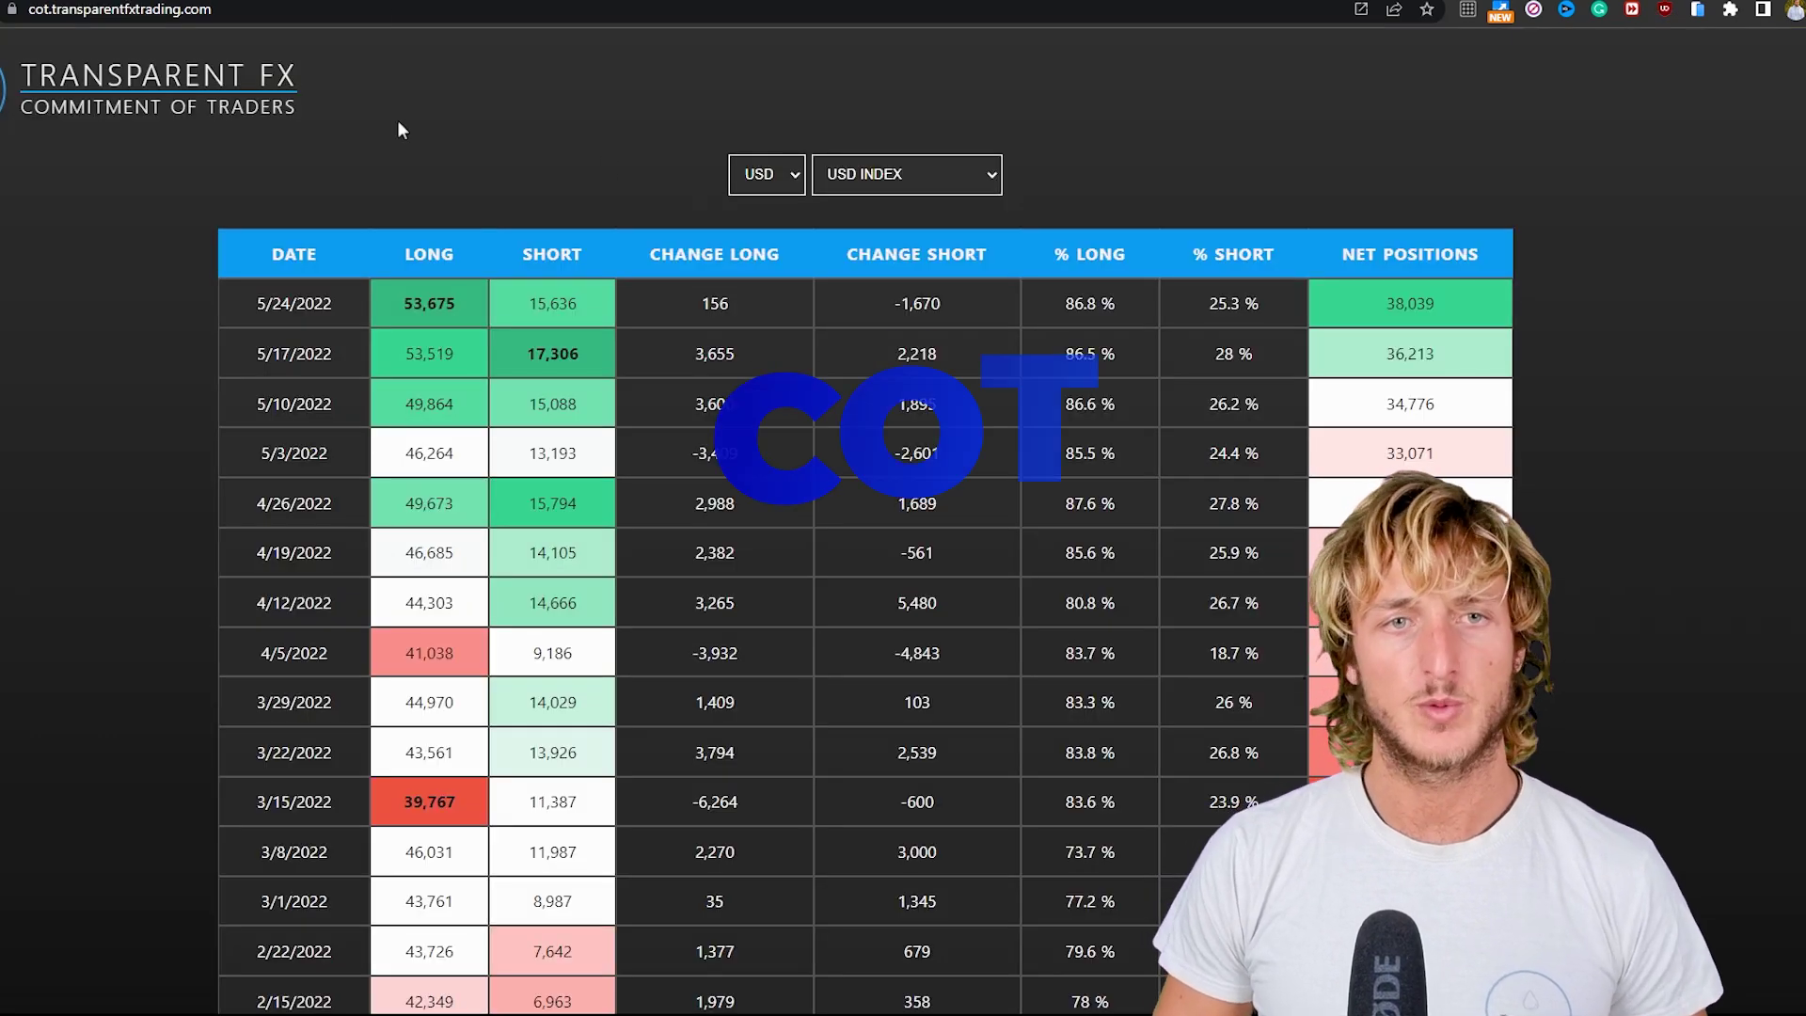
pyautogui.moveTo(299, 109); pyautogui.dragTo(14, 111)
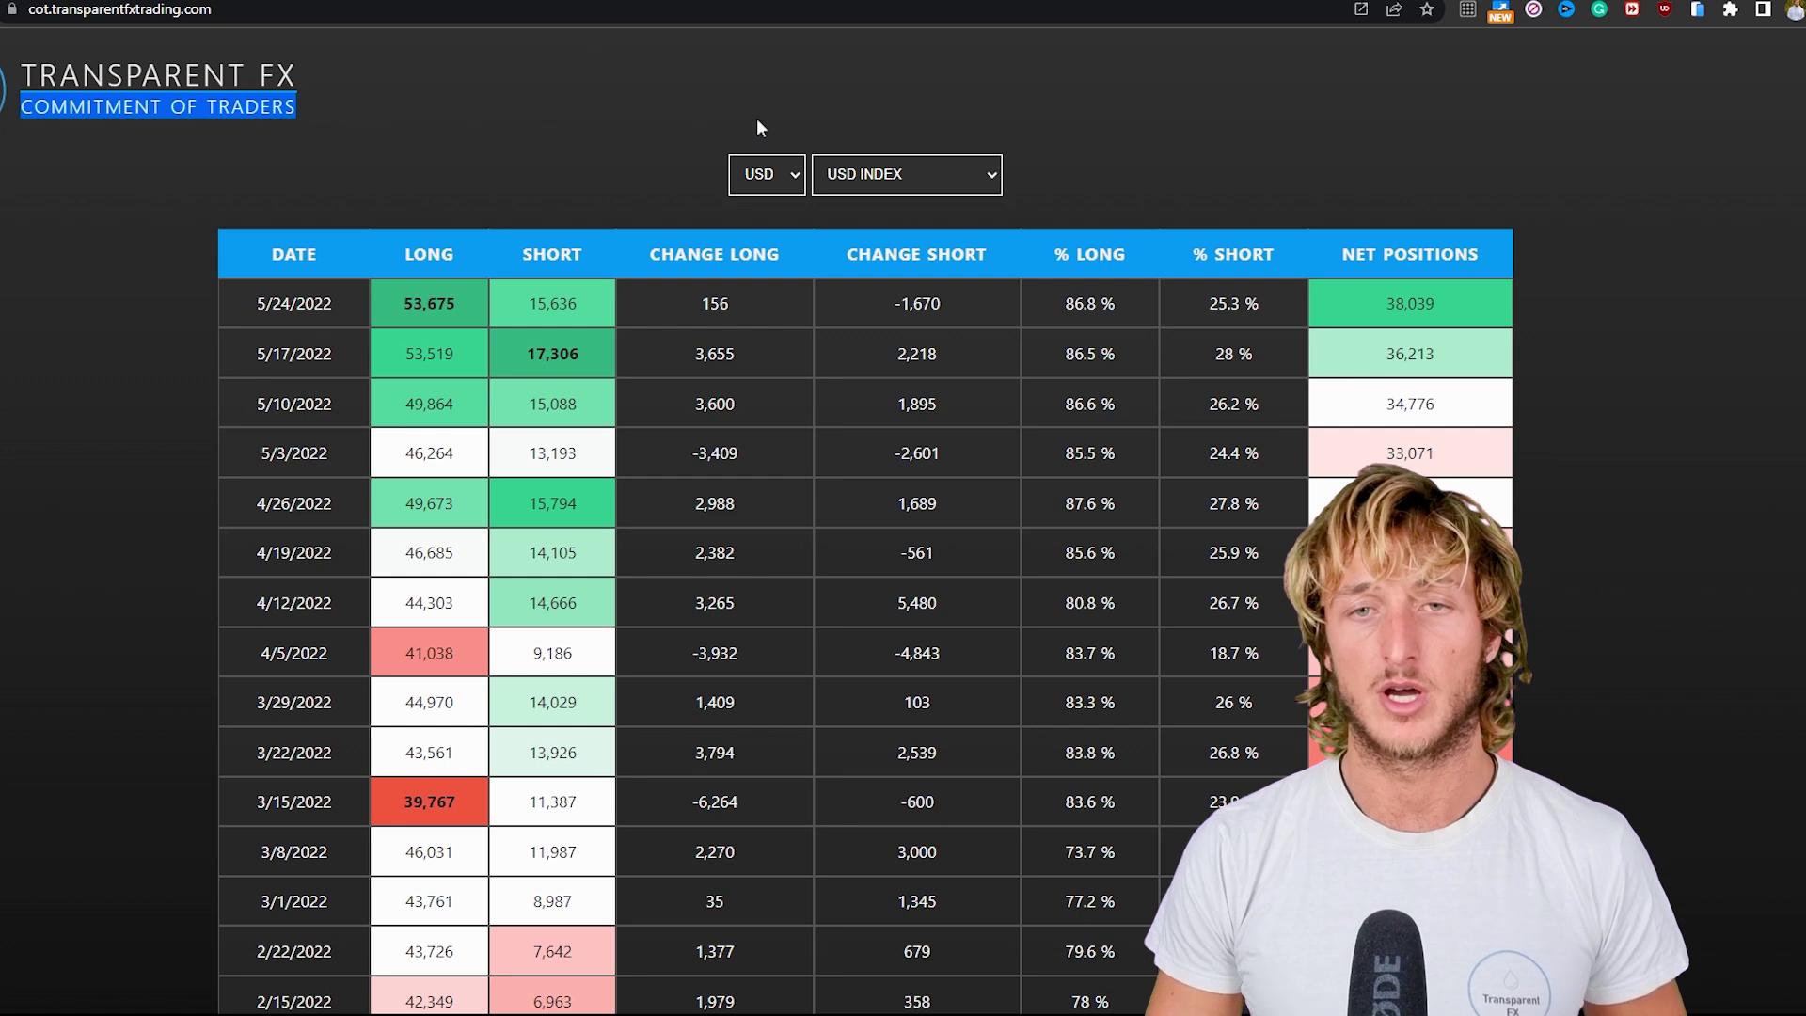
# Load the XAU / GOLD positioning table and clear the title highlight.
pyautogui.click(777, 170)
pyautogui.click(765, 342)
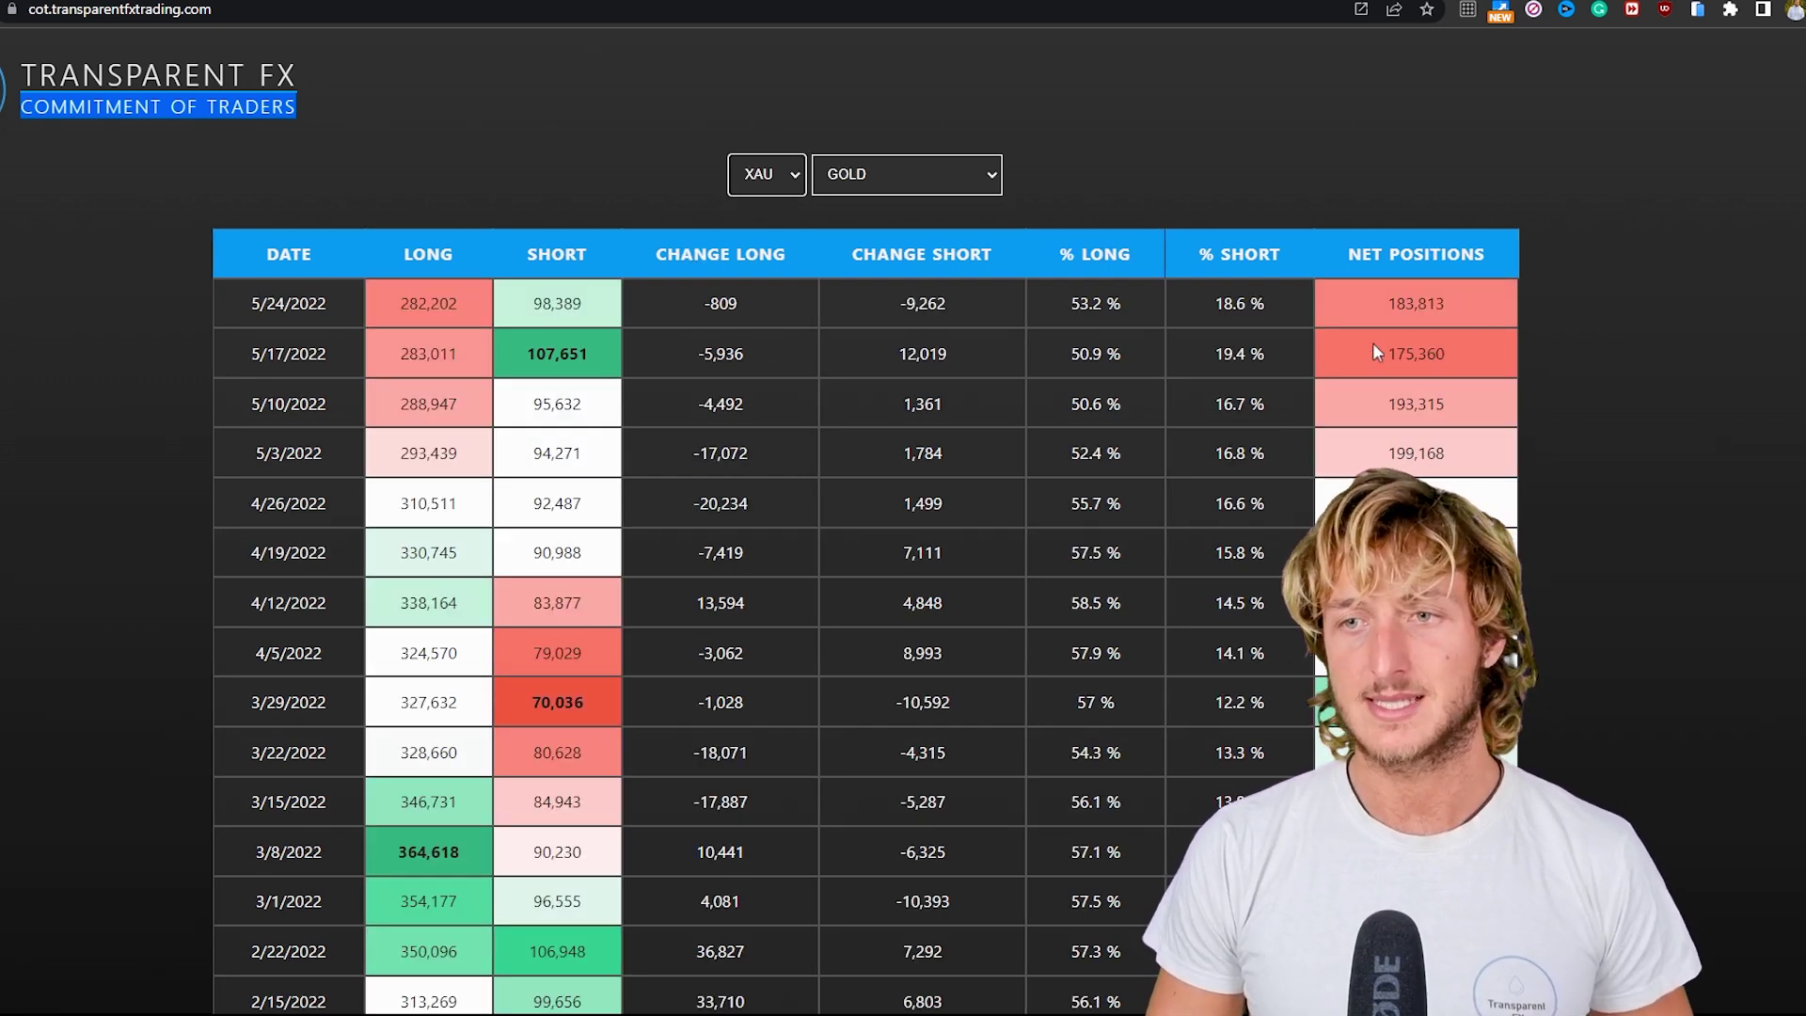
pyautogui.click(1410, 353)
# Highlight net positions 175,360 and 183,813 and short changes -9,262, 8,993, 4,848, 1,361, 12,019.
pyautogui.doubleClick(1410, 353)
pyautogui.moveTo(1373, 299); pyautogui.dragTo(1482, 297)
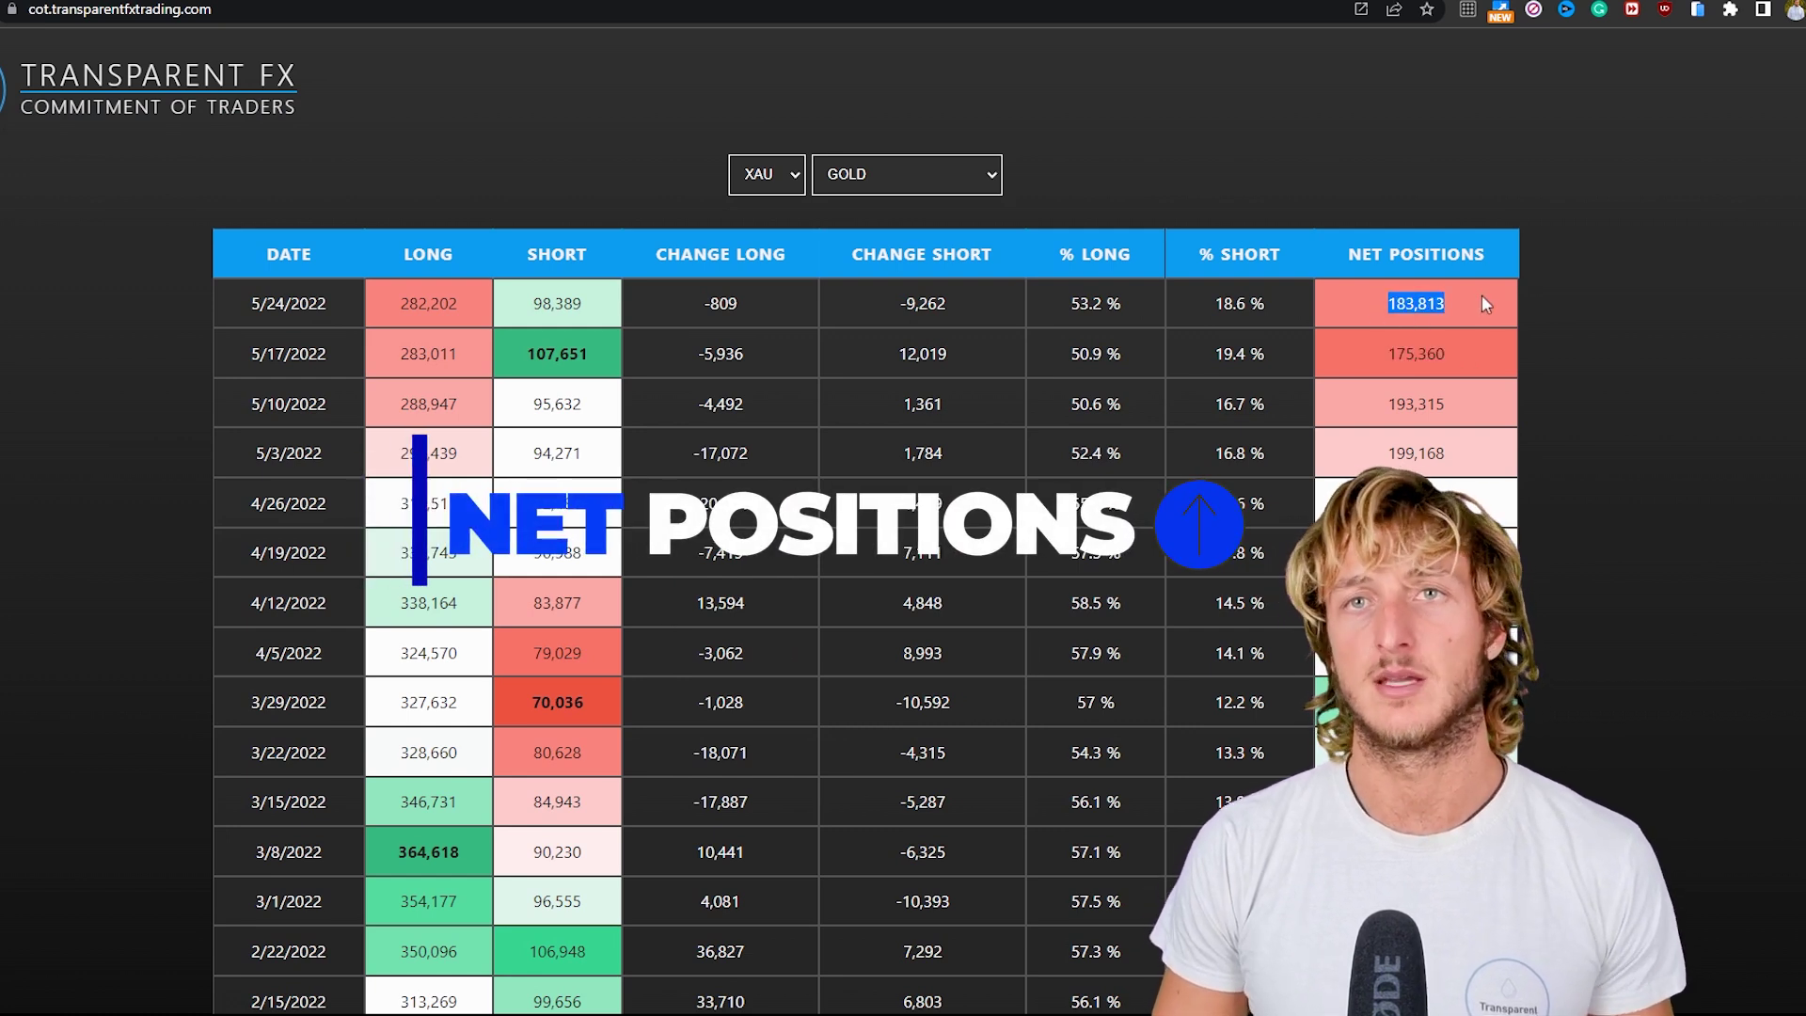
pyautogui.moveTo(898, 303); pyautogui.dragTo(964, 302)
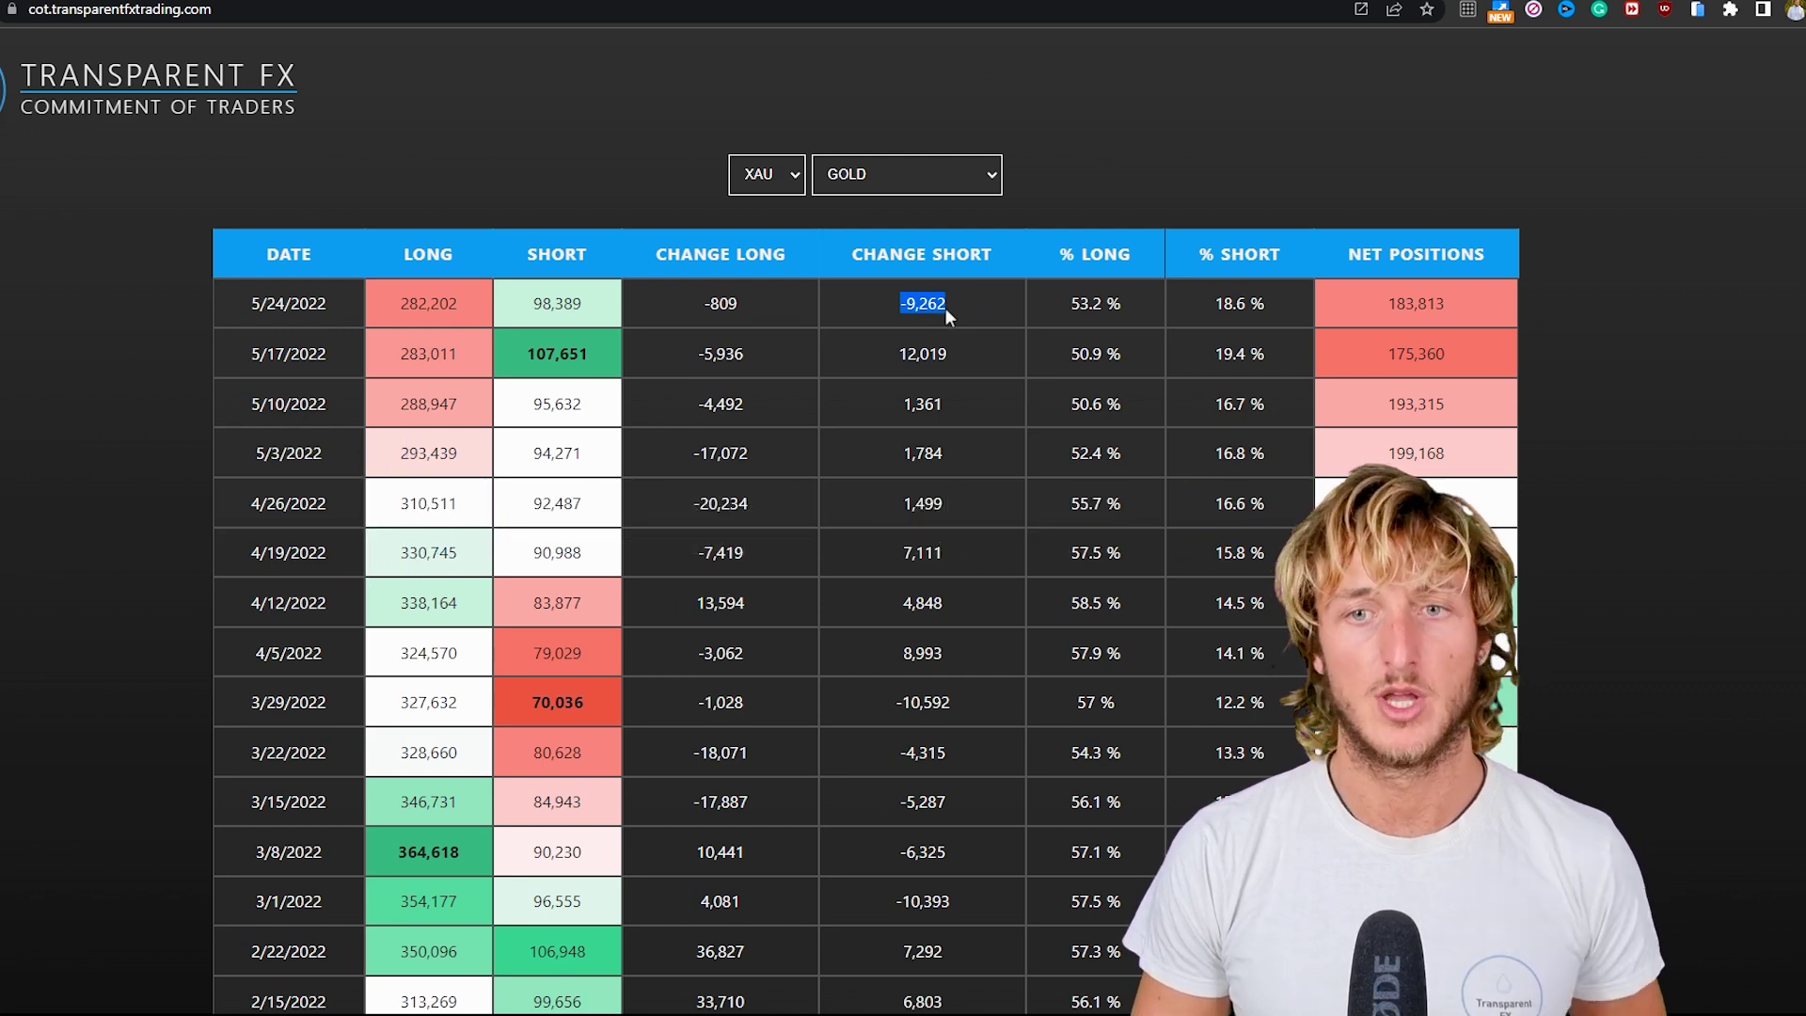
pyautogui.doubleClick(894, 658)
pyautogui.doubleClick(903, 603)
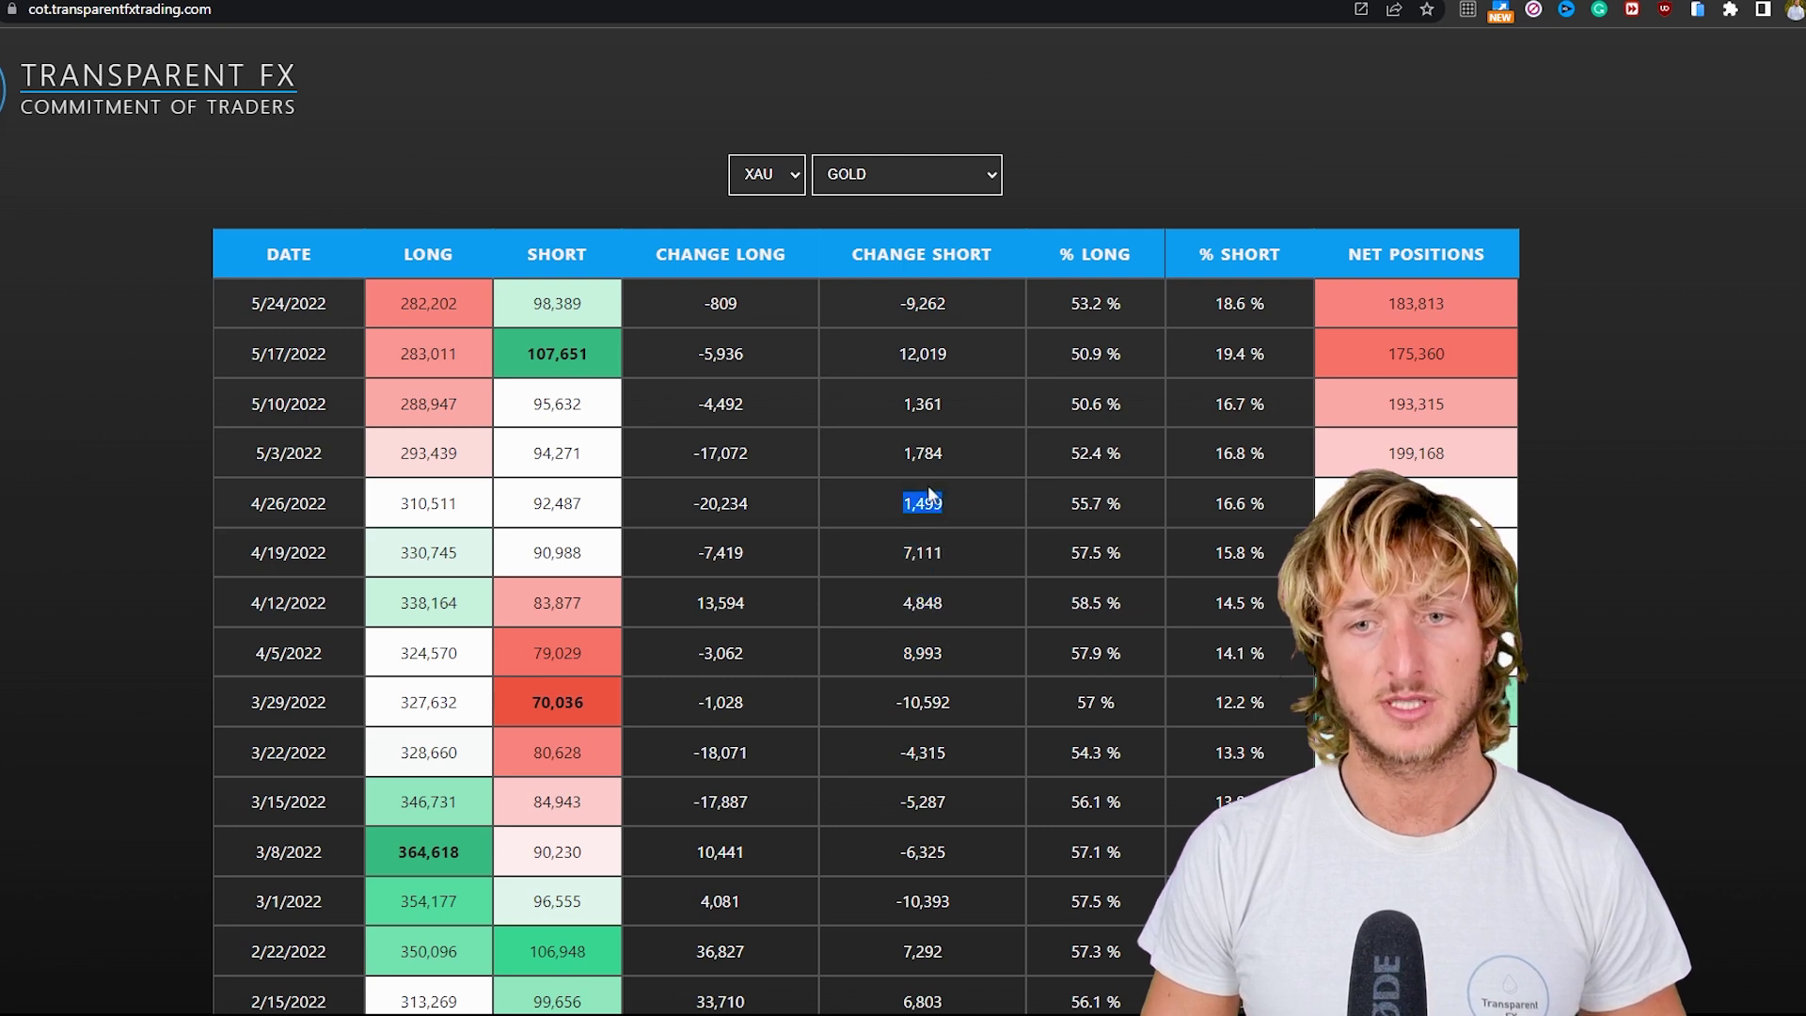
pyautogui.doubleClick(956, 403)
pyautogui.moveTo(903, 357); pyautogui.dragTo(952, 363)
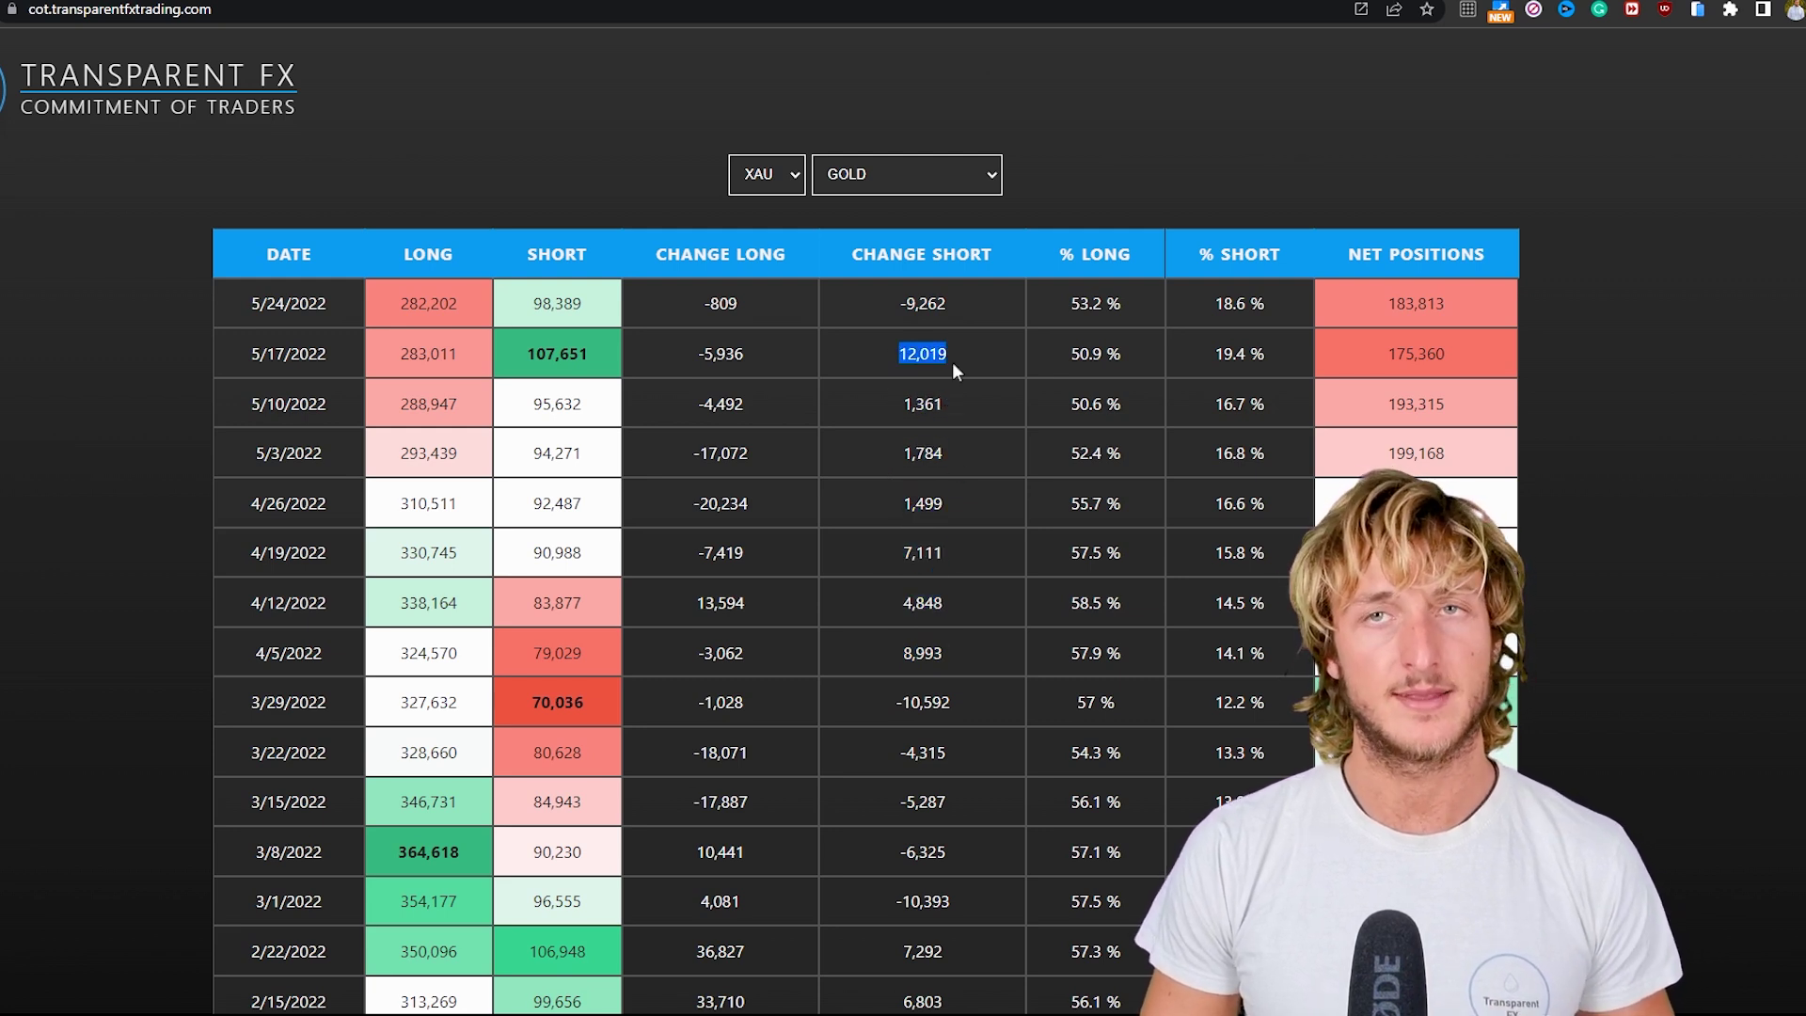
pyautogui.moveTo(895, 311); pyautogui.dragTo(946, 315)
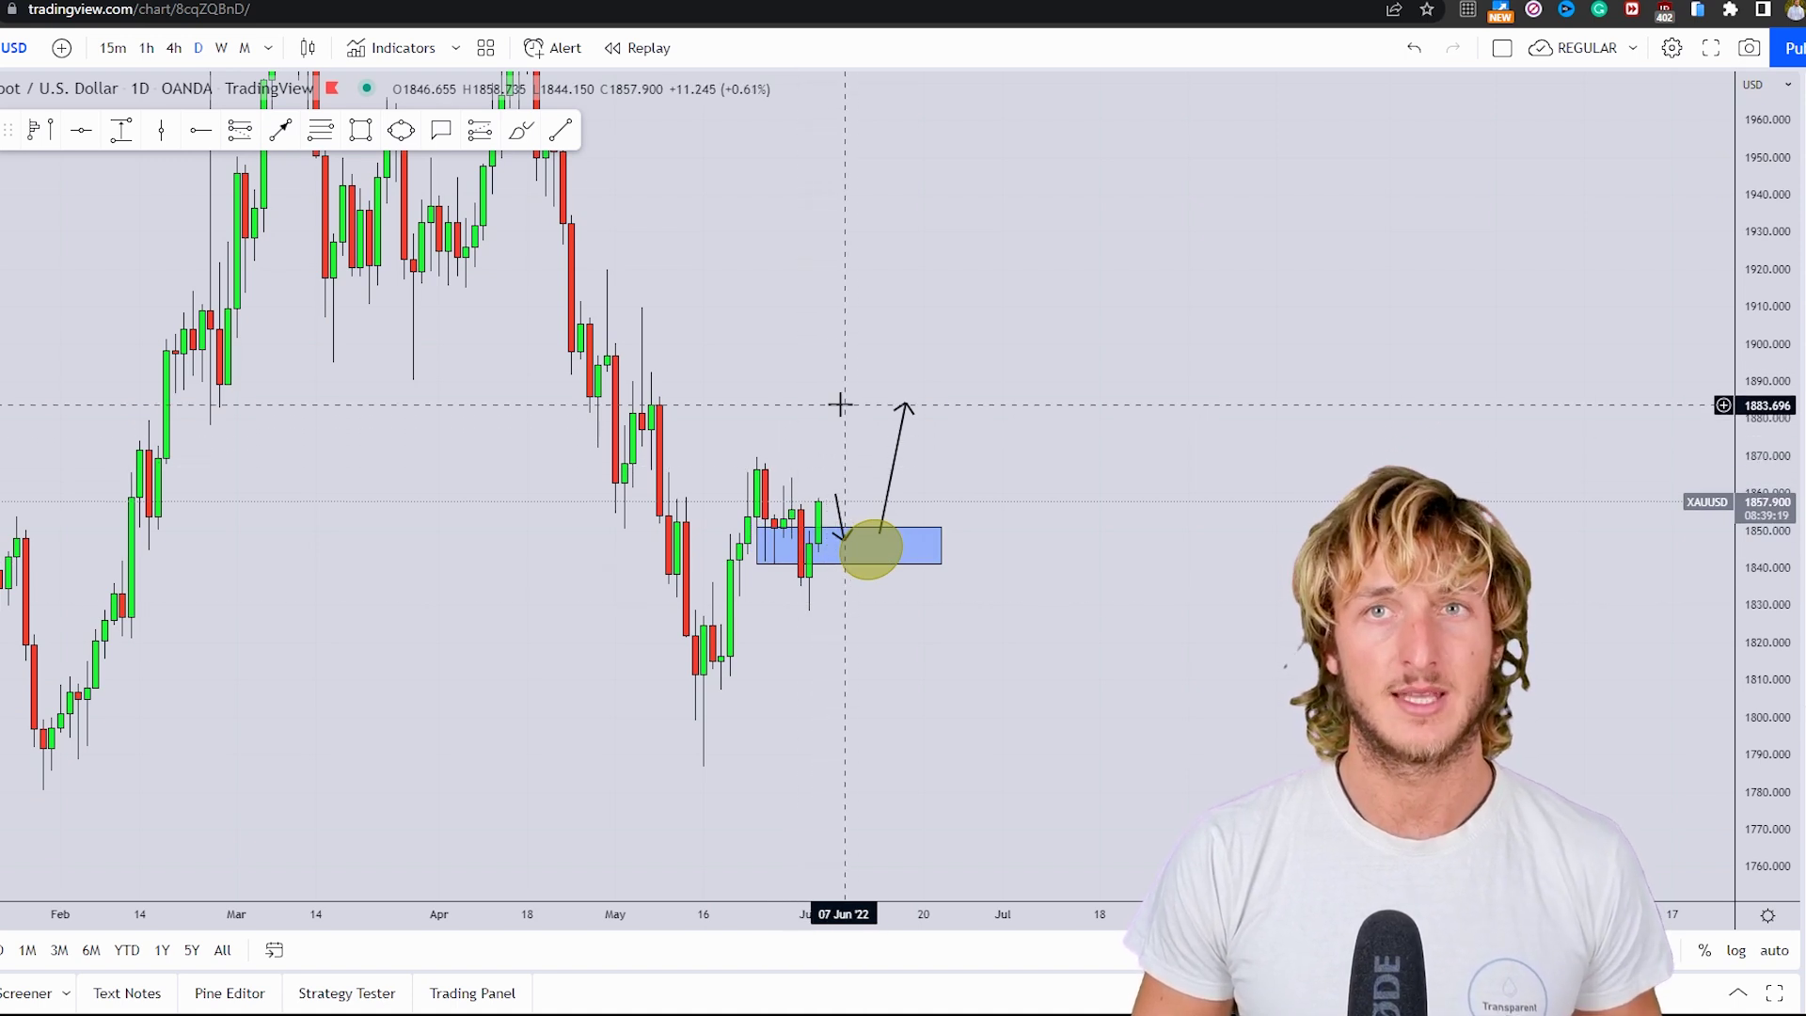
# Make a small red brush mark and a zigzag below the blue zone, then undo both strokes.
pyautogui.click(521, 130)
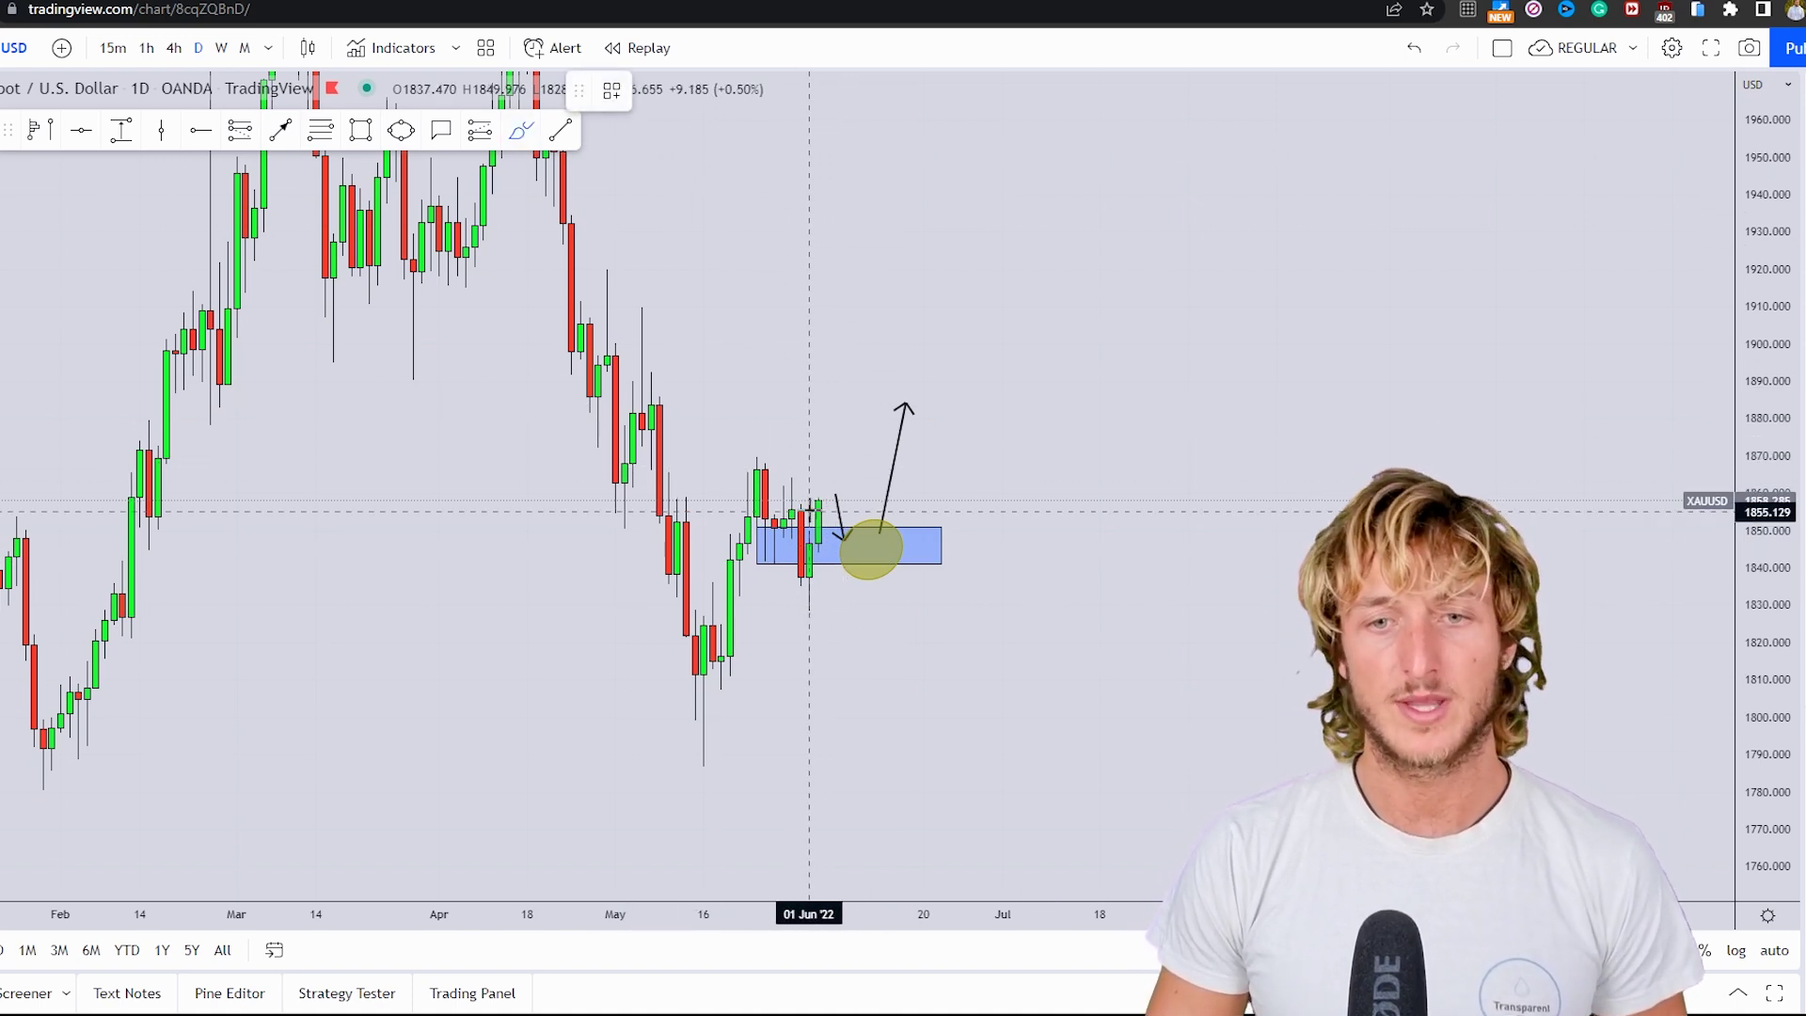
pyautogui.moveTo(801, 483); pyautogui.dragTo(796, 505)
pyautogui.click(843, 129)
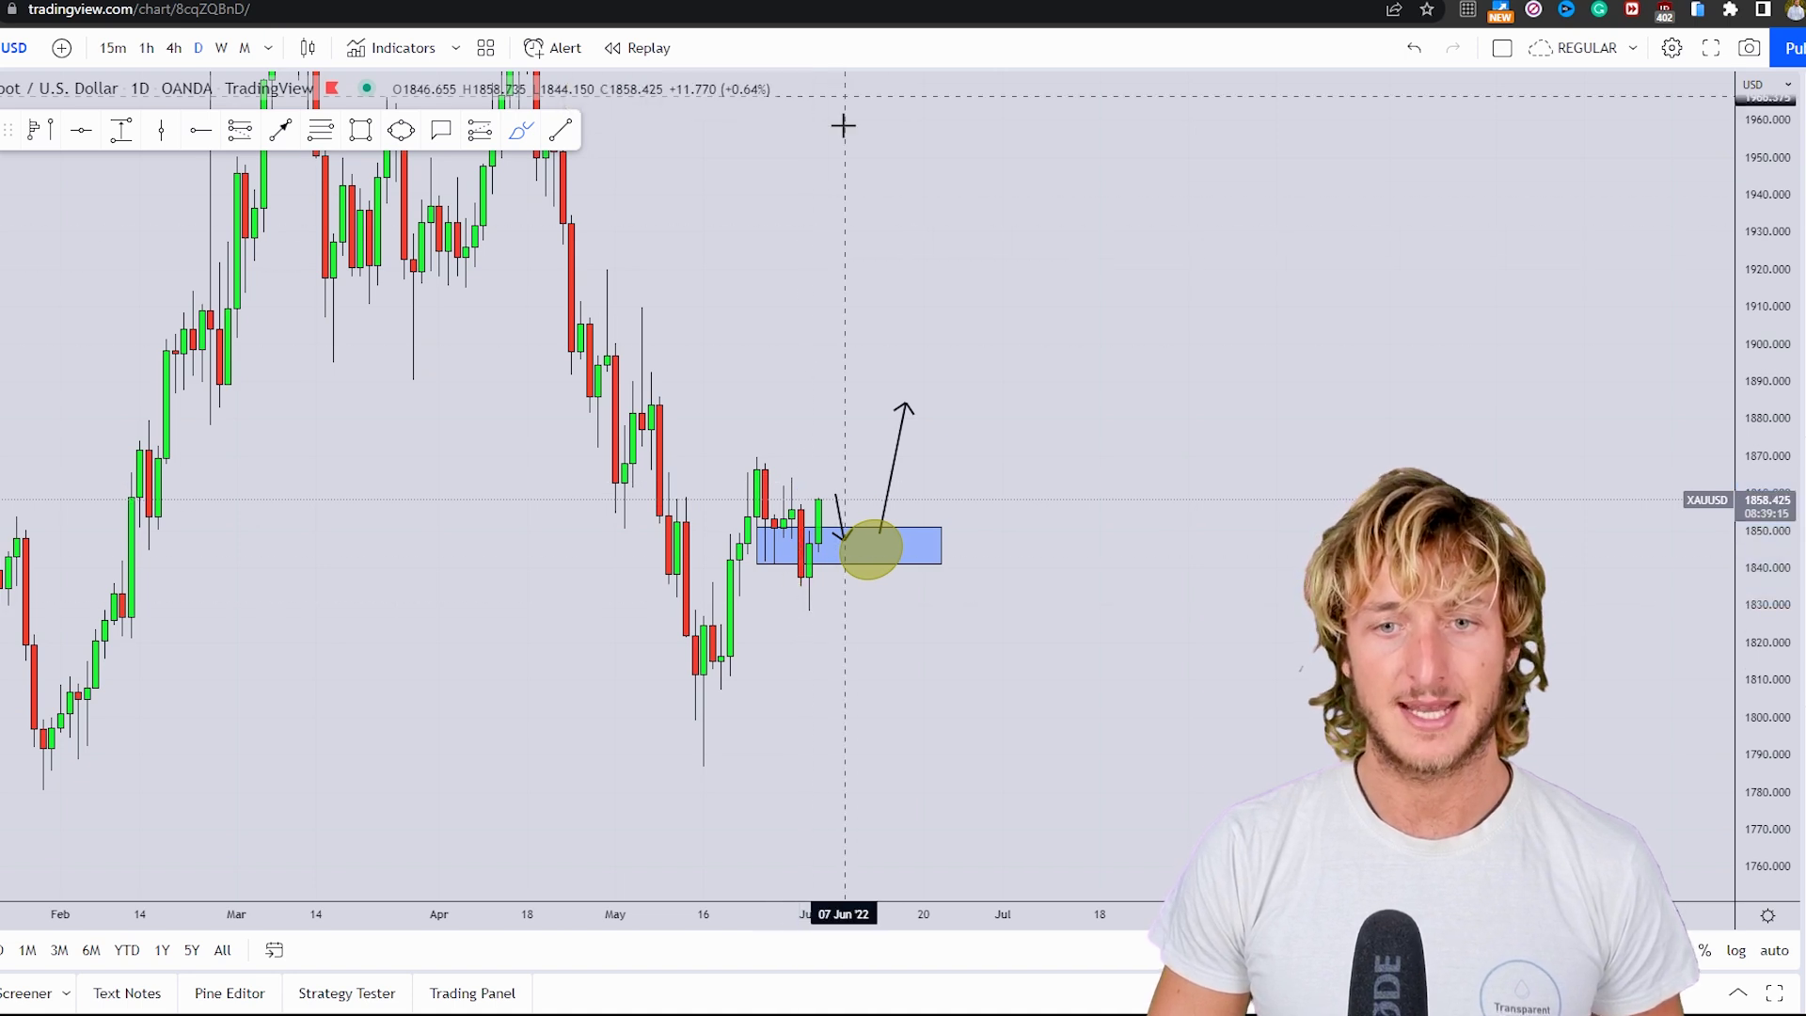
pyautogui.moveTo(767, 569); pyautogui.dragTo(784, 599)
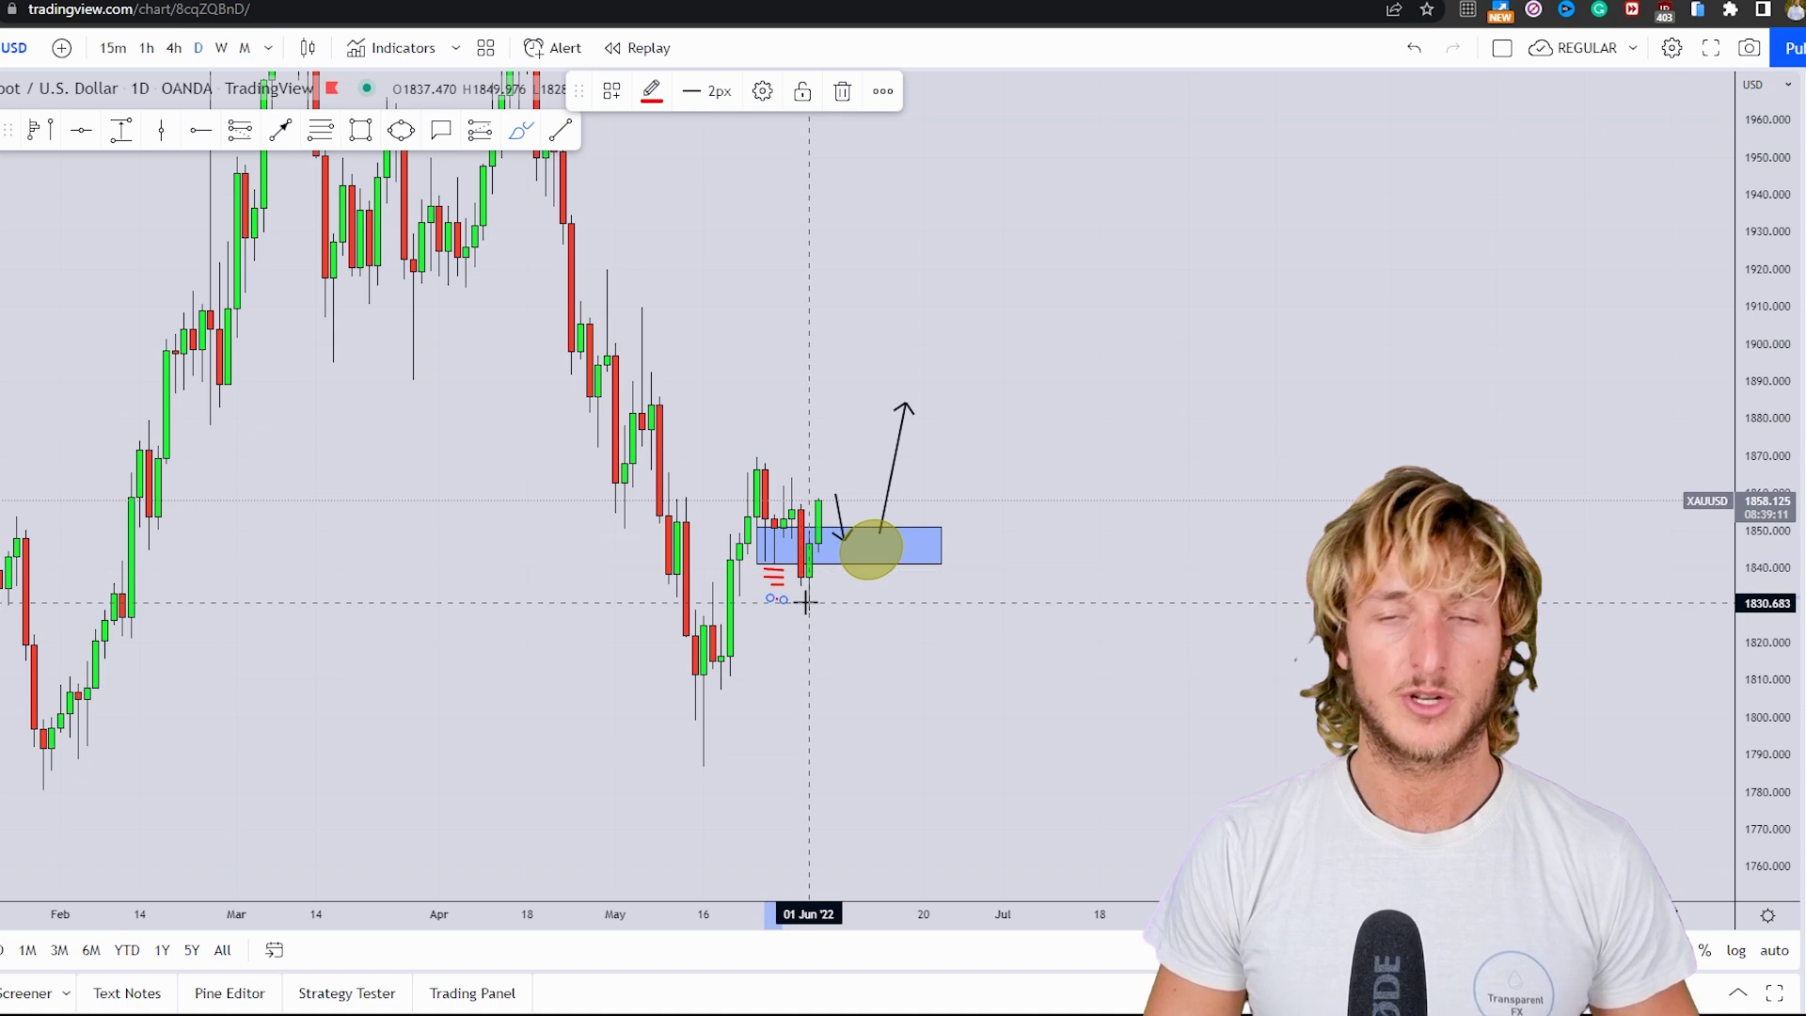
pyautogui.click(1416, 48)
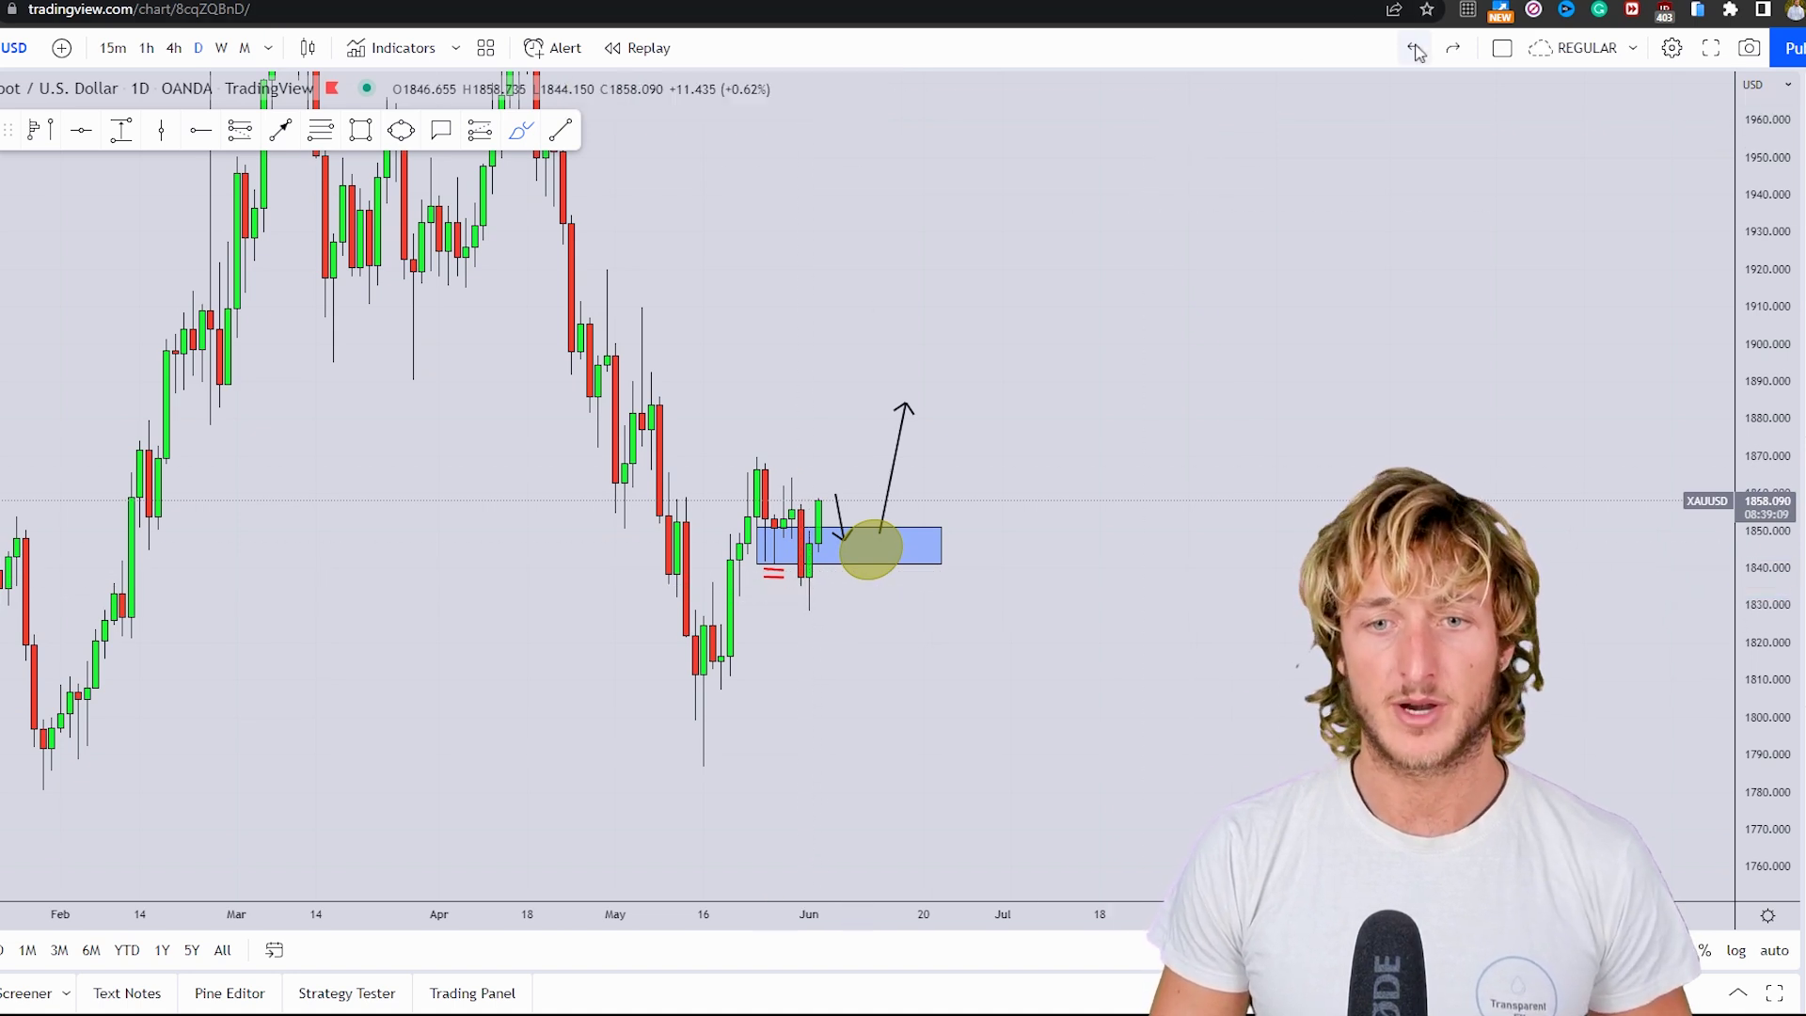
pyautogui.click(1416, 48)
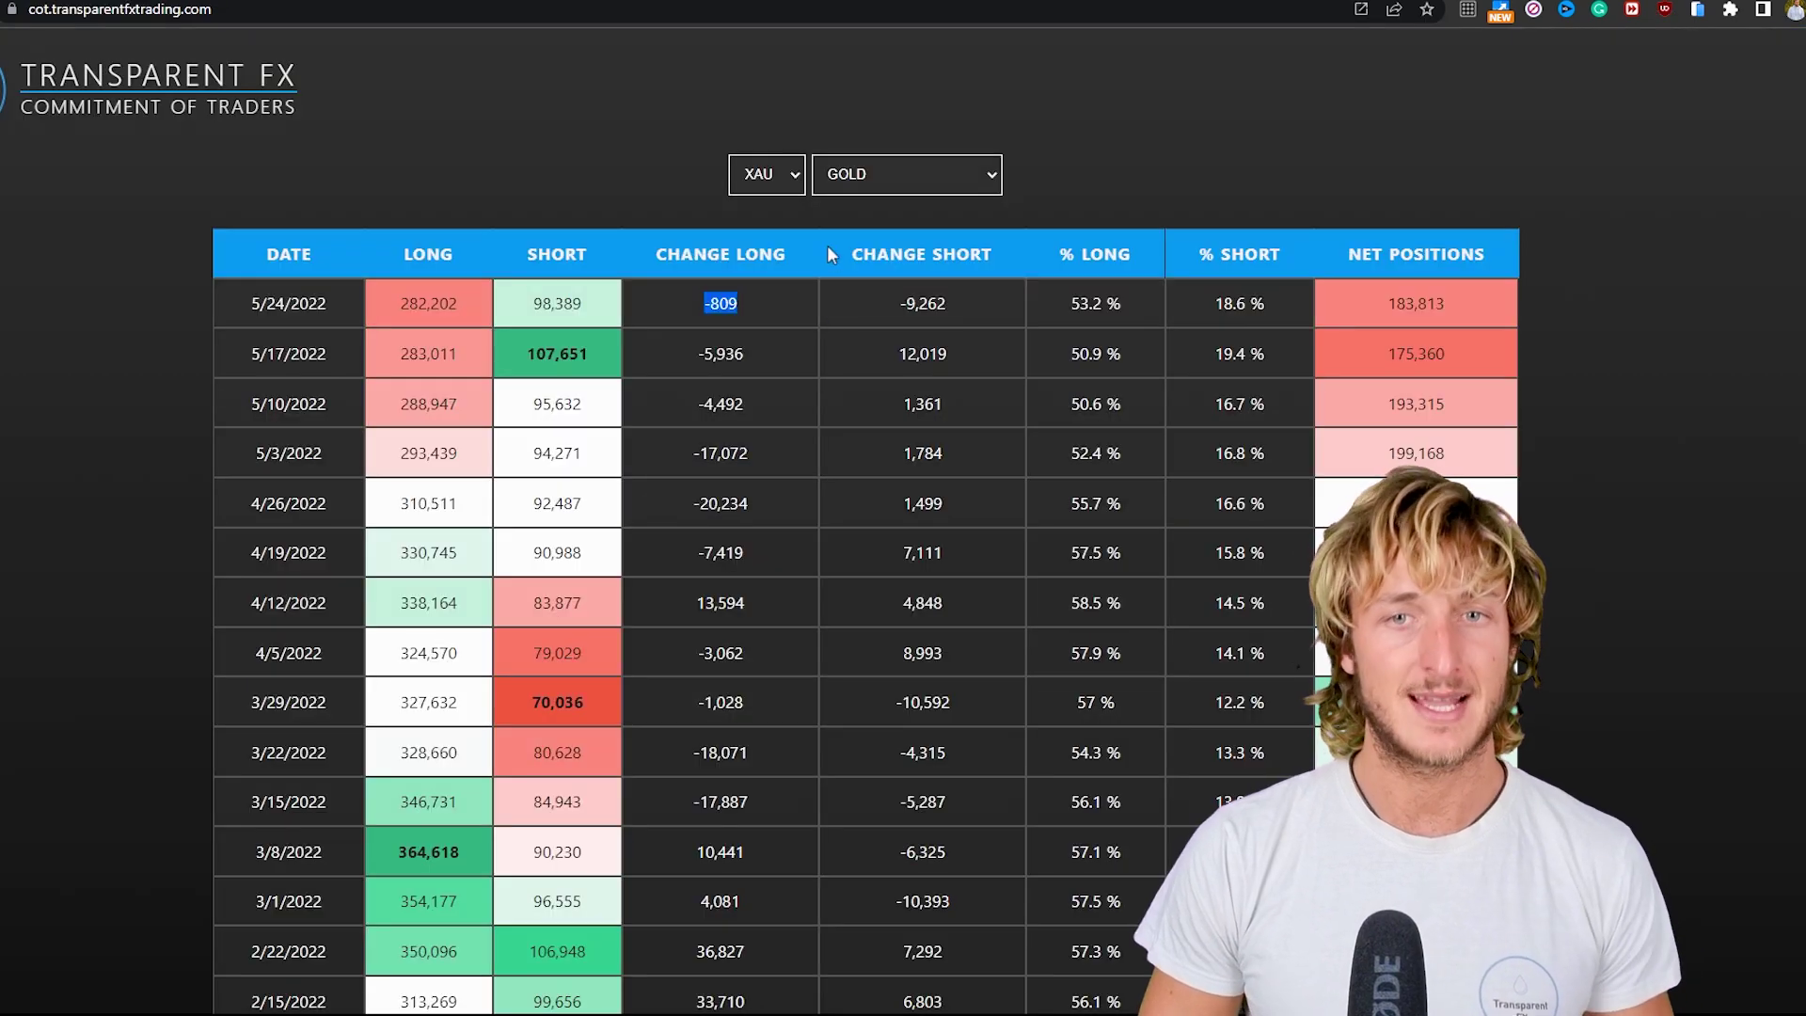
# Clear the highlighted -809 value on the gold COT table.
pyautogui.click(816, 229)
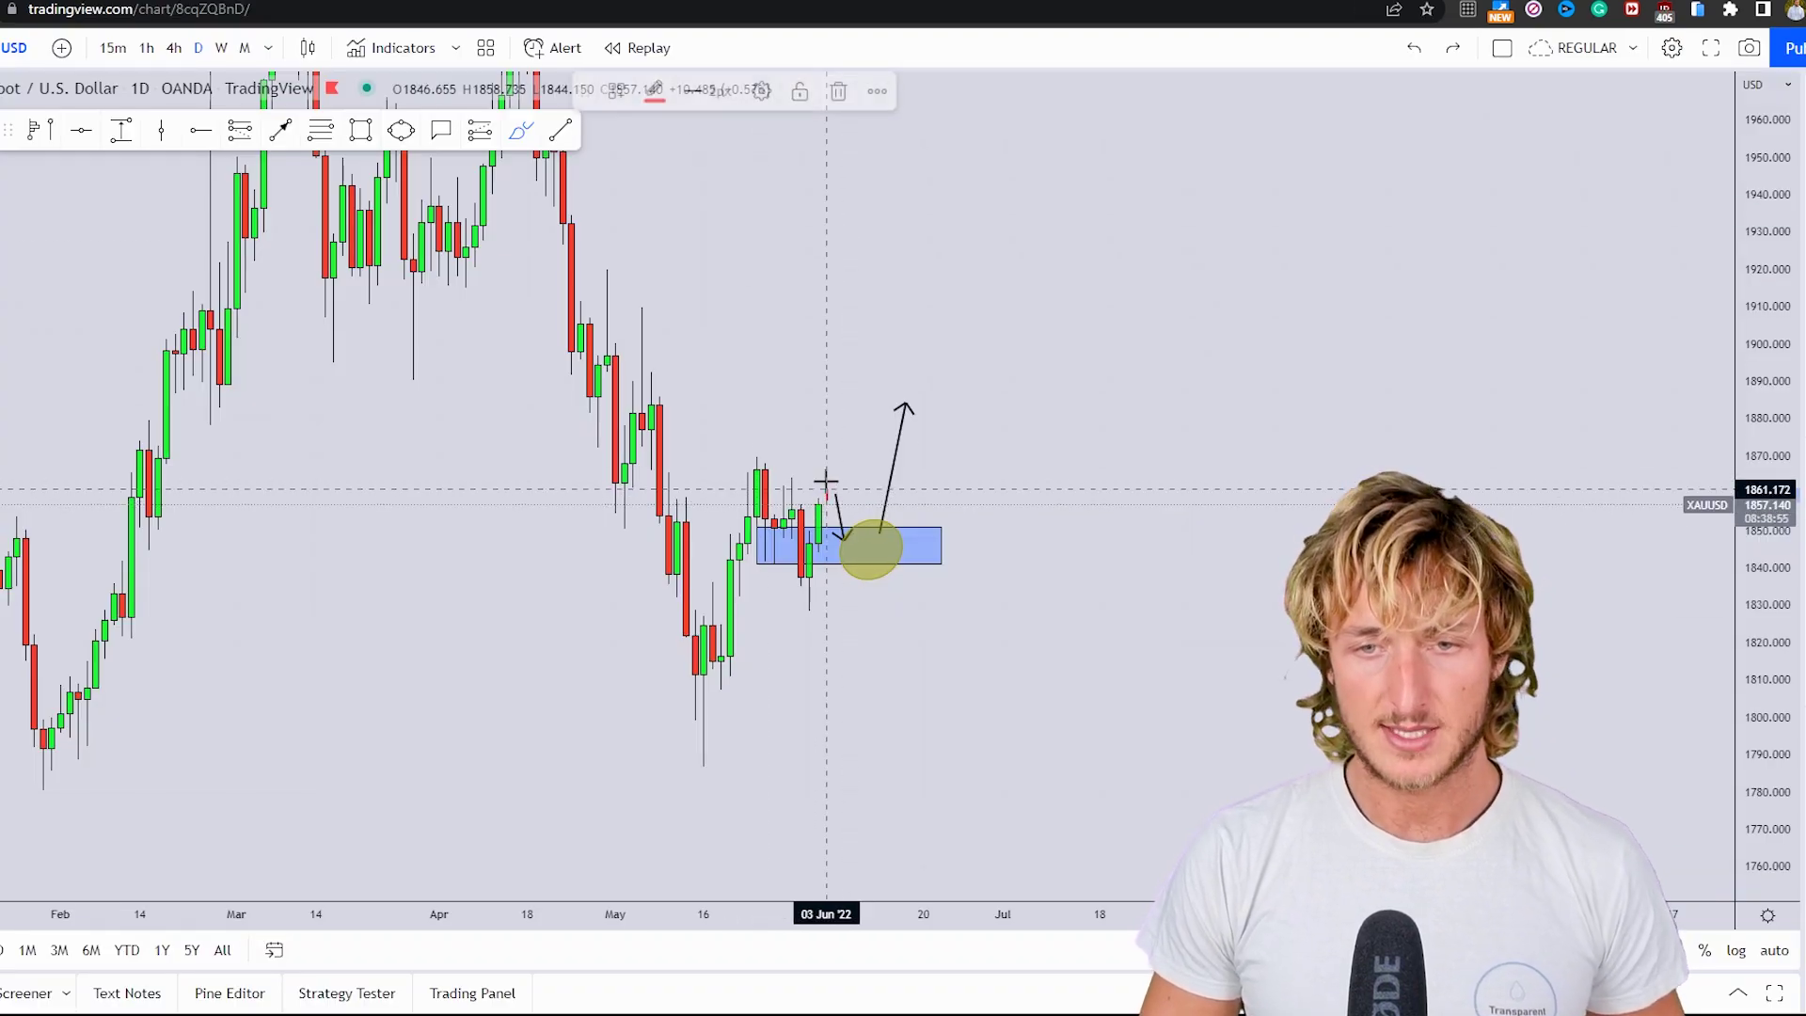
pyautogui.moveTo(826, 482); pyautogui.dragTo(827, 498)
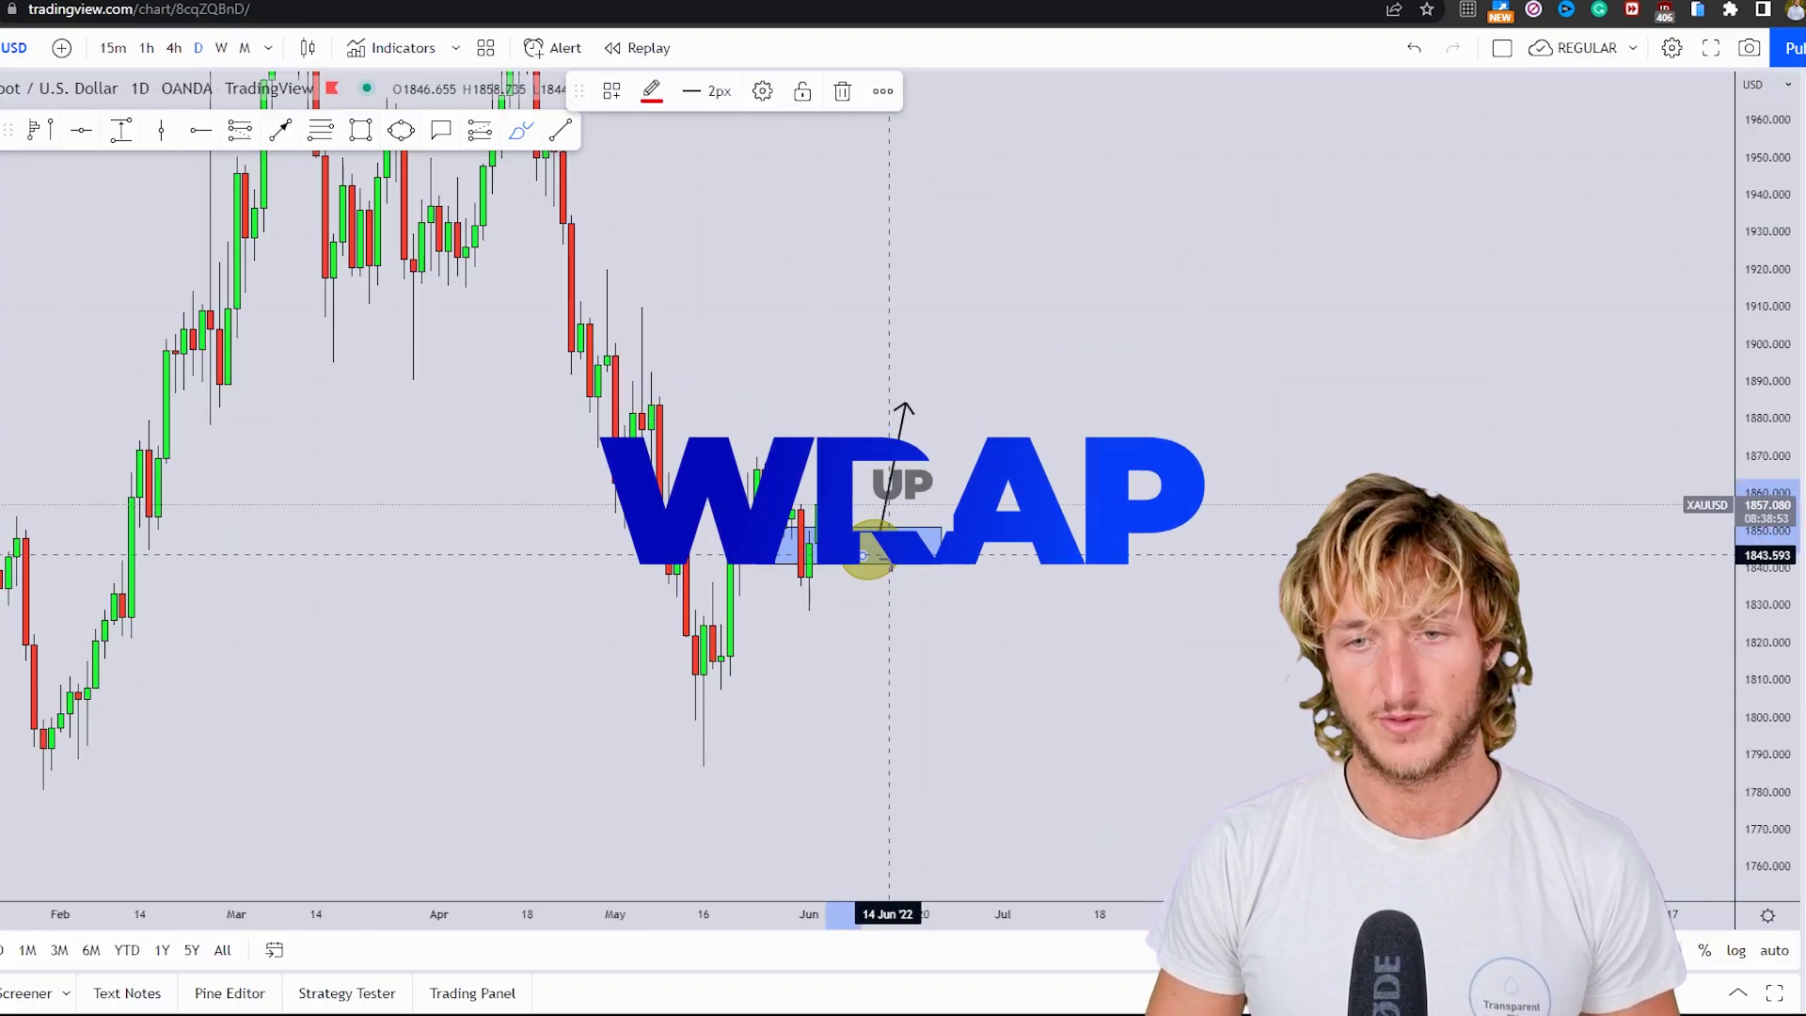
pyautogui.click(842, 90)
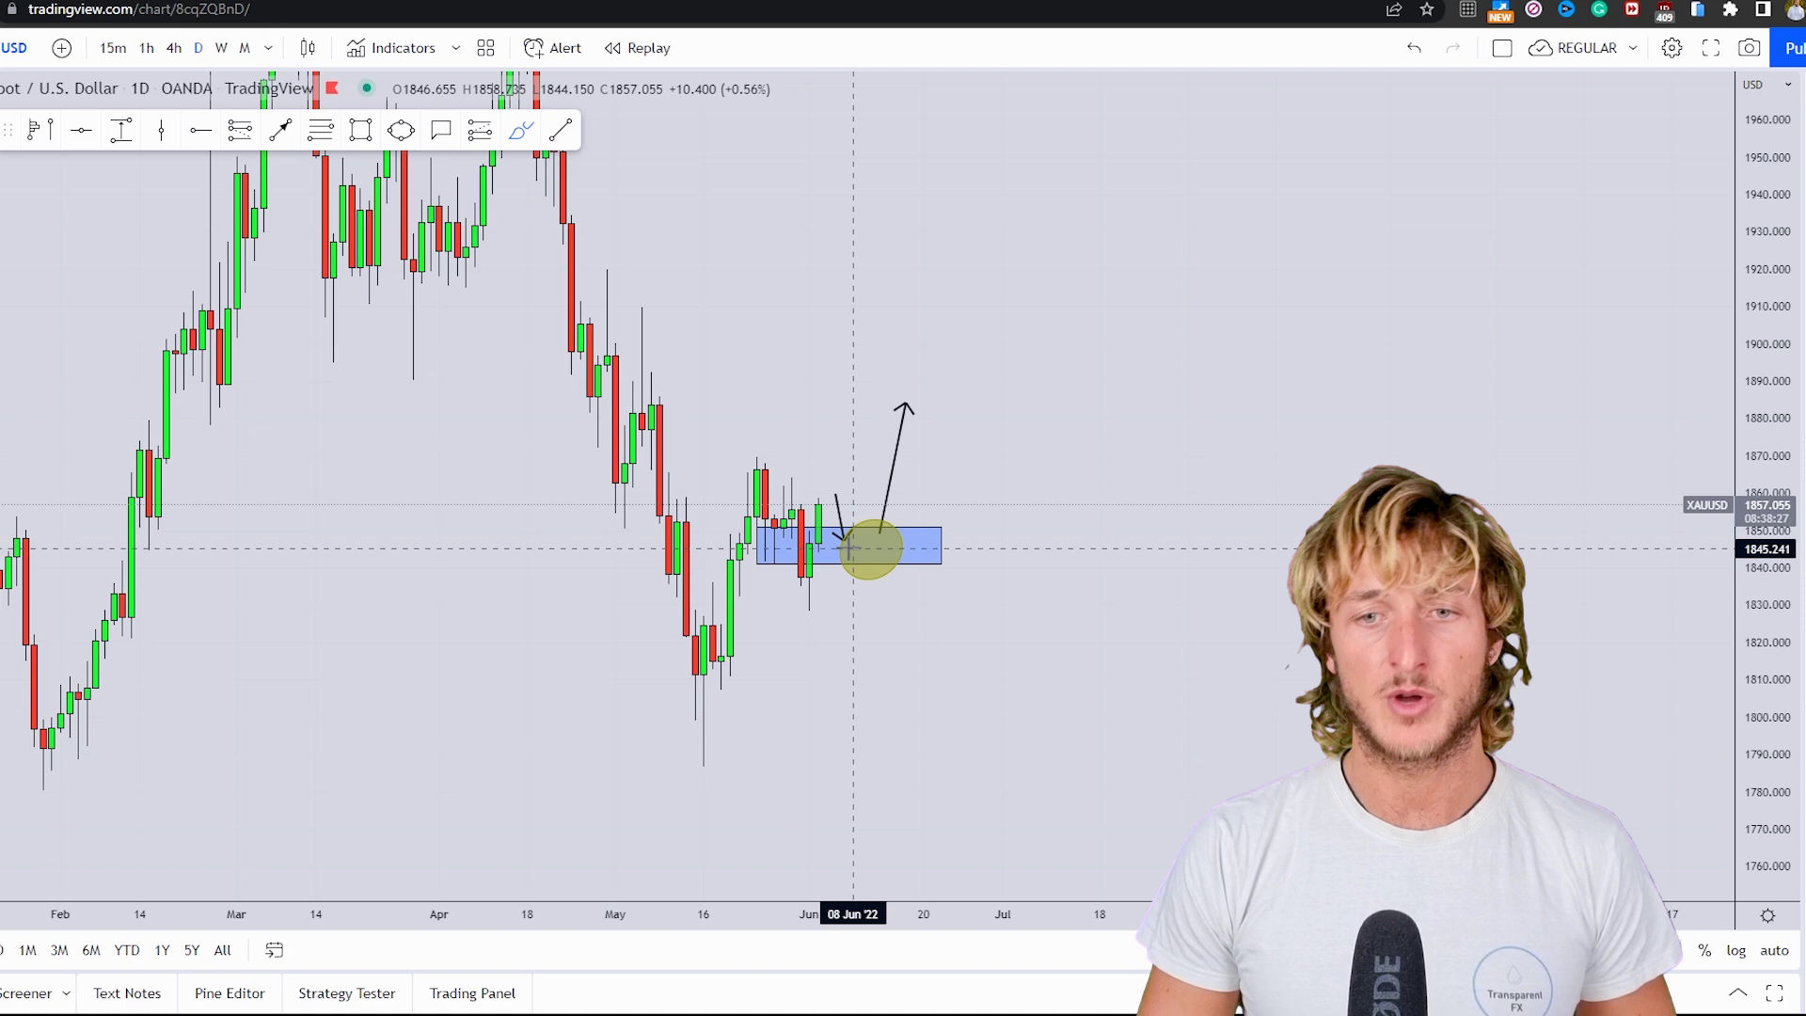
# Brush a small red zigzag inside the blue zone, within the yellow circle.
pyautogui.moveTo(853, 543); pyautogui.dragTo(889, 539)
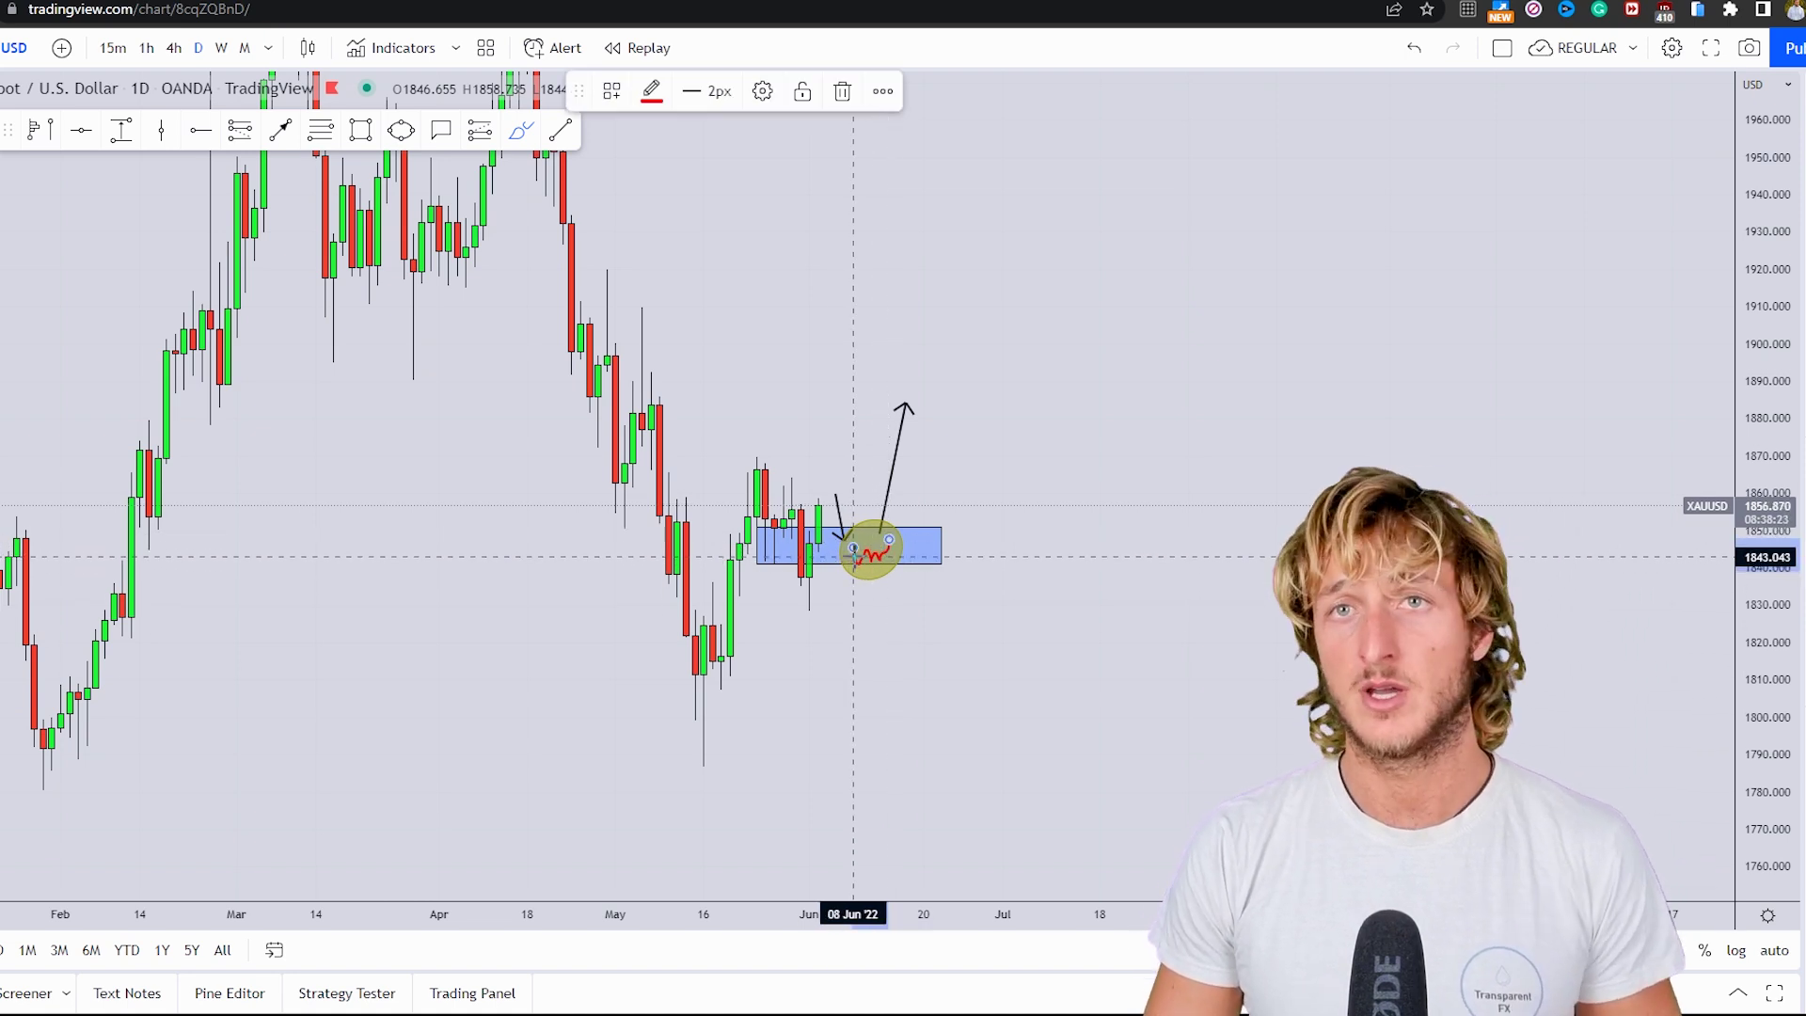